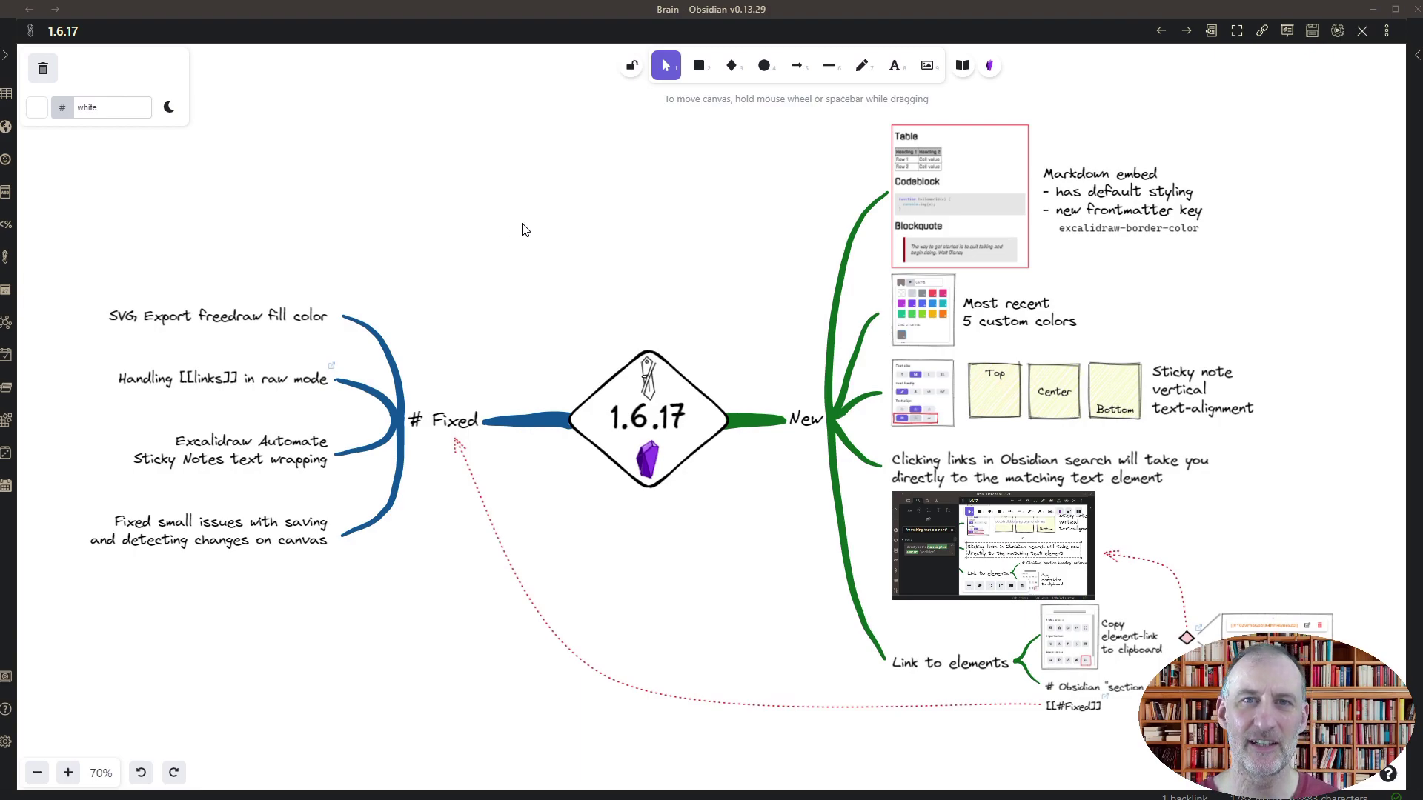
Zoom the canvas to 160% and pan to the Markdown embed card with its table, codeblock and blockquote
scroll(1097, 218, "up", 1)
scroll(1097, 218, "up", 8)
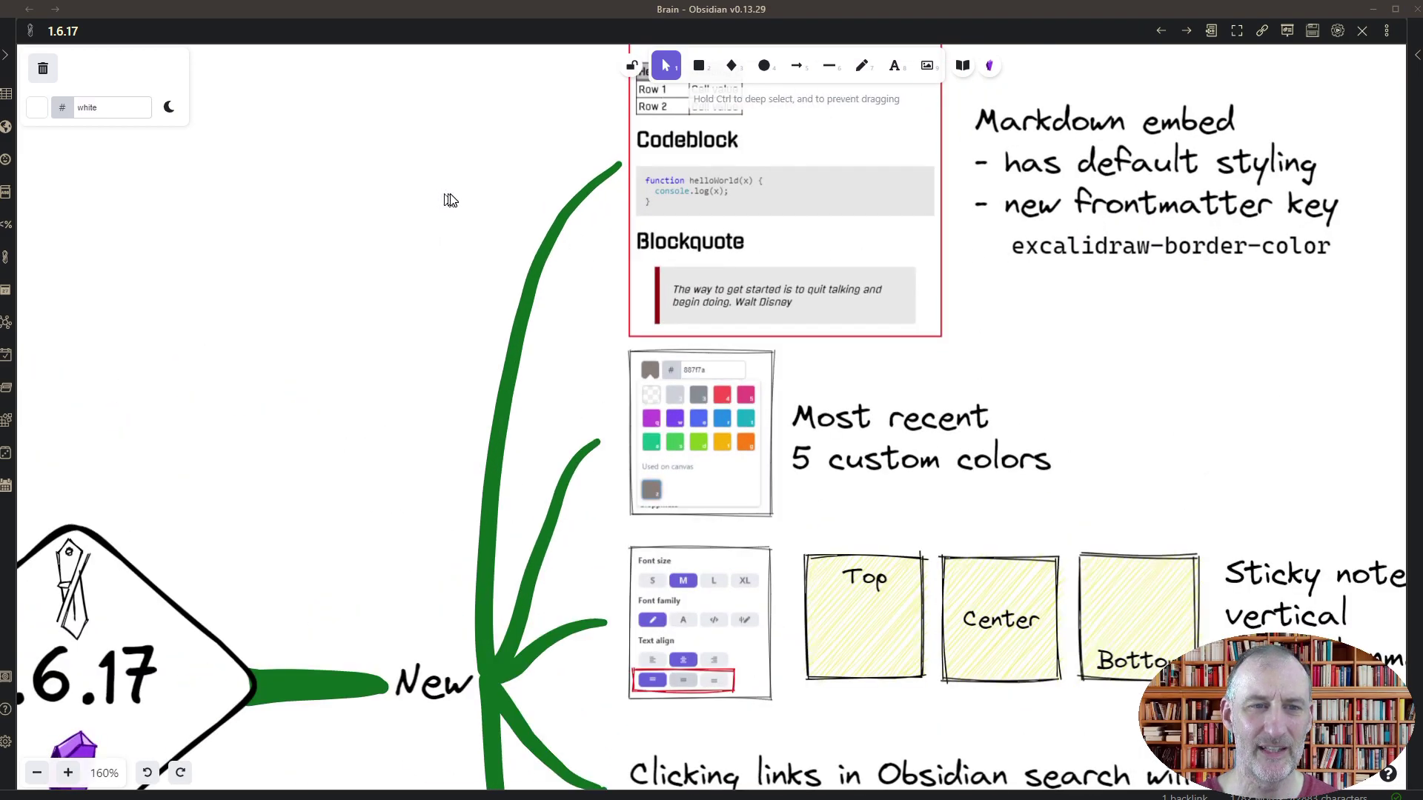
left_click_drag(452, 190, 187, 318)
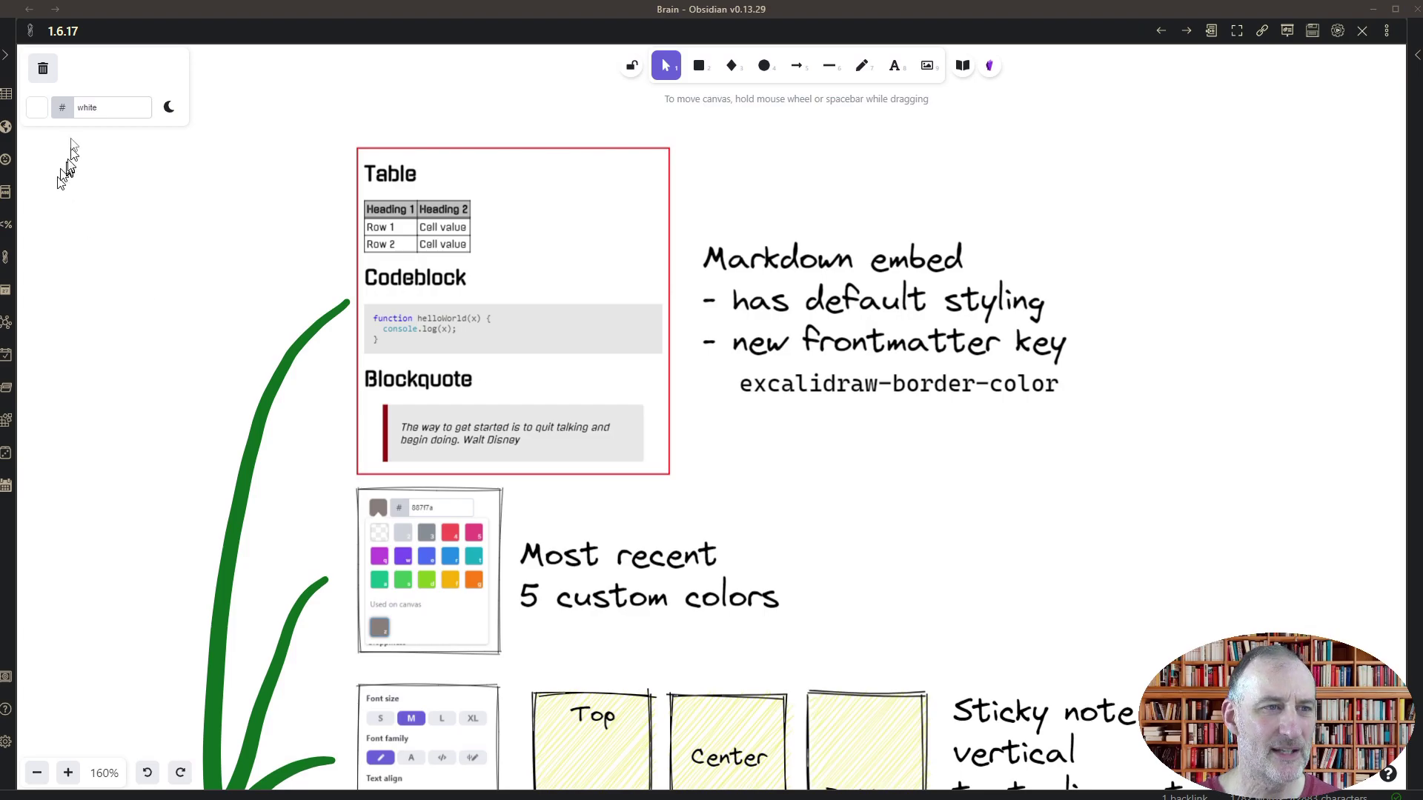
Embed the Demo markdown embed note from Recent files above the Fixed branch, then delete it
left_click(5, 55)
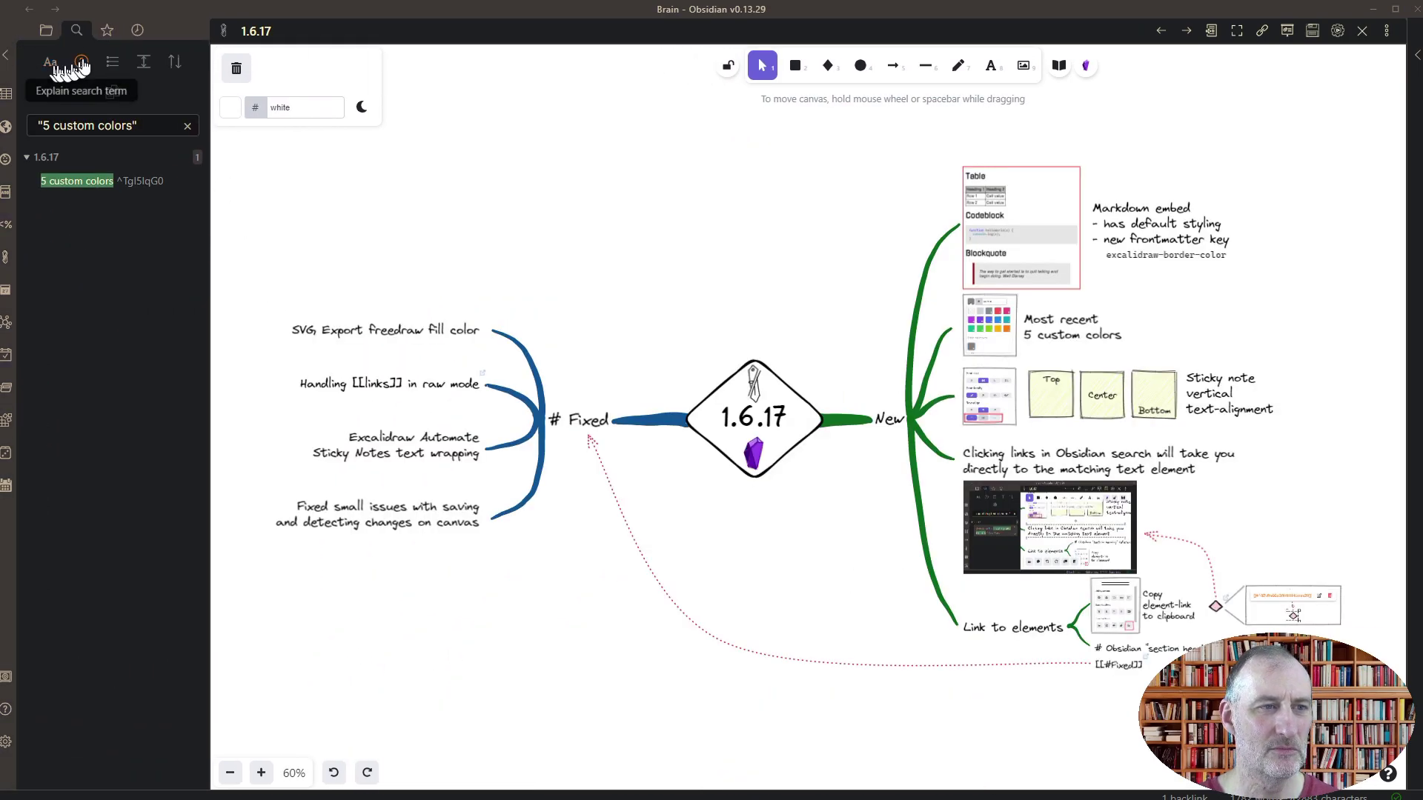
left_click(137, 30)
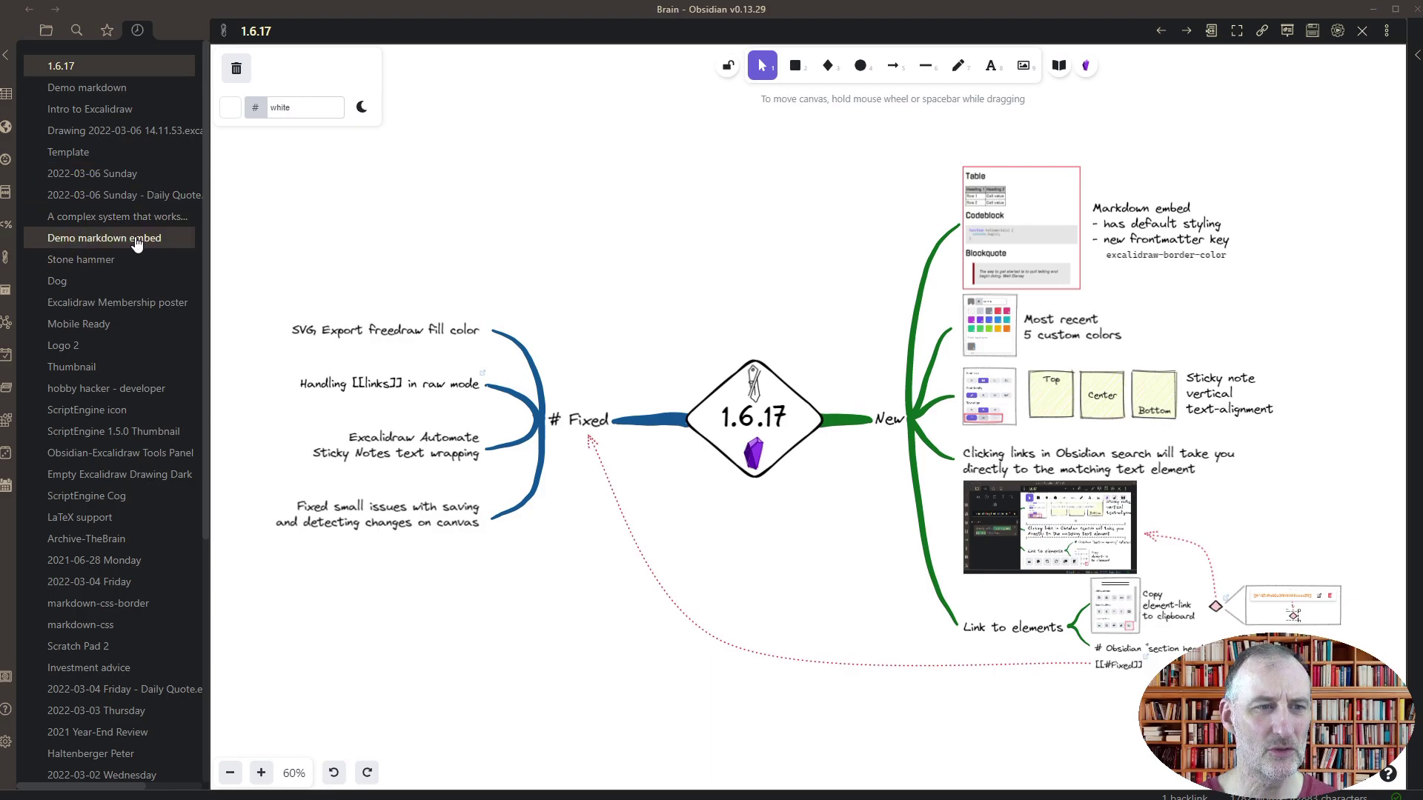
left_click_drag(135, 241, 570, 202)
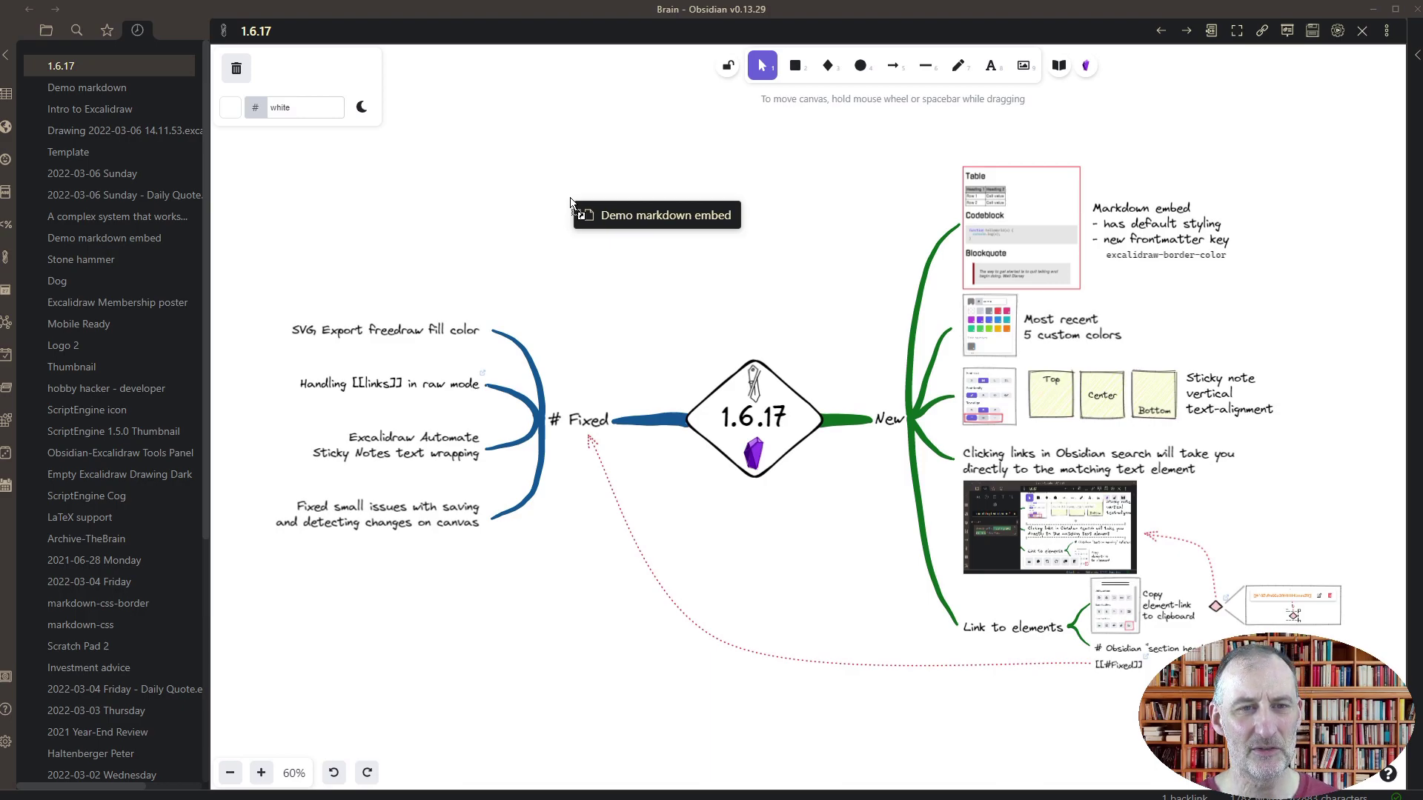
left_click_drag(570, 202, 552, 173)
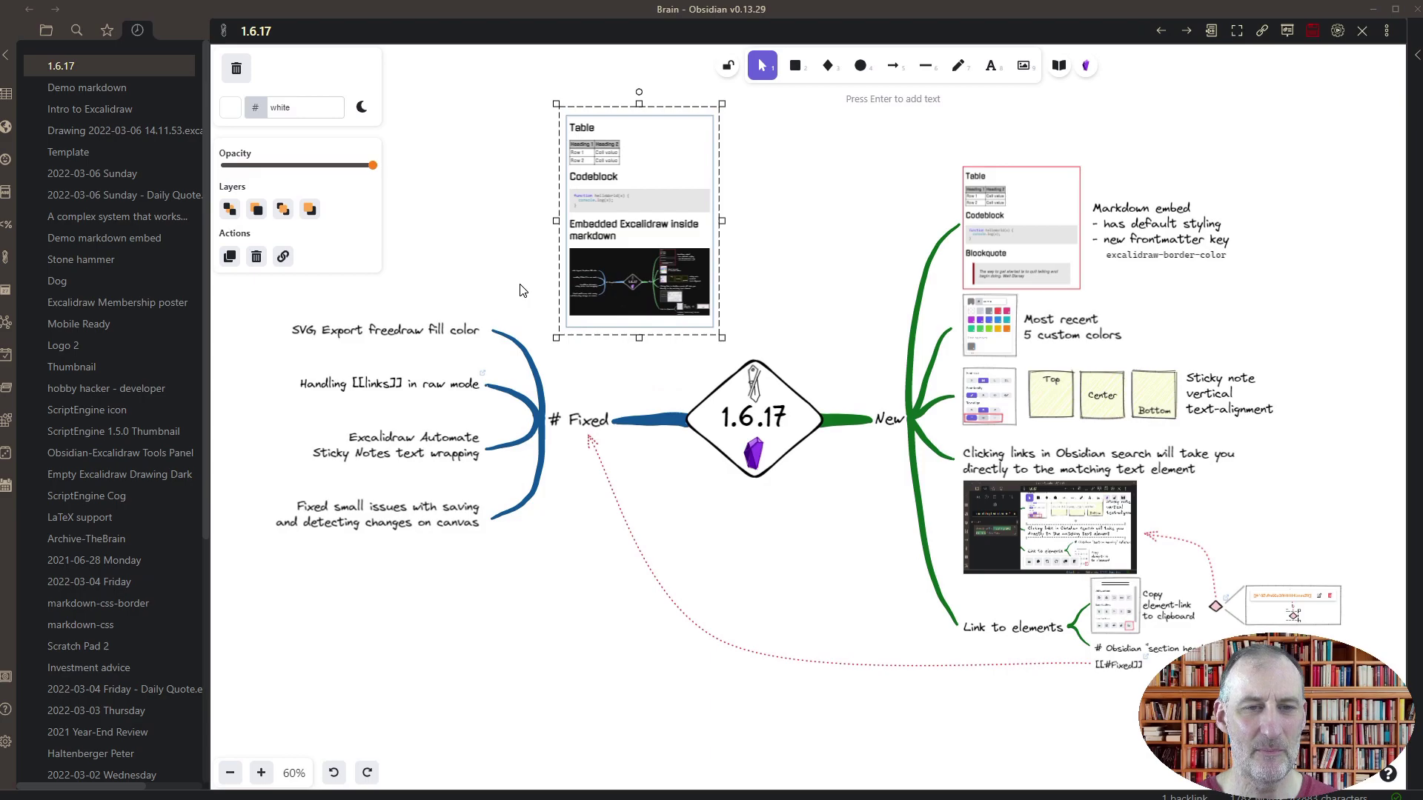
key("Delete")
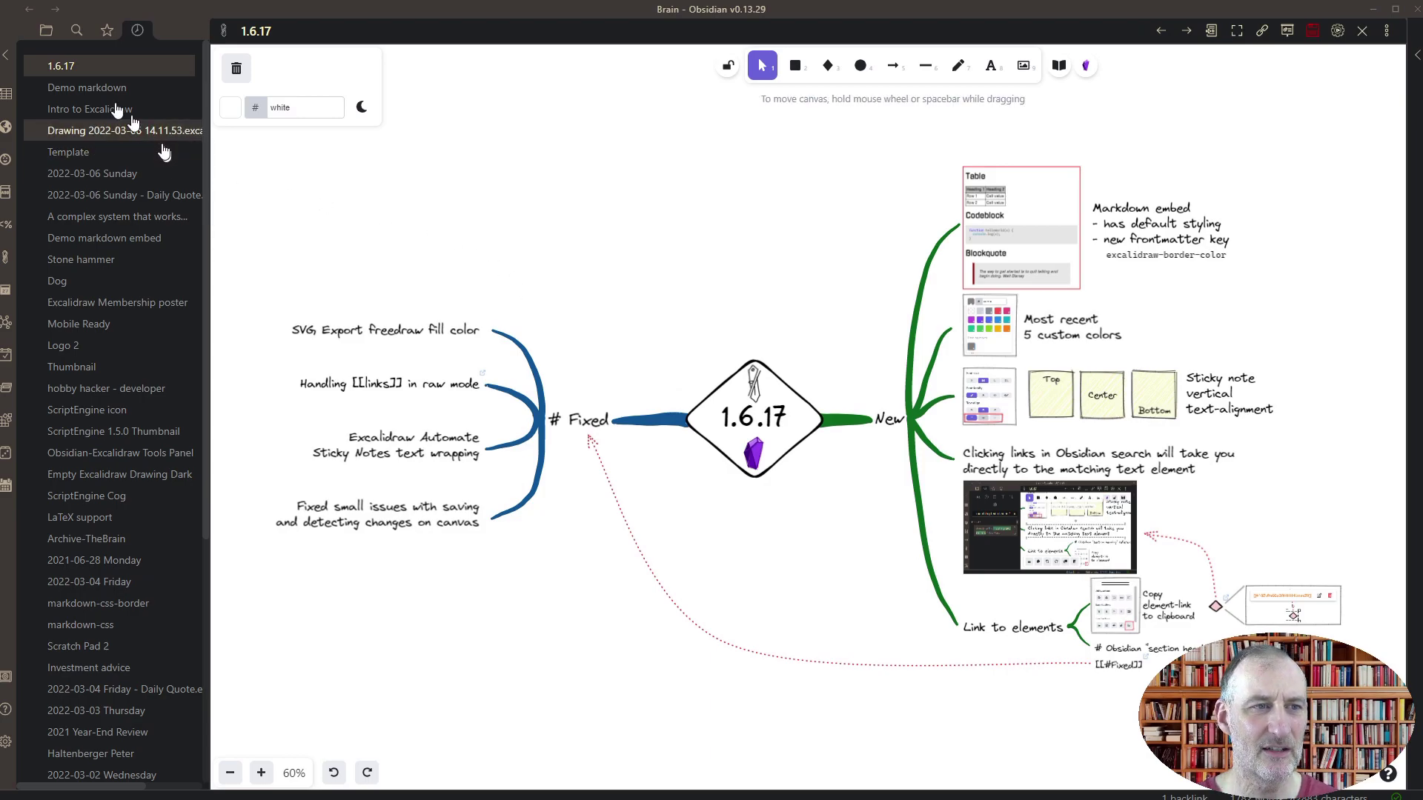
left_click(4, 59)
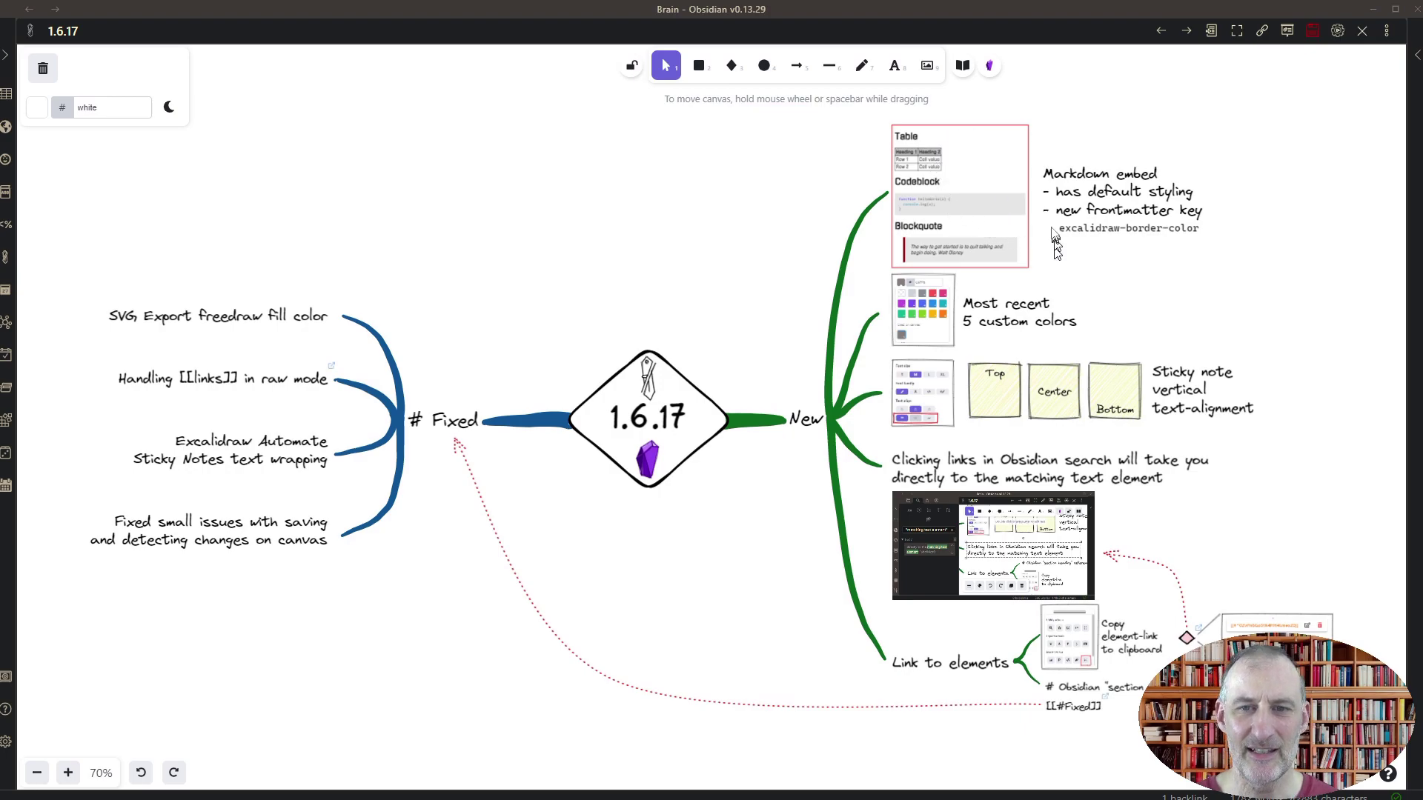
Open the embedded Demo markdown note, change excalidraw-border-color from red to black, and return to 1.6.17
left_click(996, 182, "ctrl")
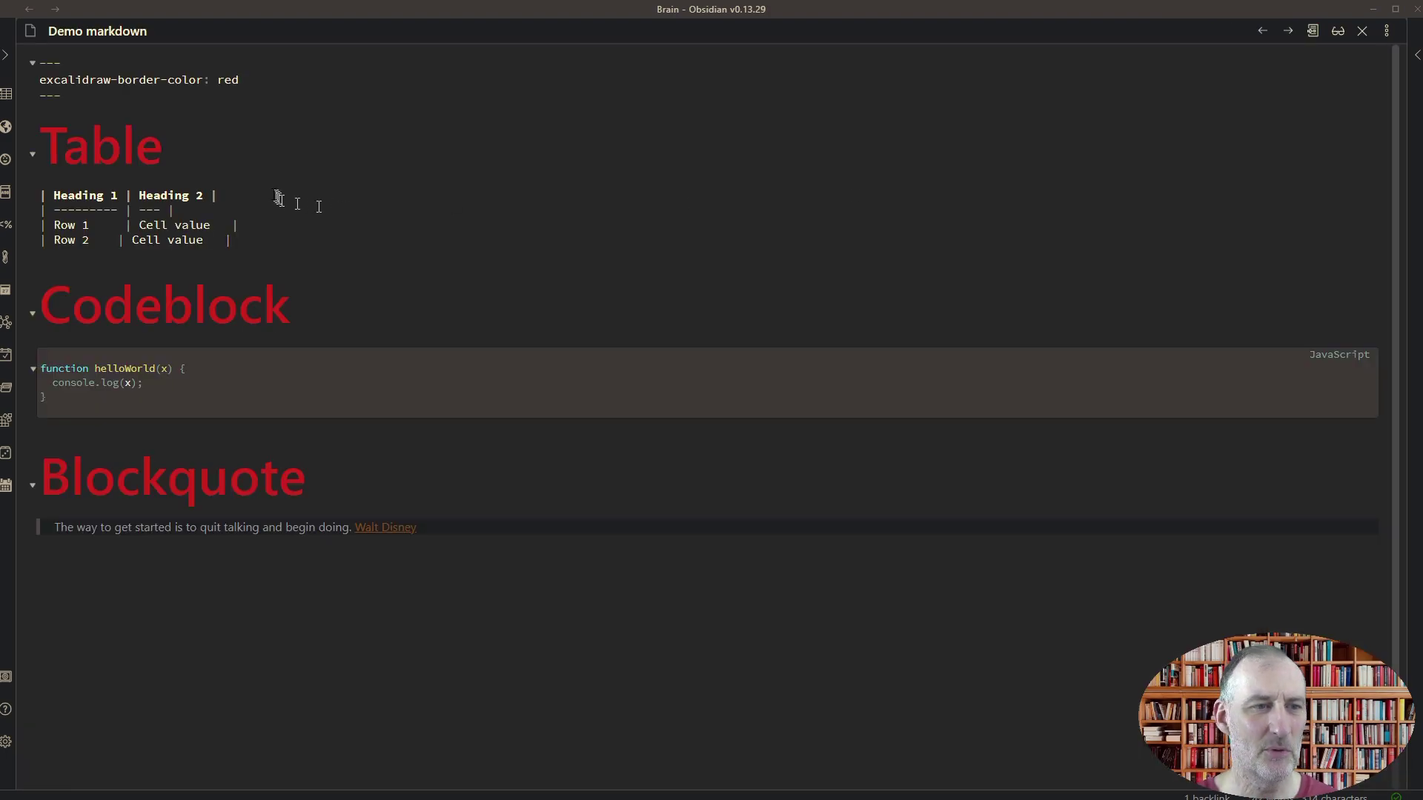
left_click_drag(45, 113, 200, 311)
left_click(194, 311)
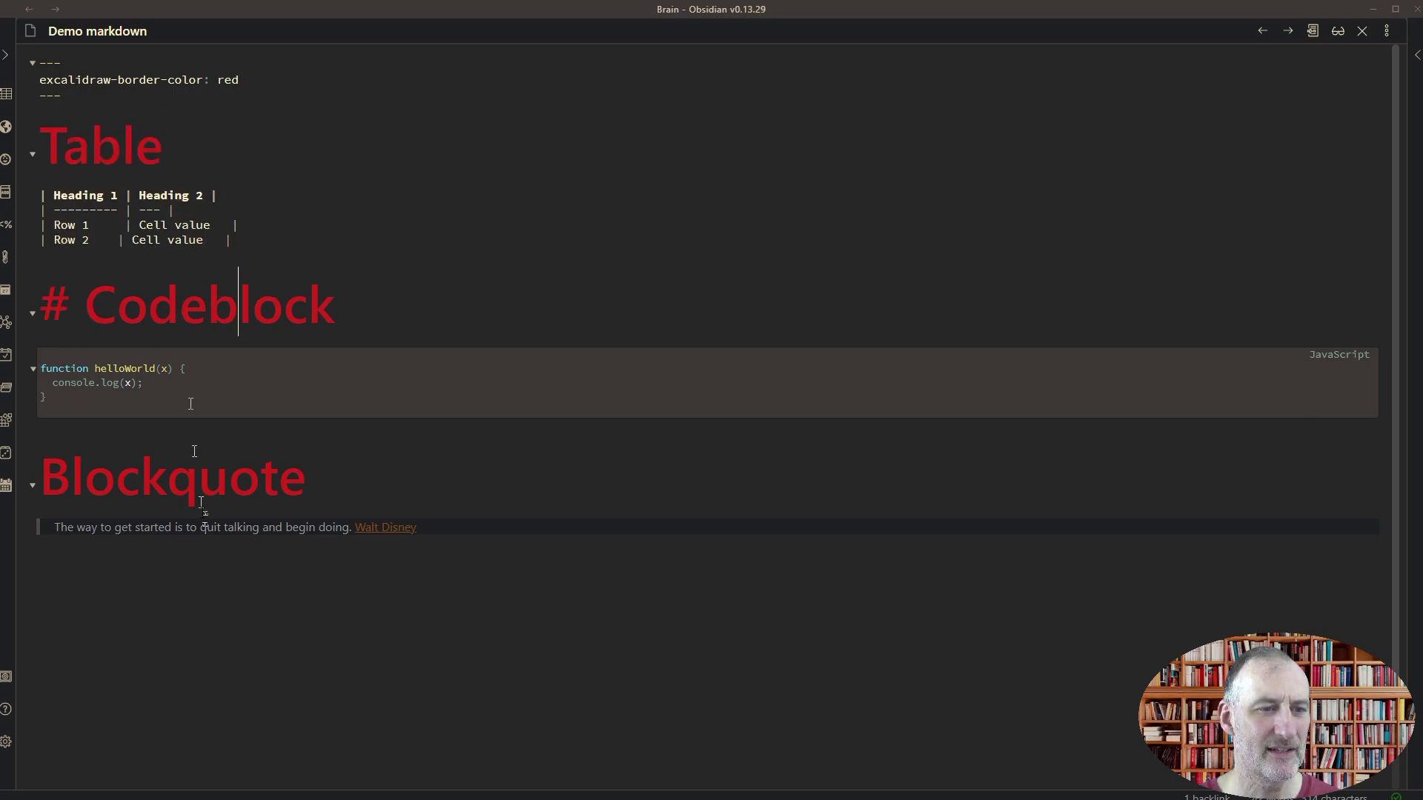
left_click(194, 480)
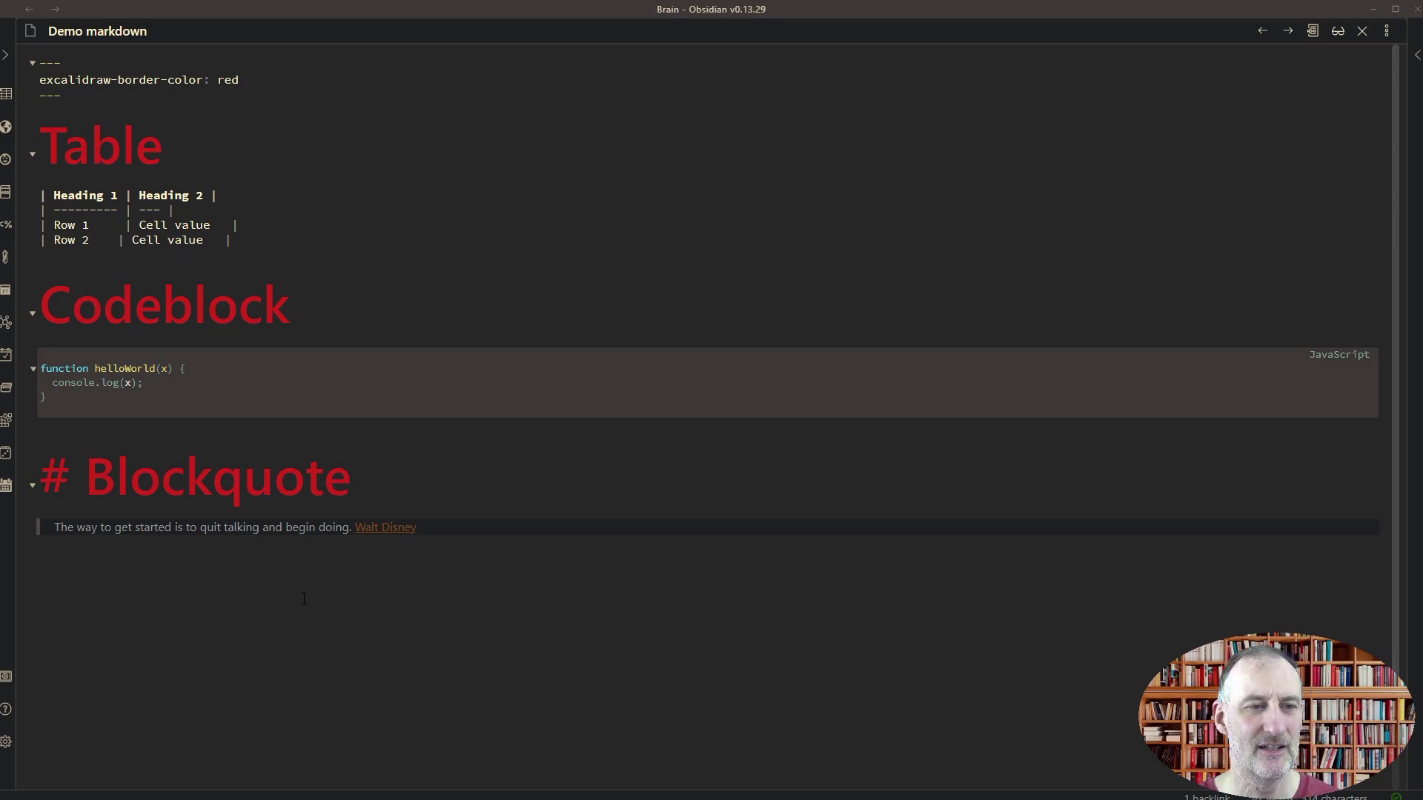
left_click(264, 79)
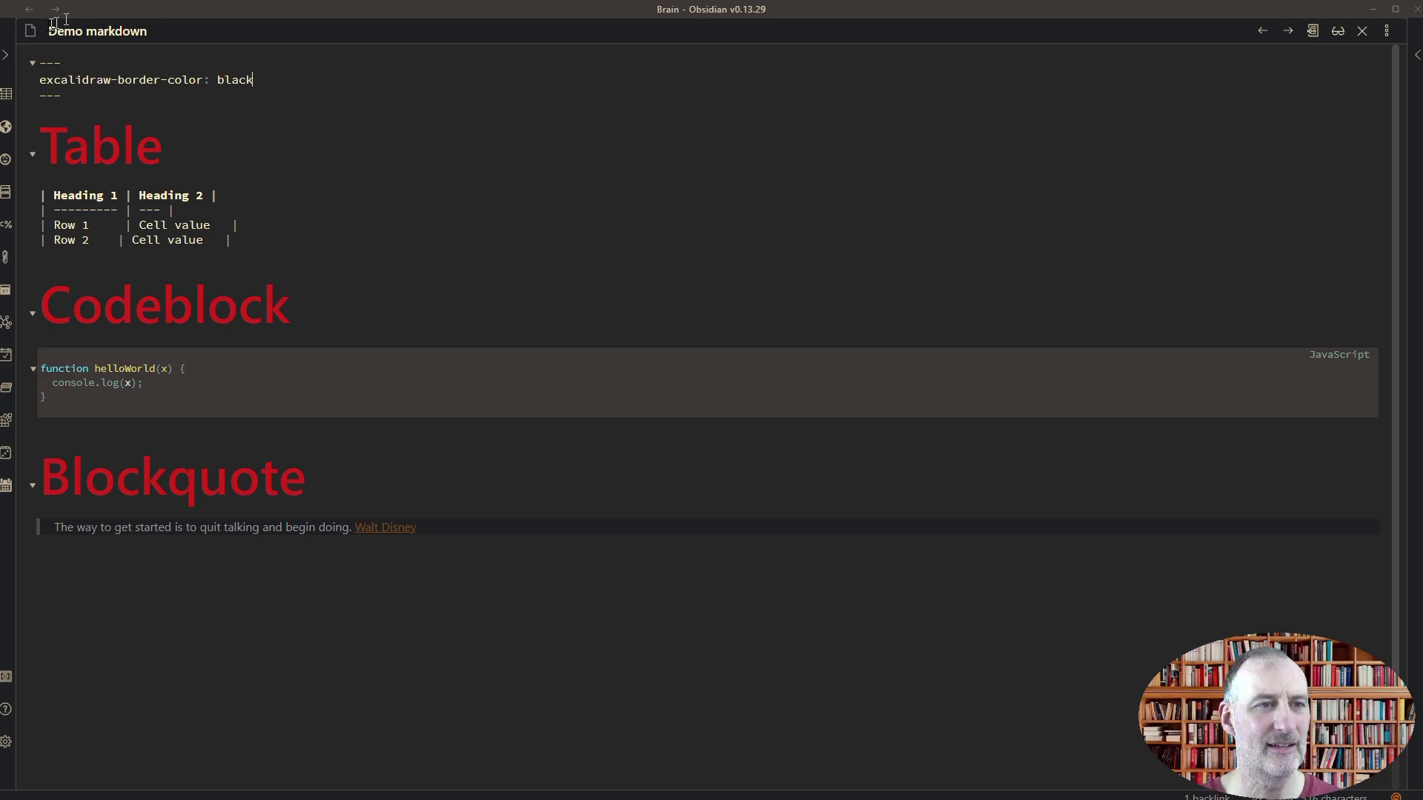
left_click(29, 10)
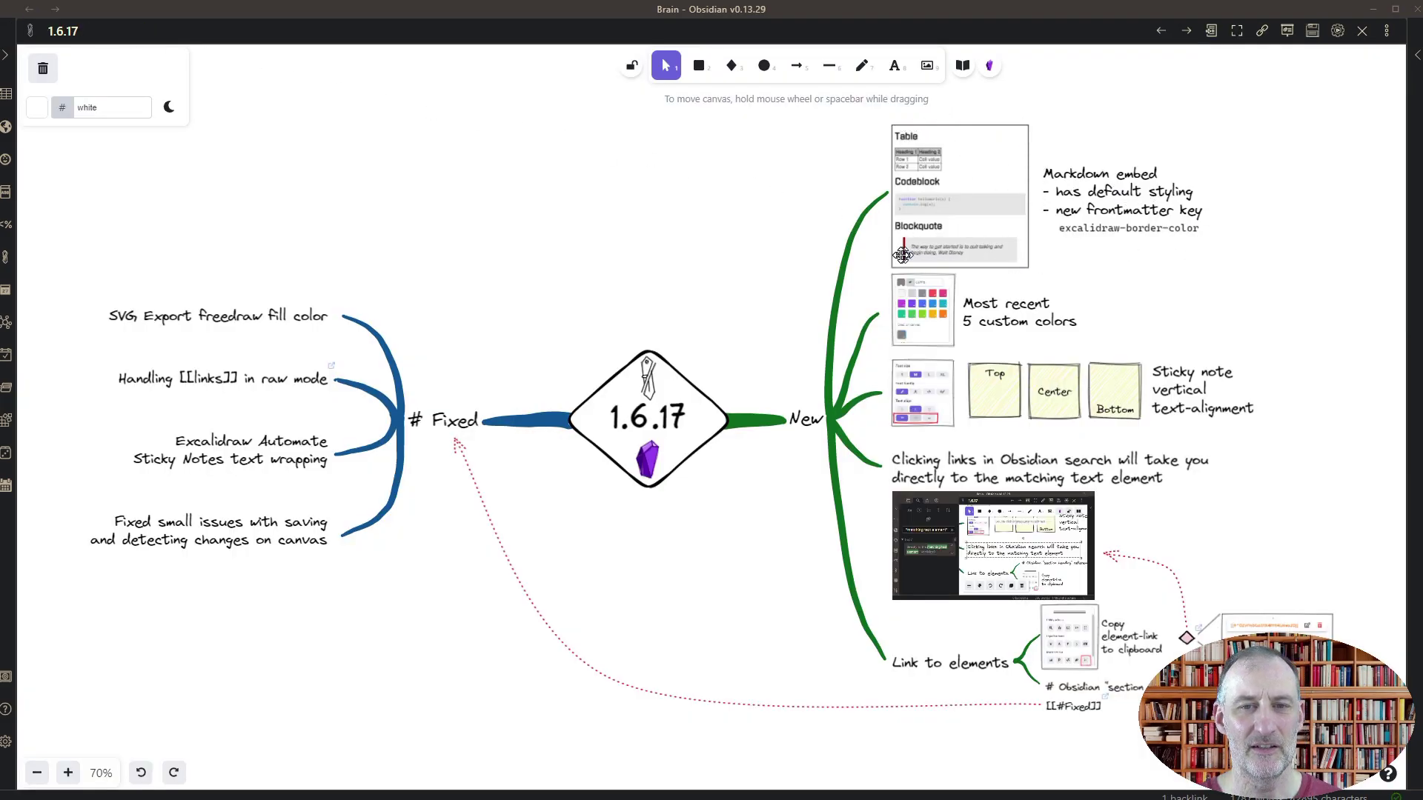
left_click(8, 748)
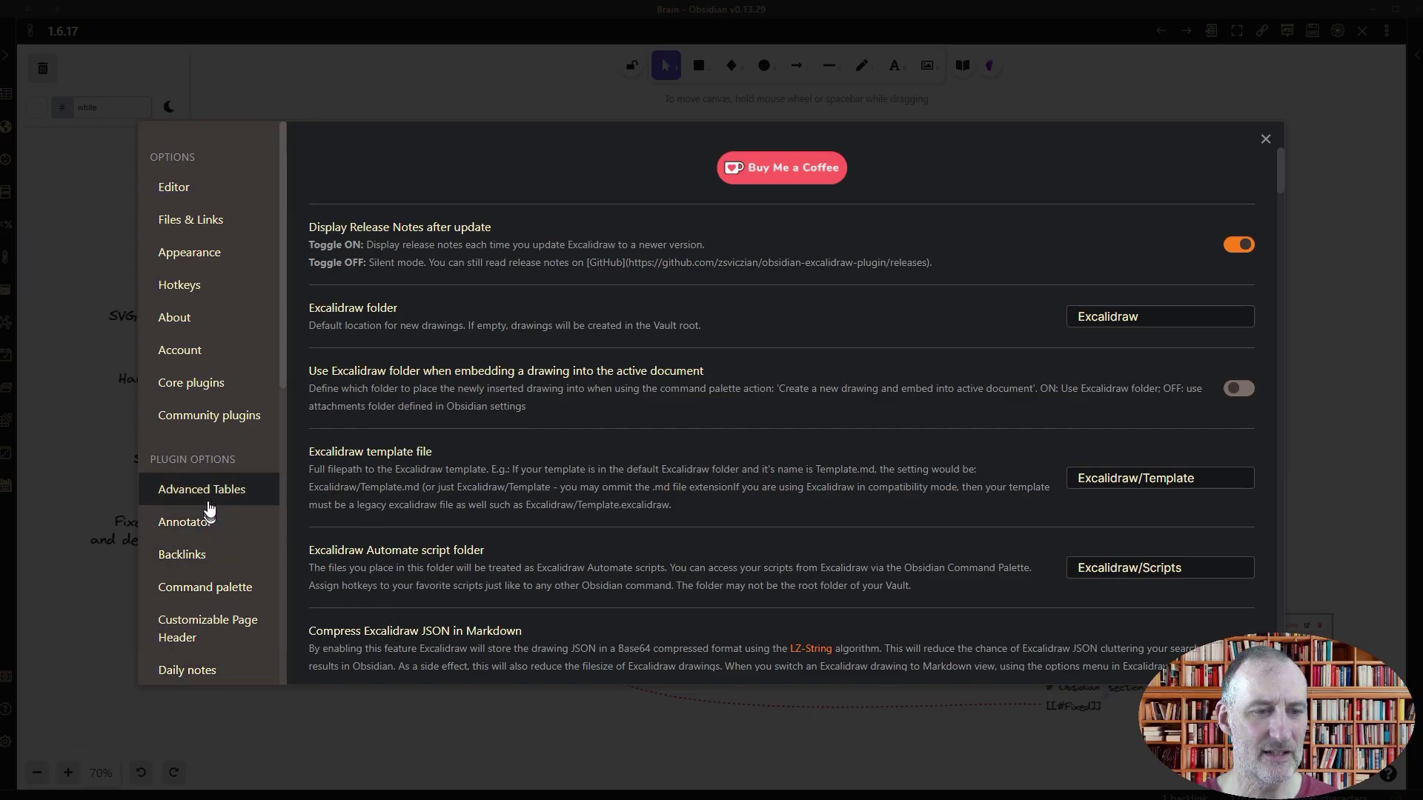
scroll(194, 540, "down", 2)
scroll(1057, 411, "down", 10)
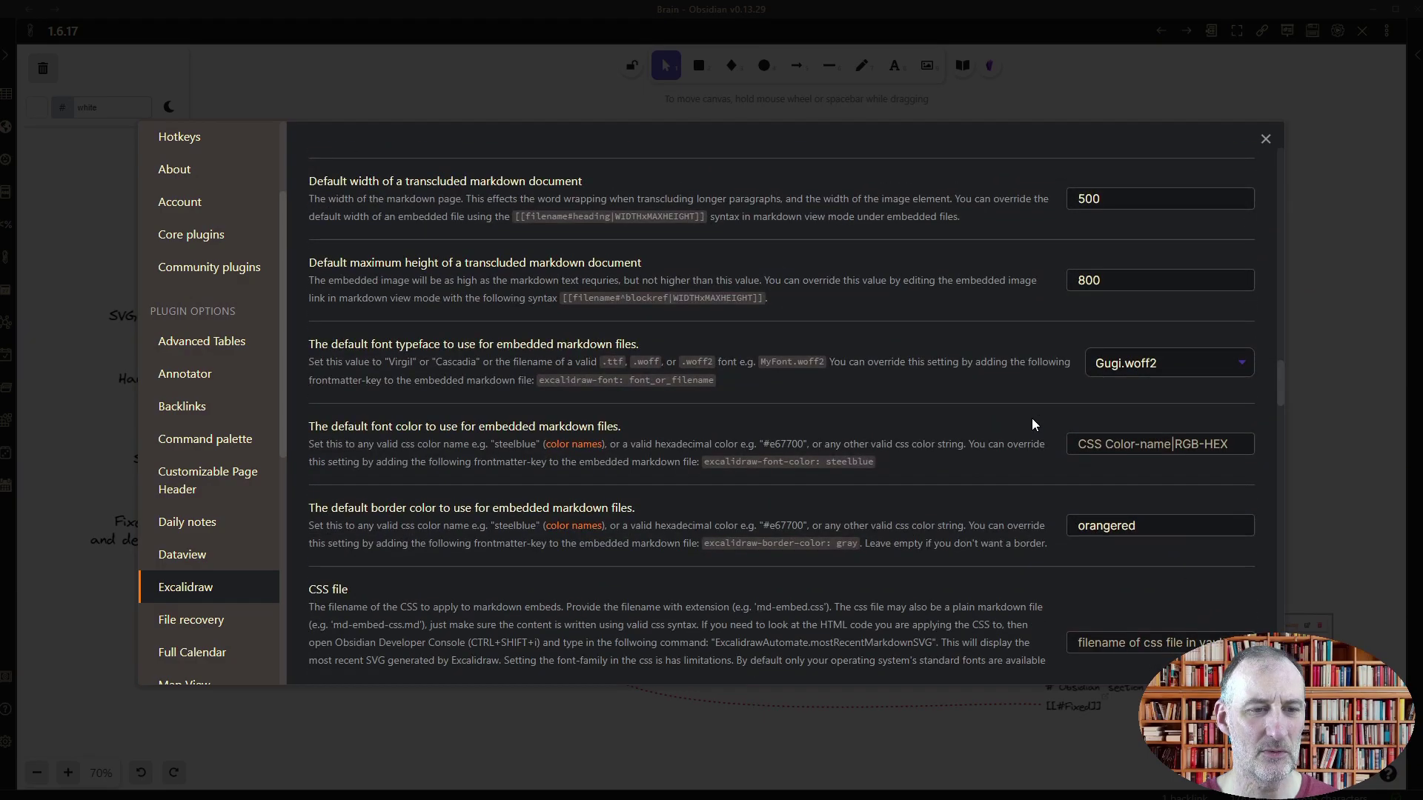
scroll(1032, 418, "up", 6)
scroll(1022, 429, "up", 2)
scroll(1020, 429, "down", 8)
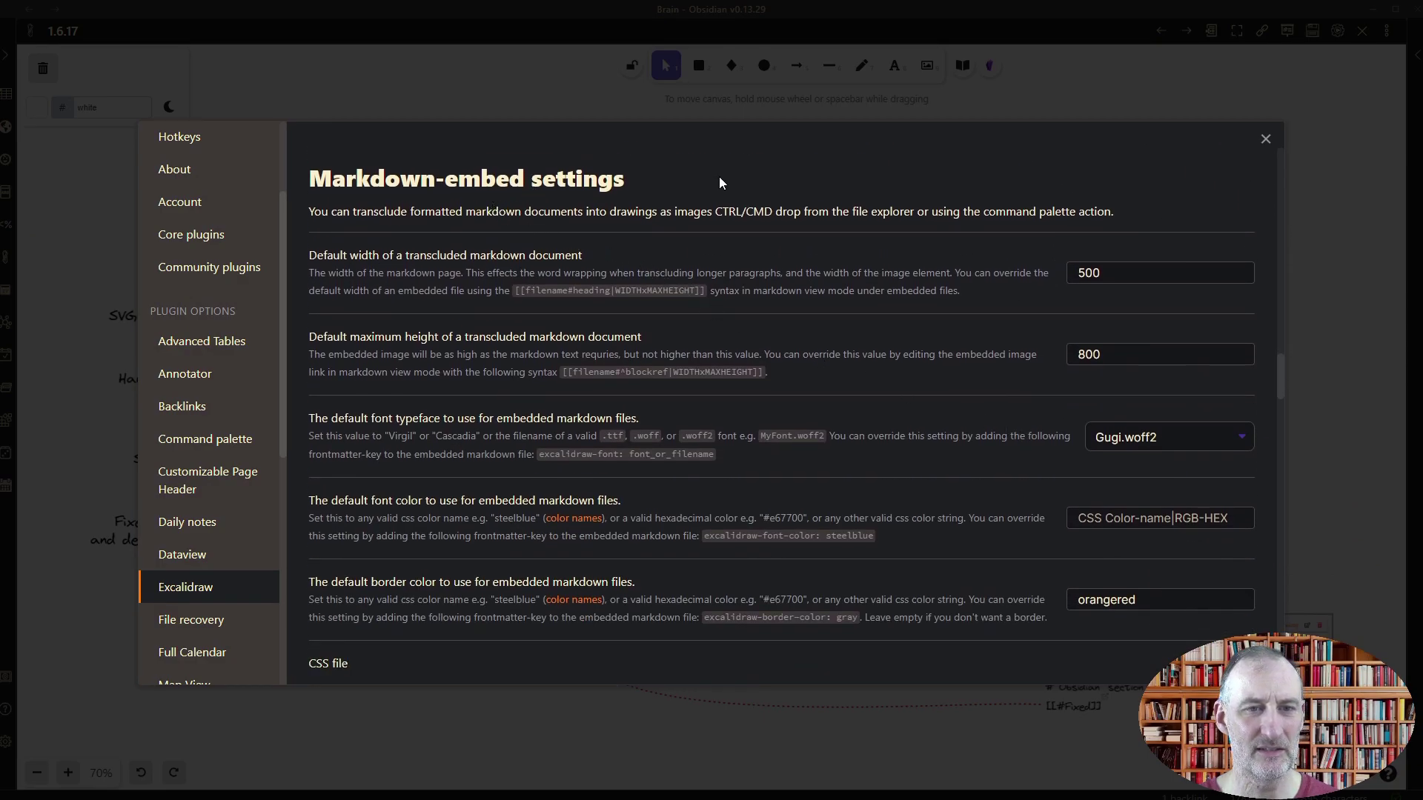
scroll(730, 189, "down", 1)
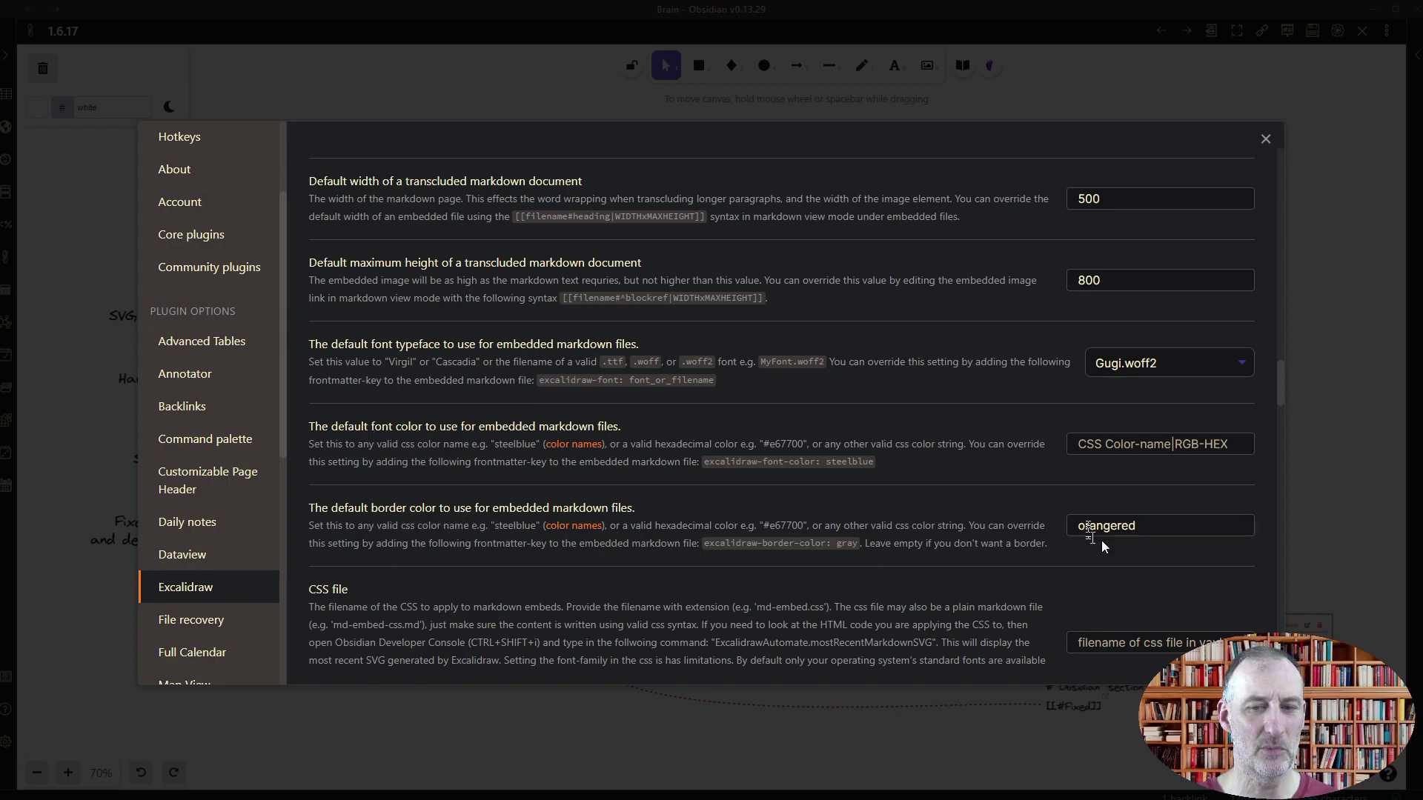
left_click(1174, 528)
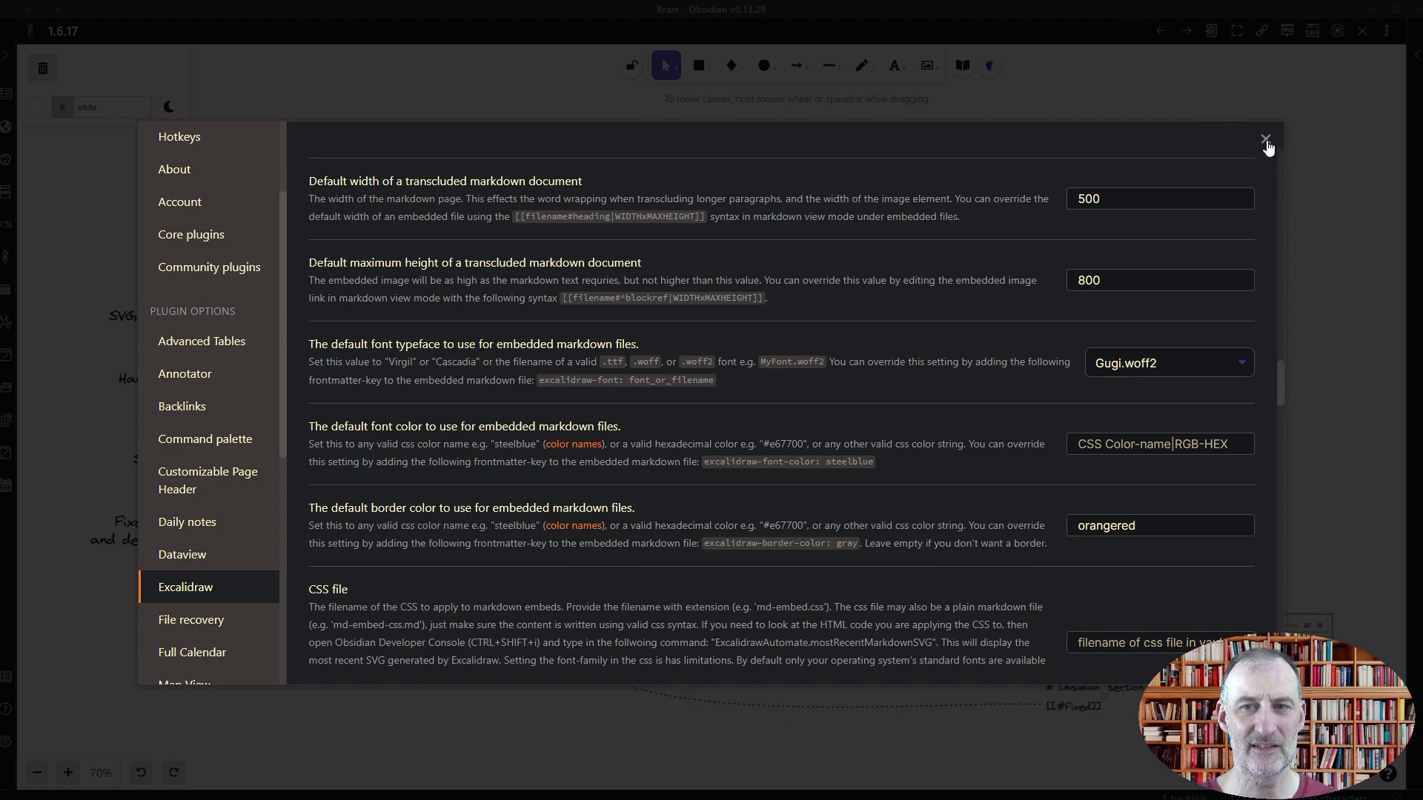
left_click(1266, 139)
Open Demo markdown beside the drawing, delete its border-color frontmatter block, and close the pane
left_click(956, 198, "ctrl")
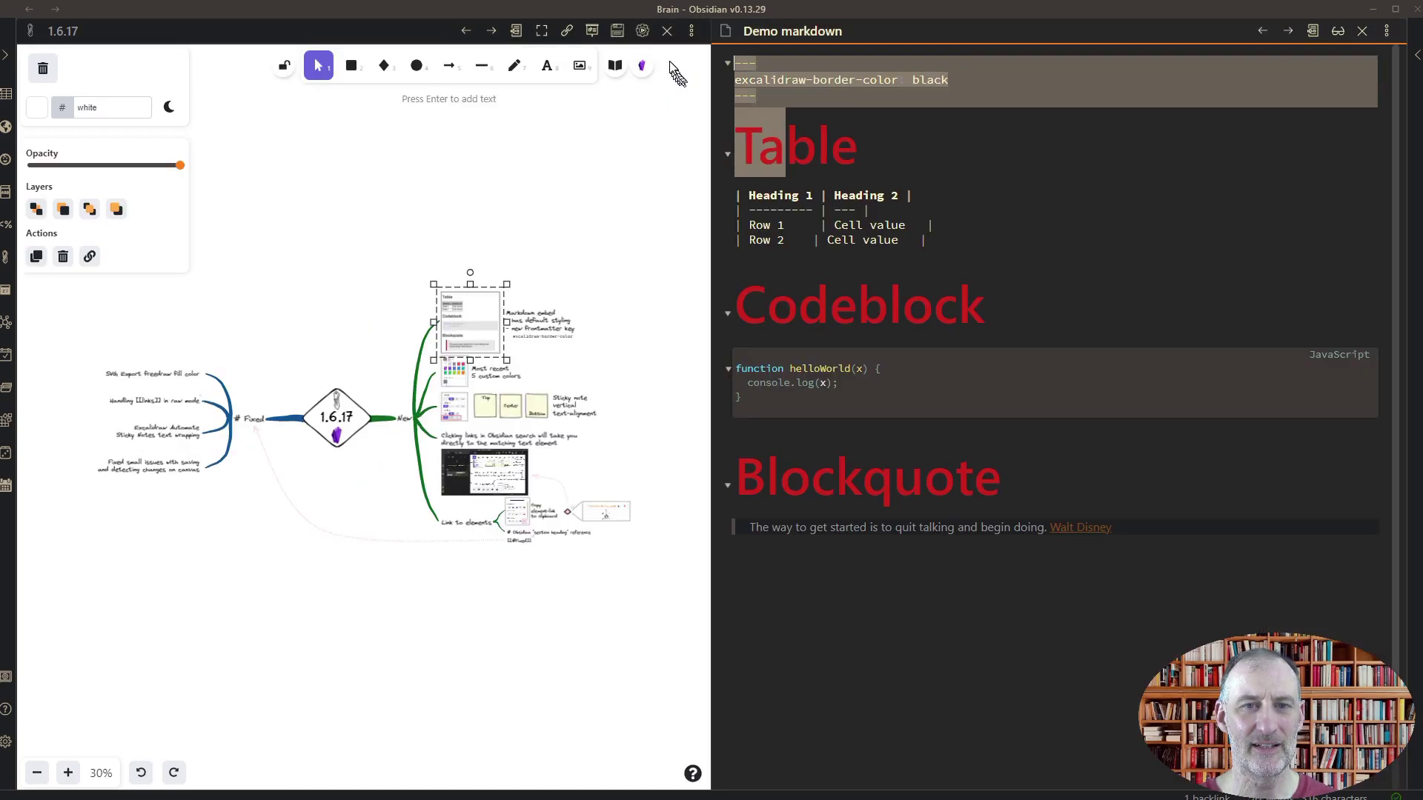
left_click_drag(757, 97, 710, 68)
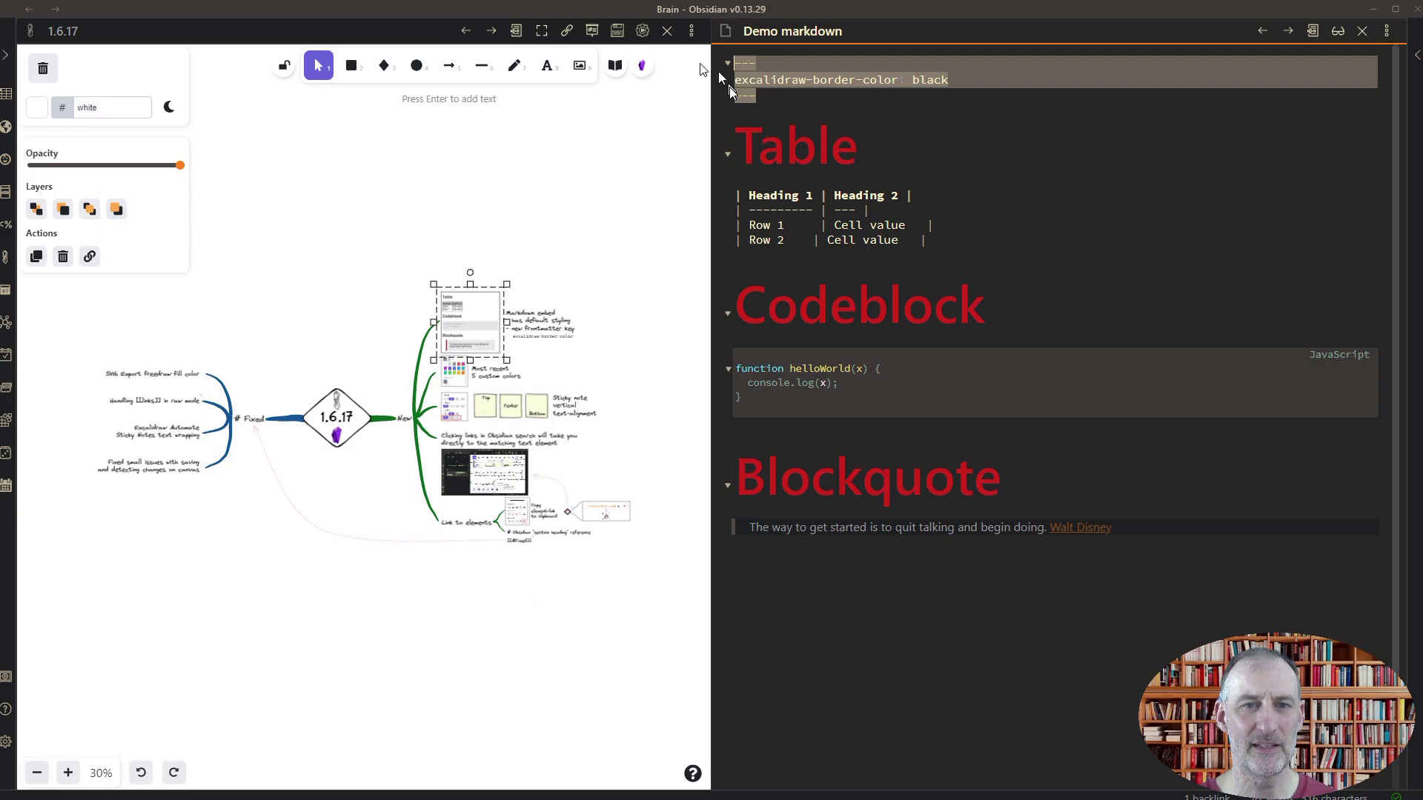
key("Delete")
key("Delete")
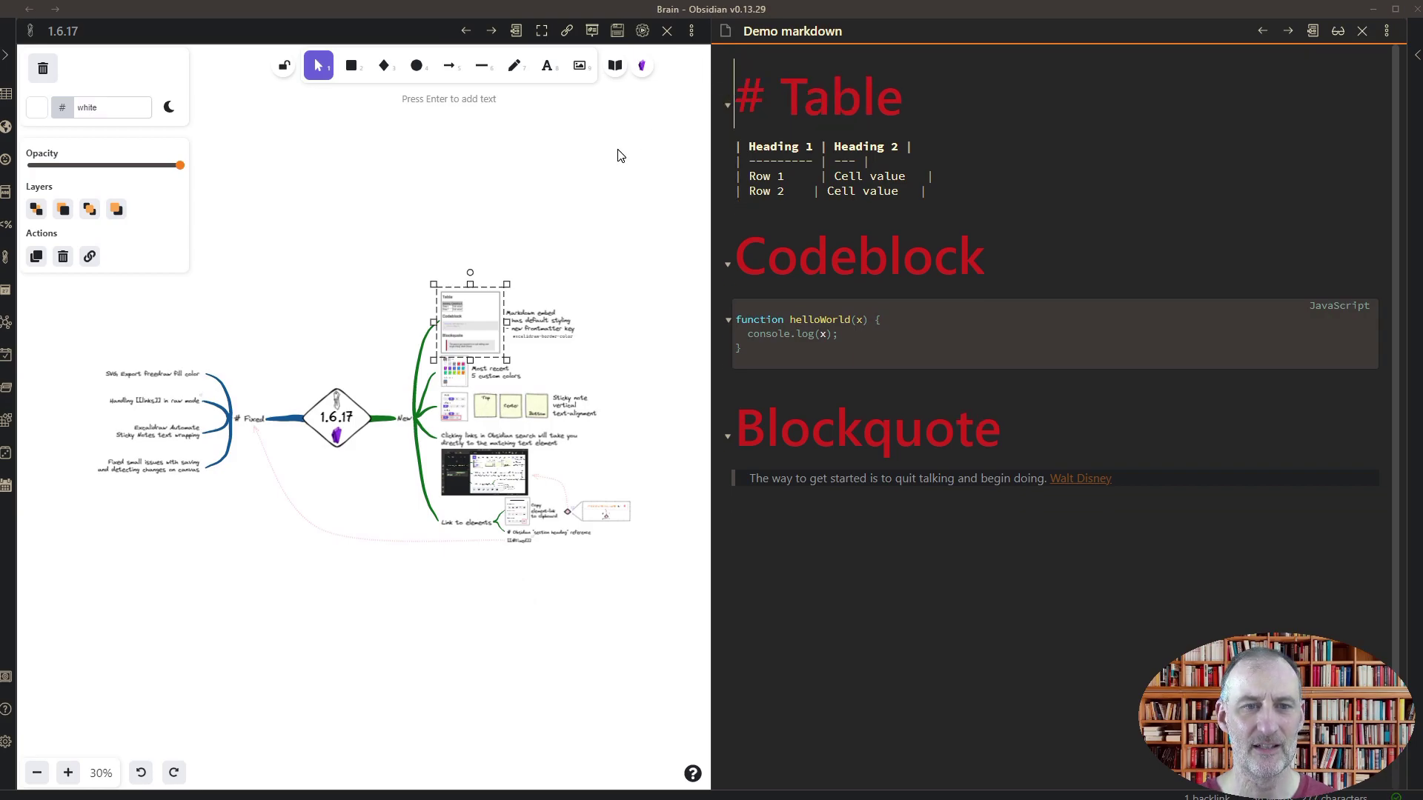
left_click(1361, 31)
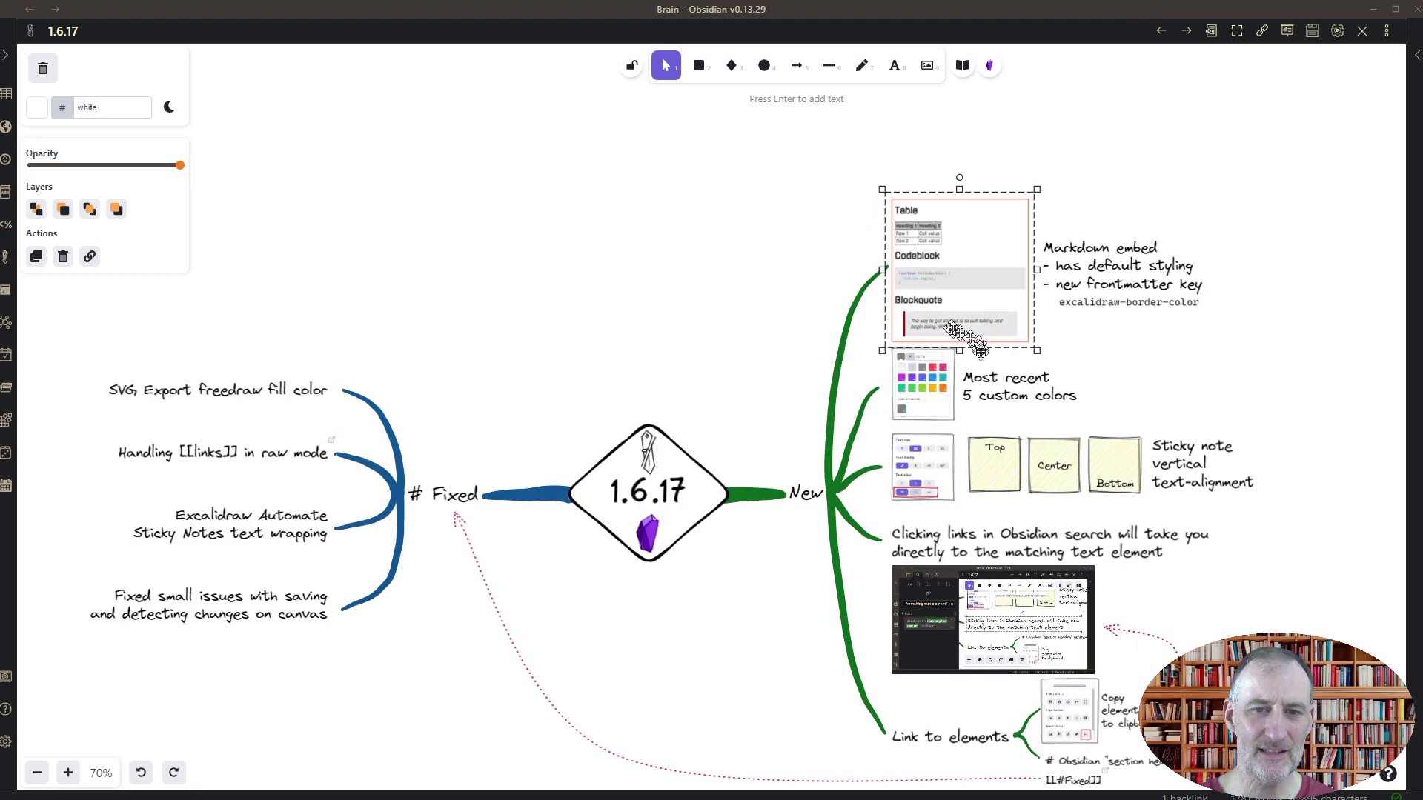
Deselect the embed, zoom to 120% and pan to the New branch's sticky notes
left_click(1095, 340)
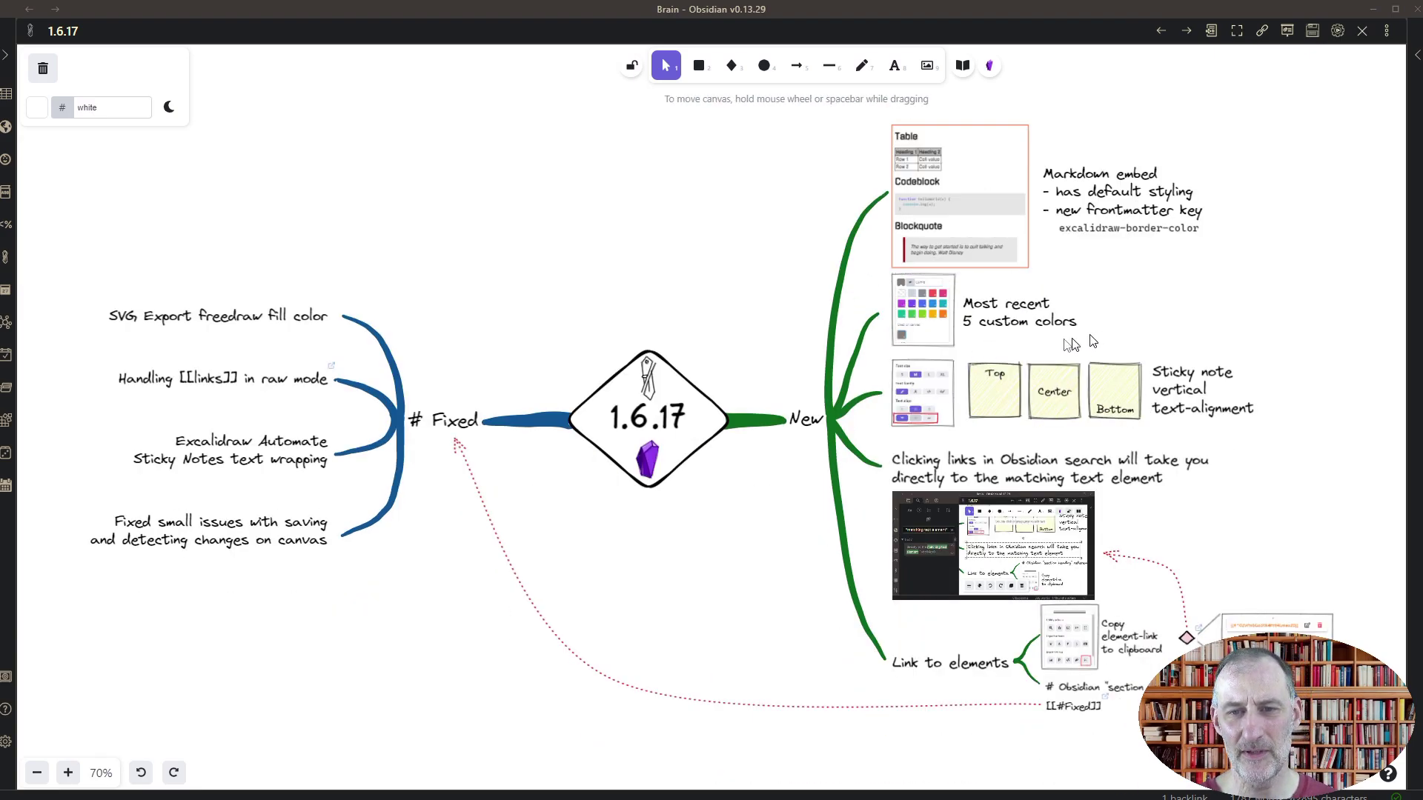
scroll(1023, 350, "left", 2)
scroll(1041, 358, "up", 5)
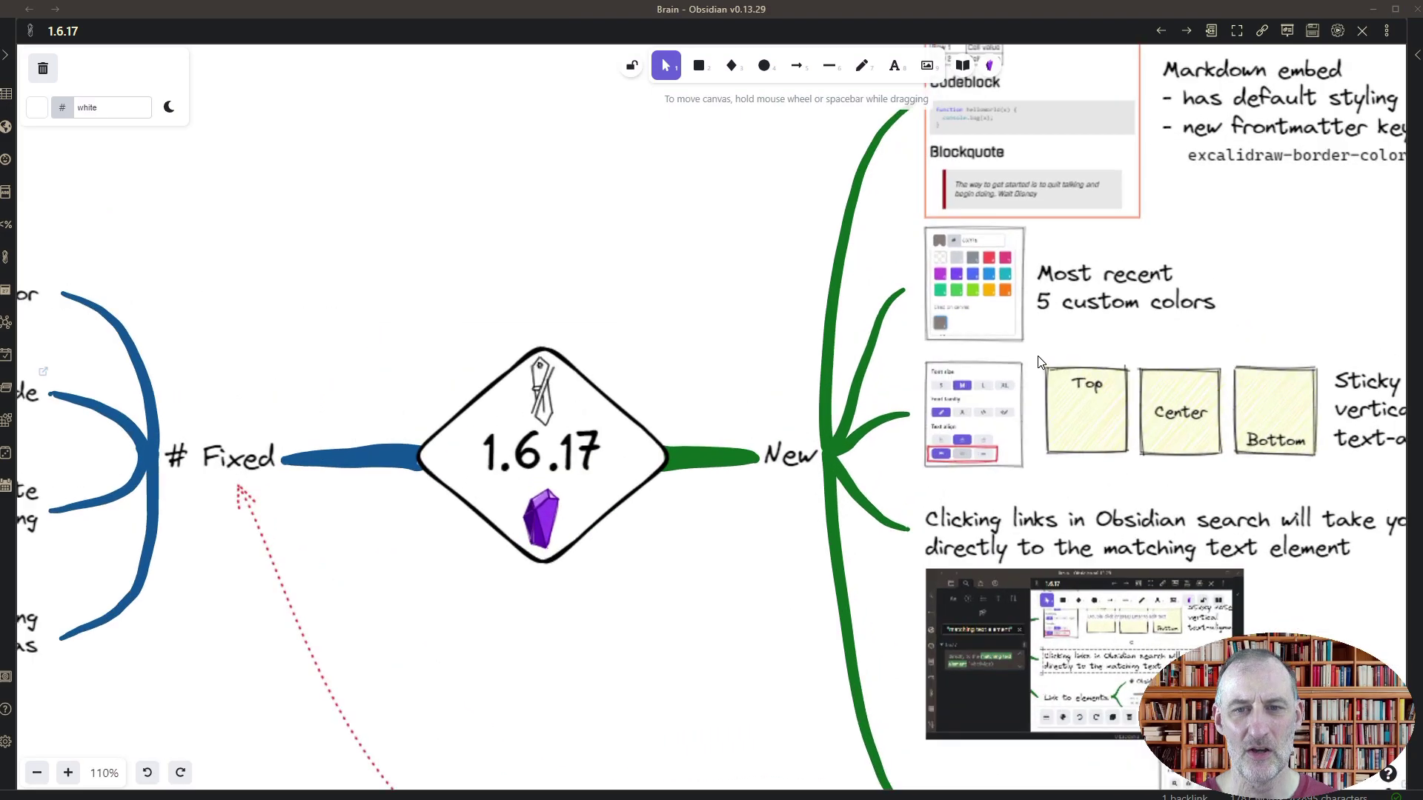
left_click_drag(727, 331, 422, 336)
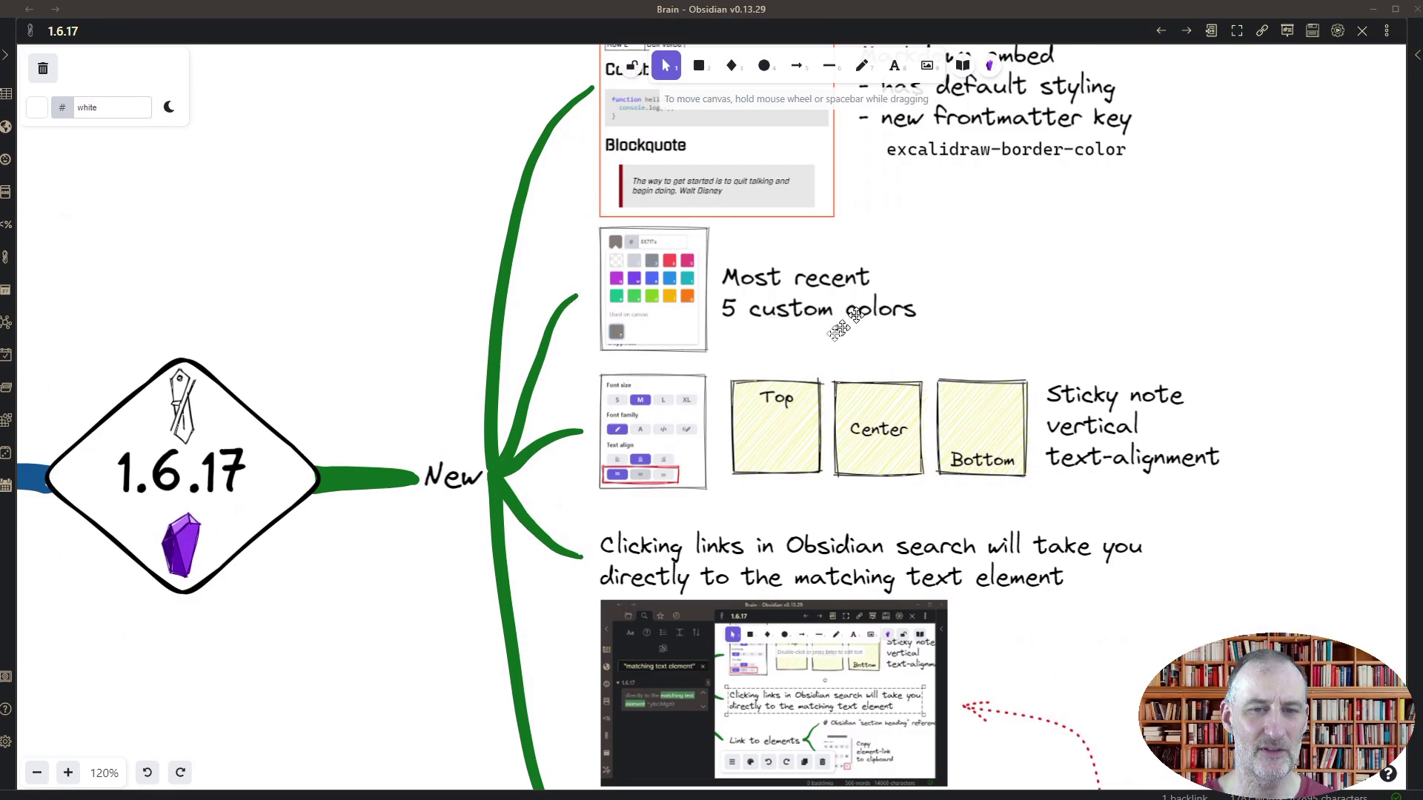
Browse the Top sticky note's Background palette without changing its yellow colour
left_click(788, 455)
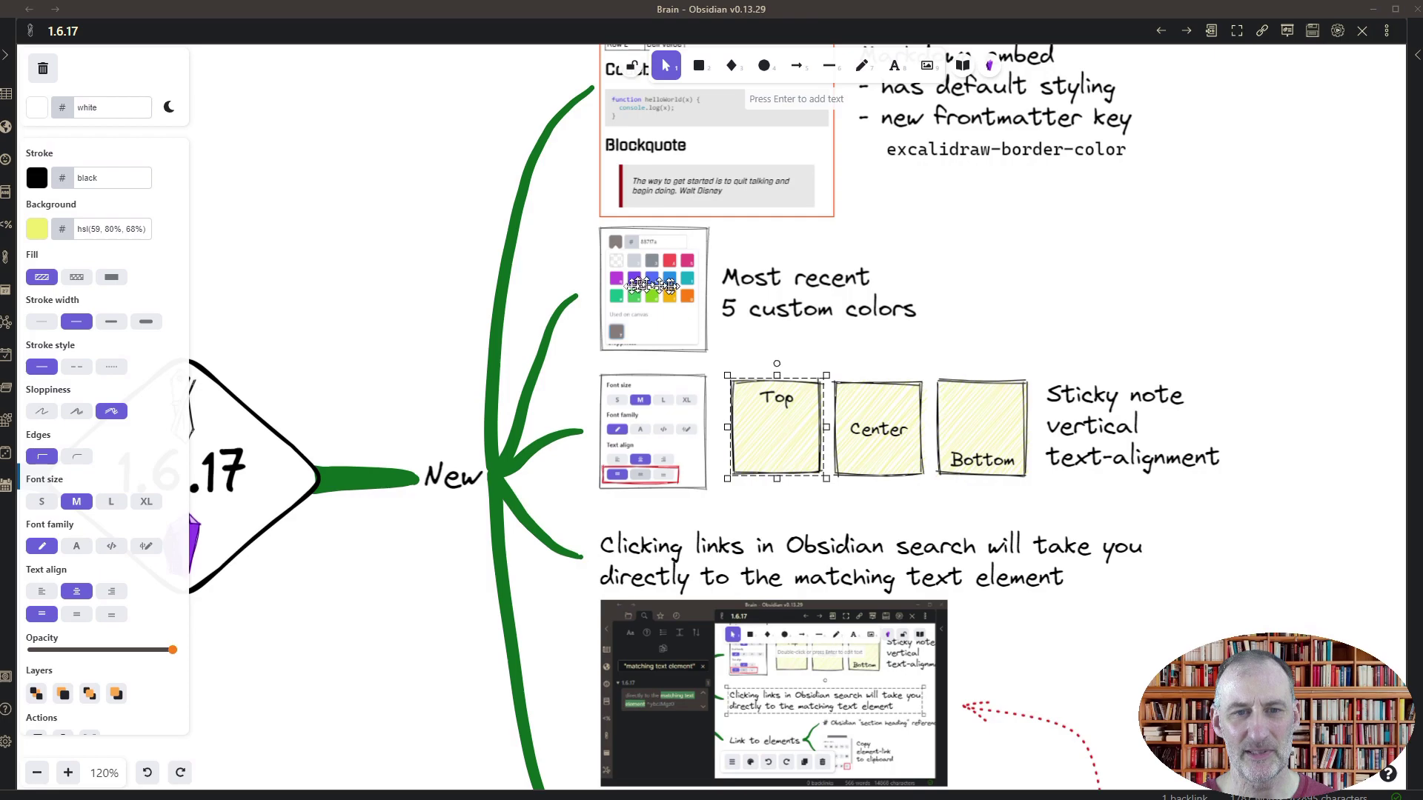
left_click(41, 237)
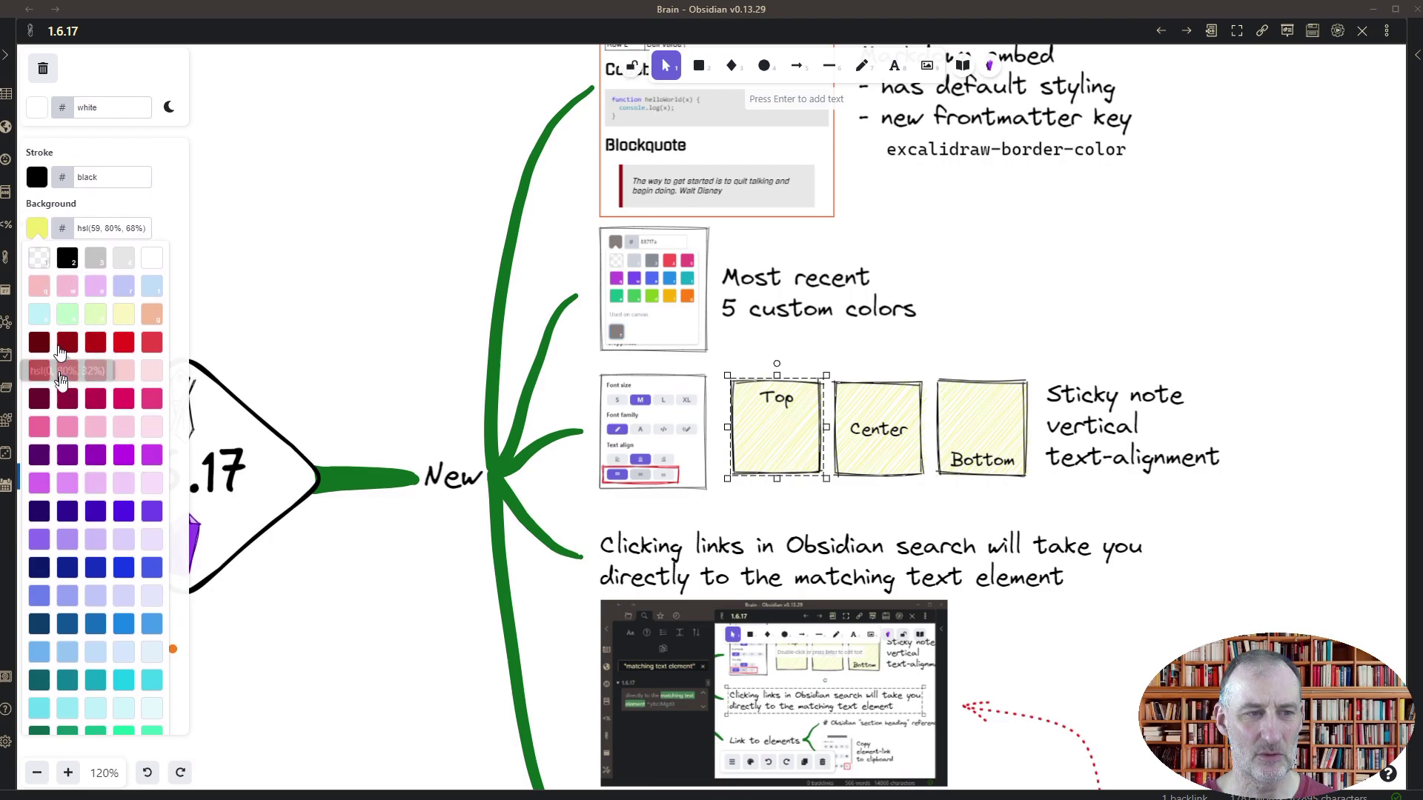
scroll(63, 367, "down", 6)
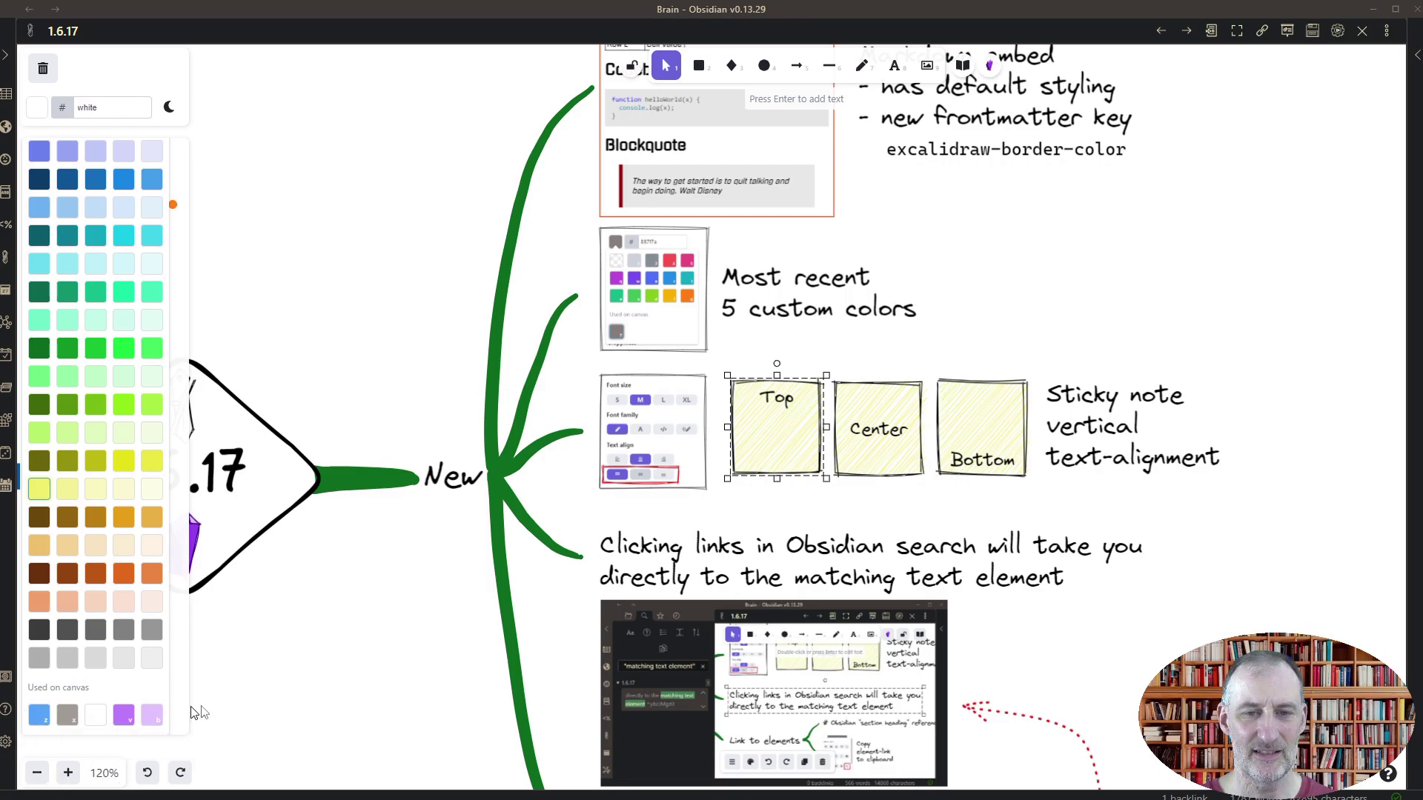
left_click(811, 515)
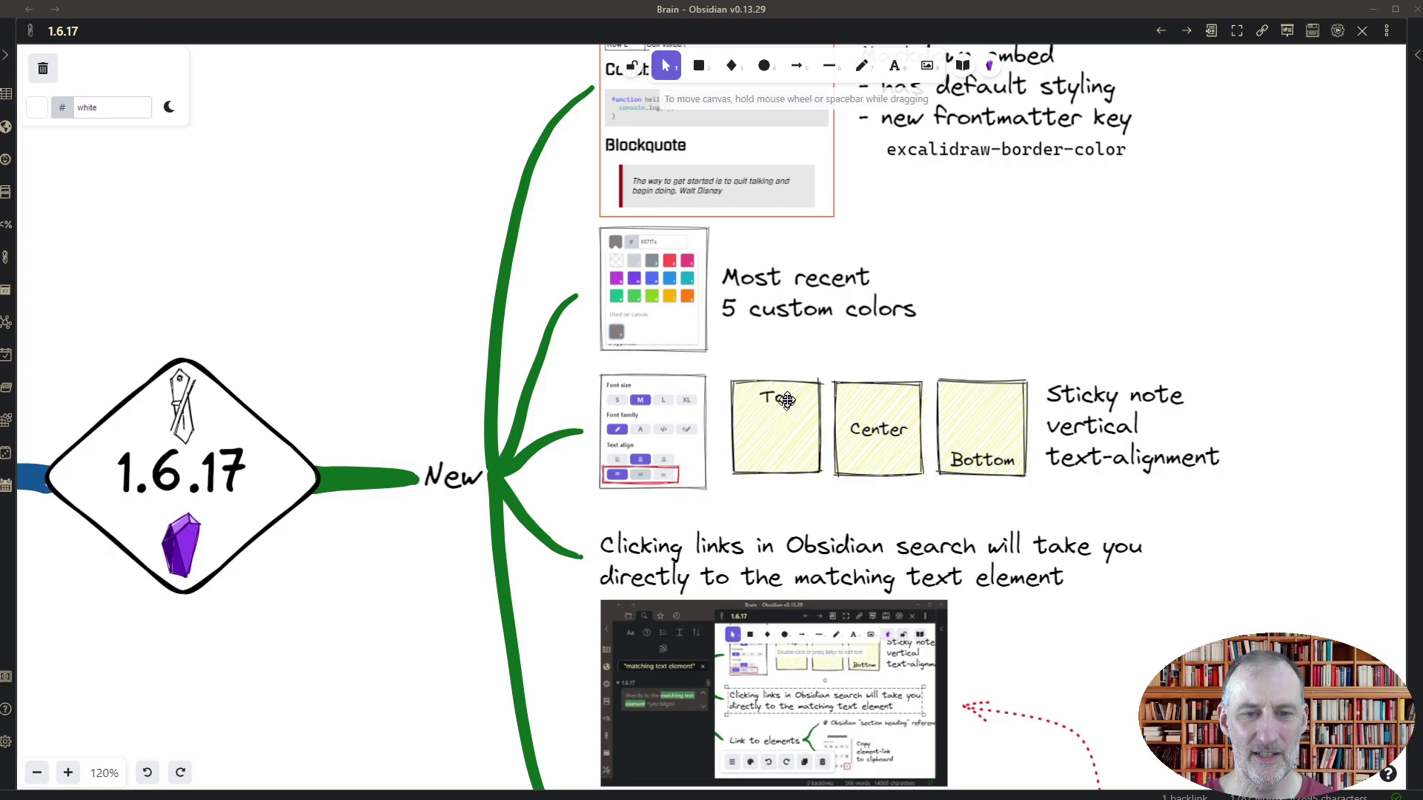
left_click(790, 446)
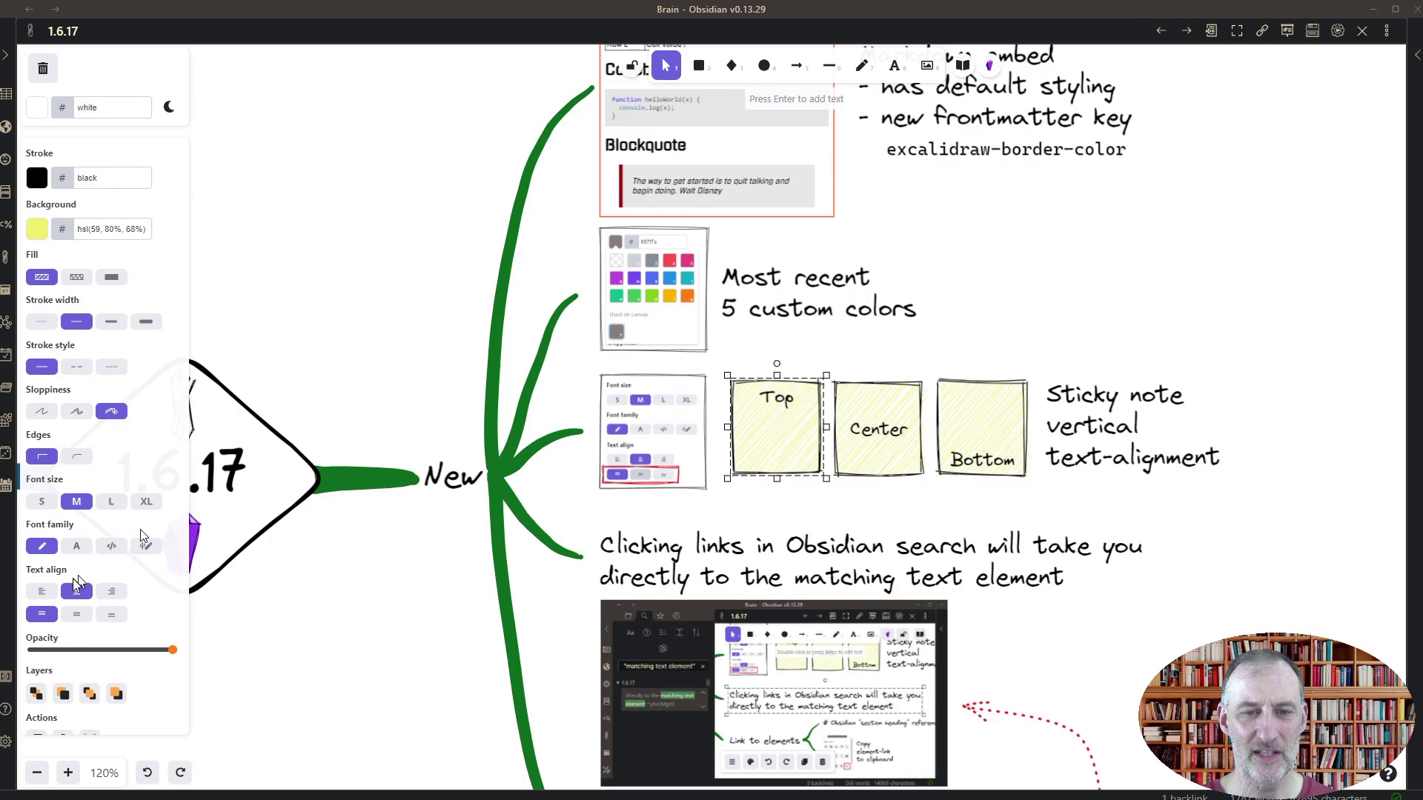
left_click(75, 617)
left_click(111, 616)
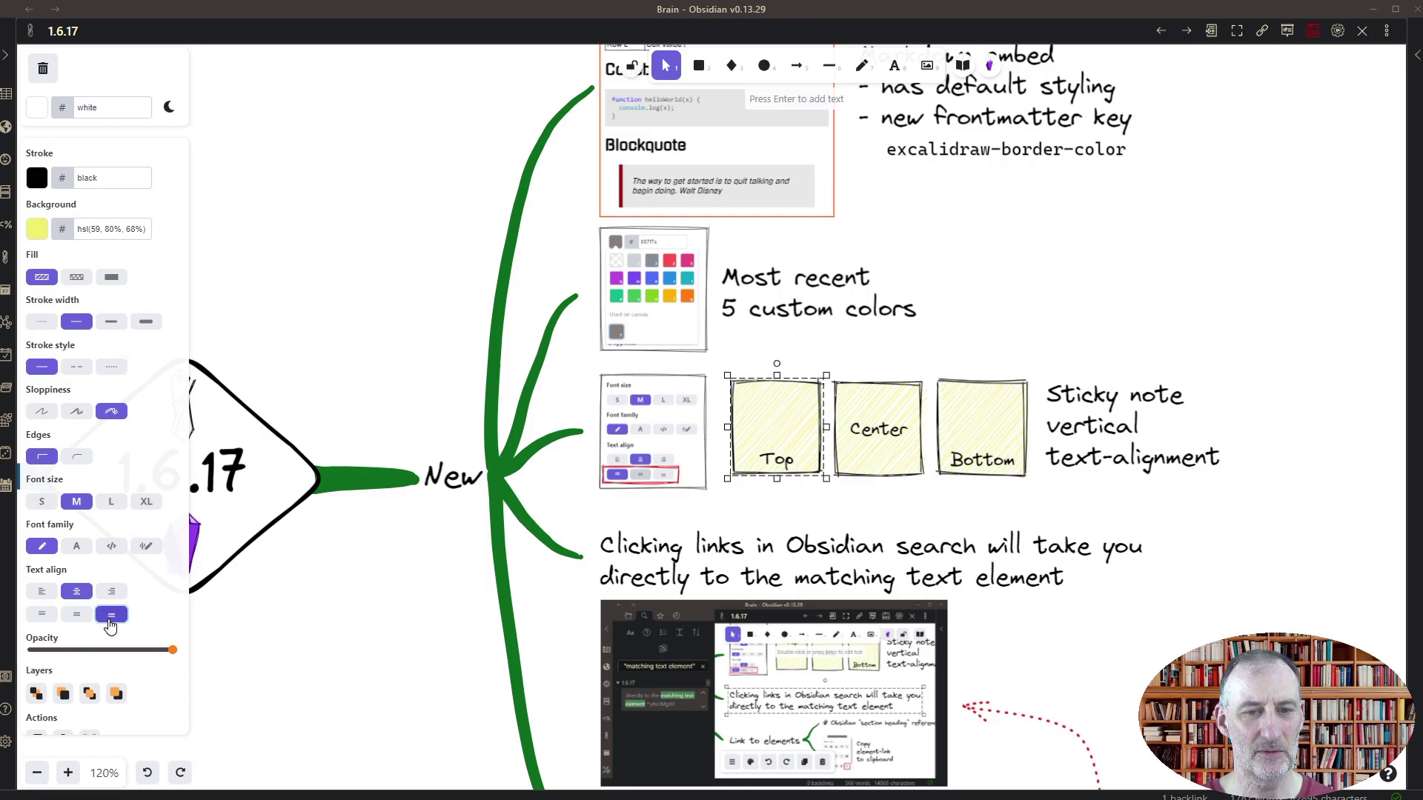
left_click(32, 617)
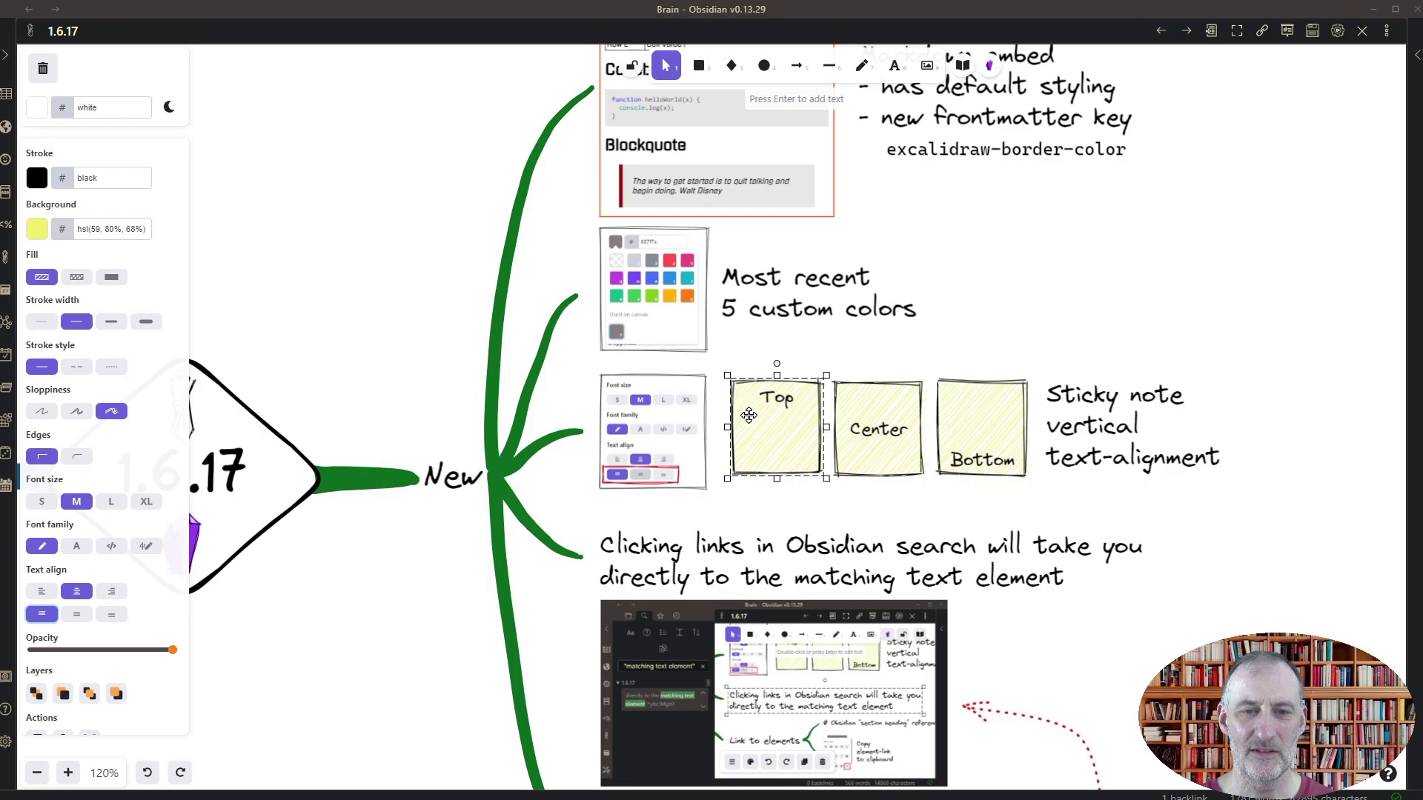
scroll(827, 433, "down", 2)
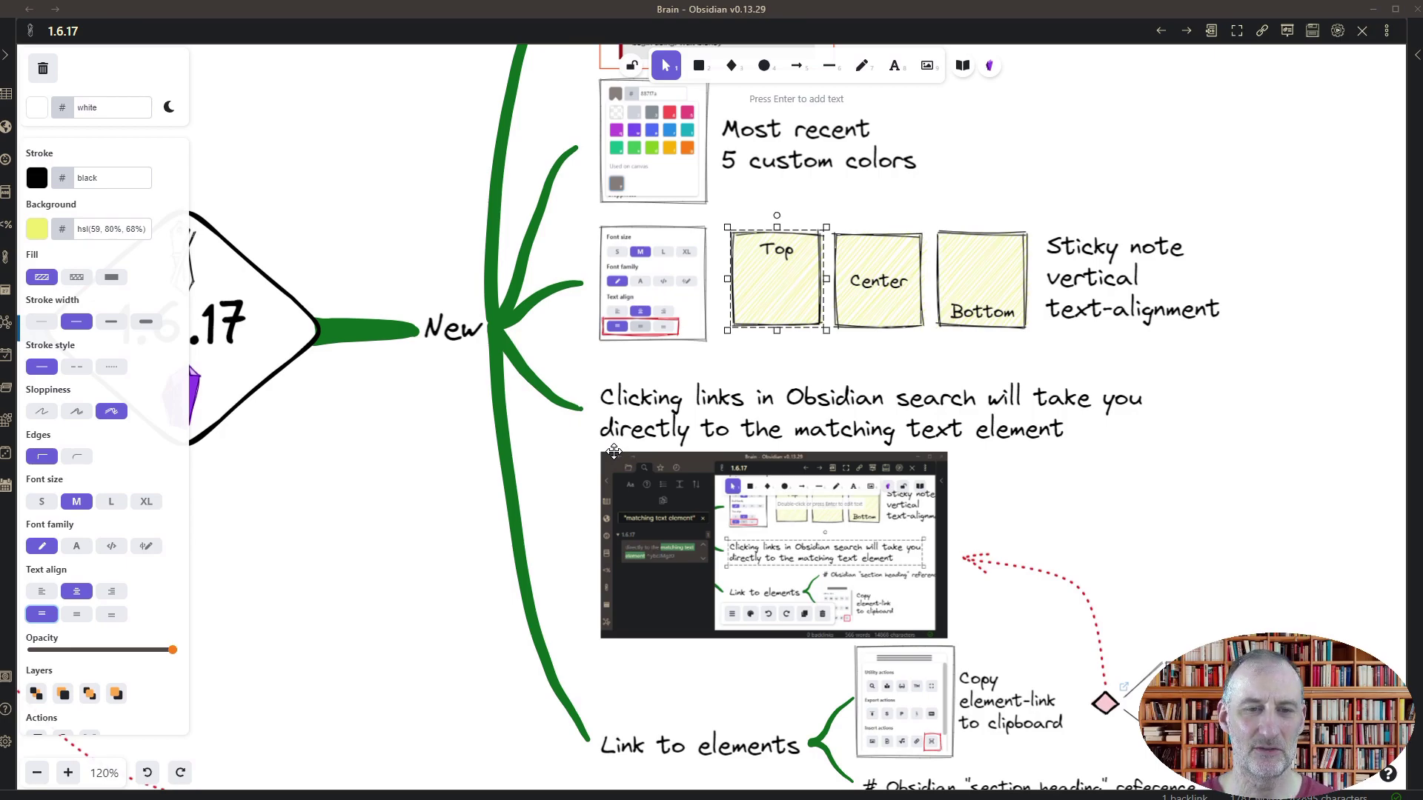
Jump from the vault search result '5 custom colors' to that text on the canvas
left_click(6, 56)
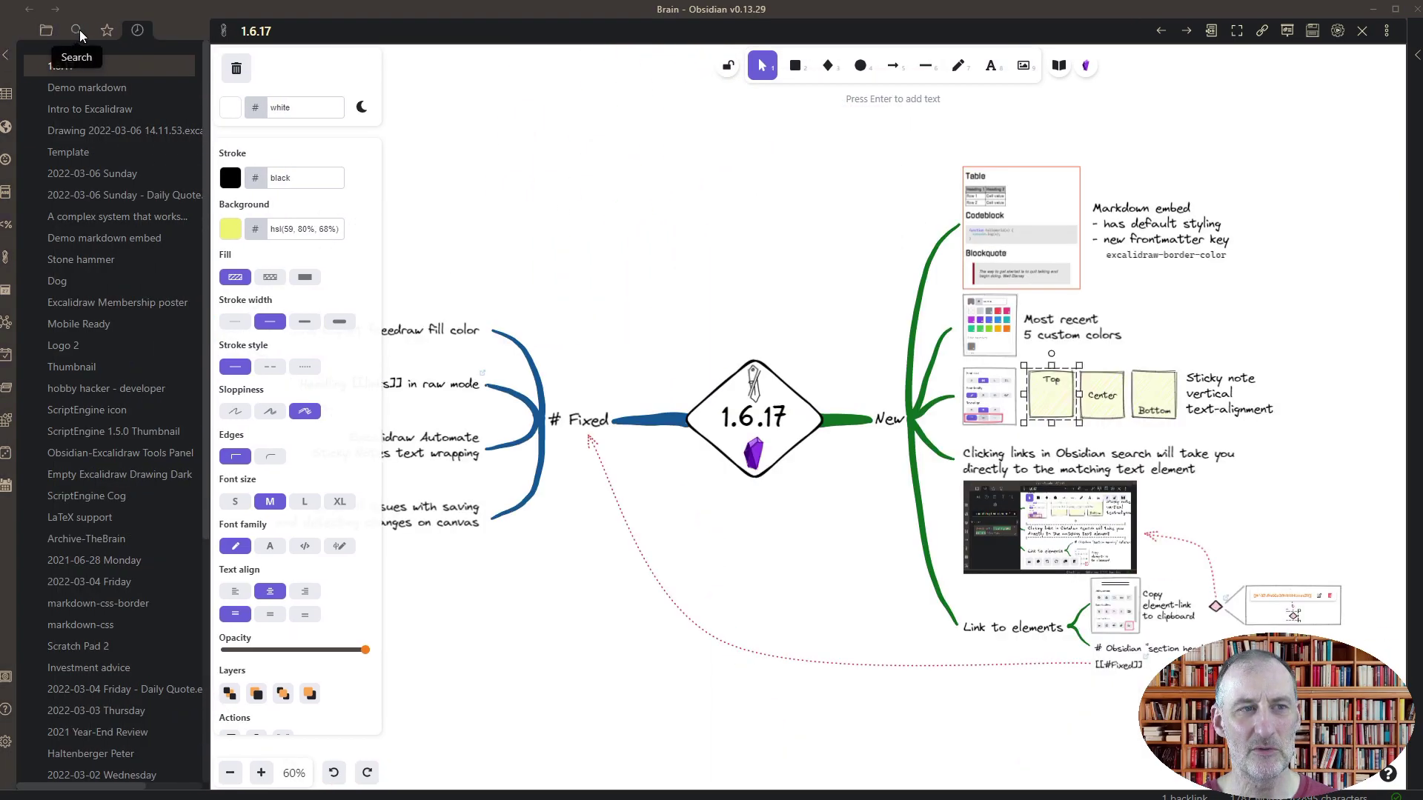
left_click(77, 29)
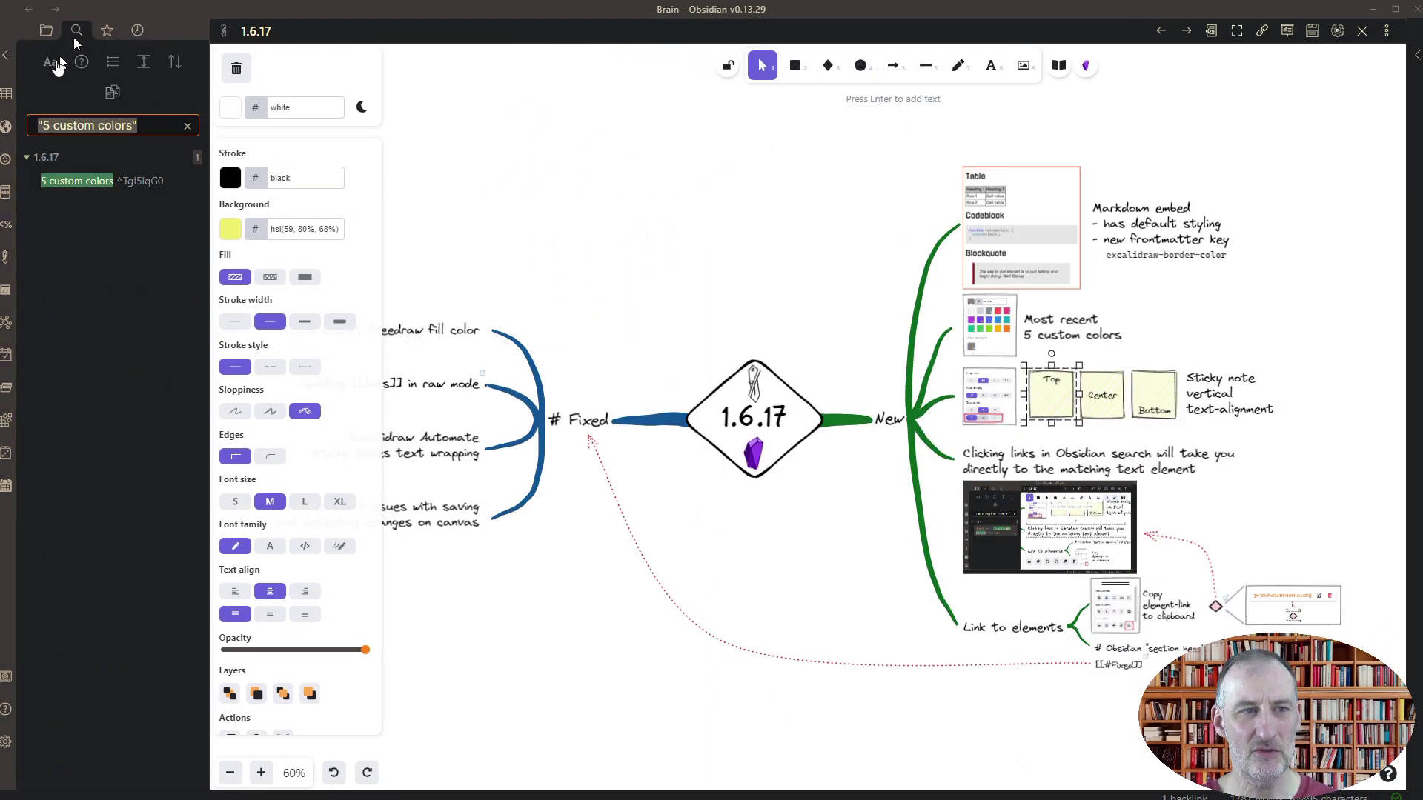
left_click(87, 187)
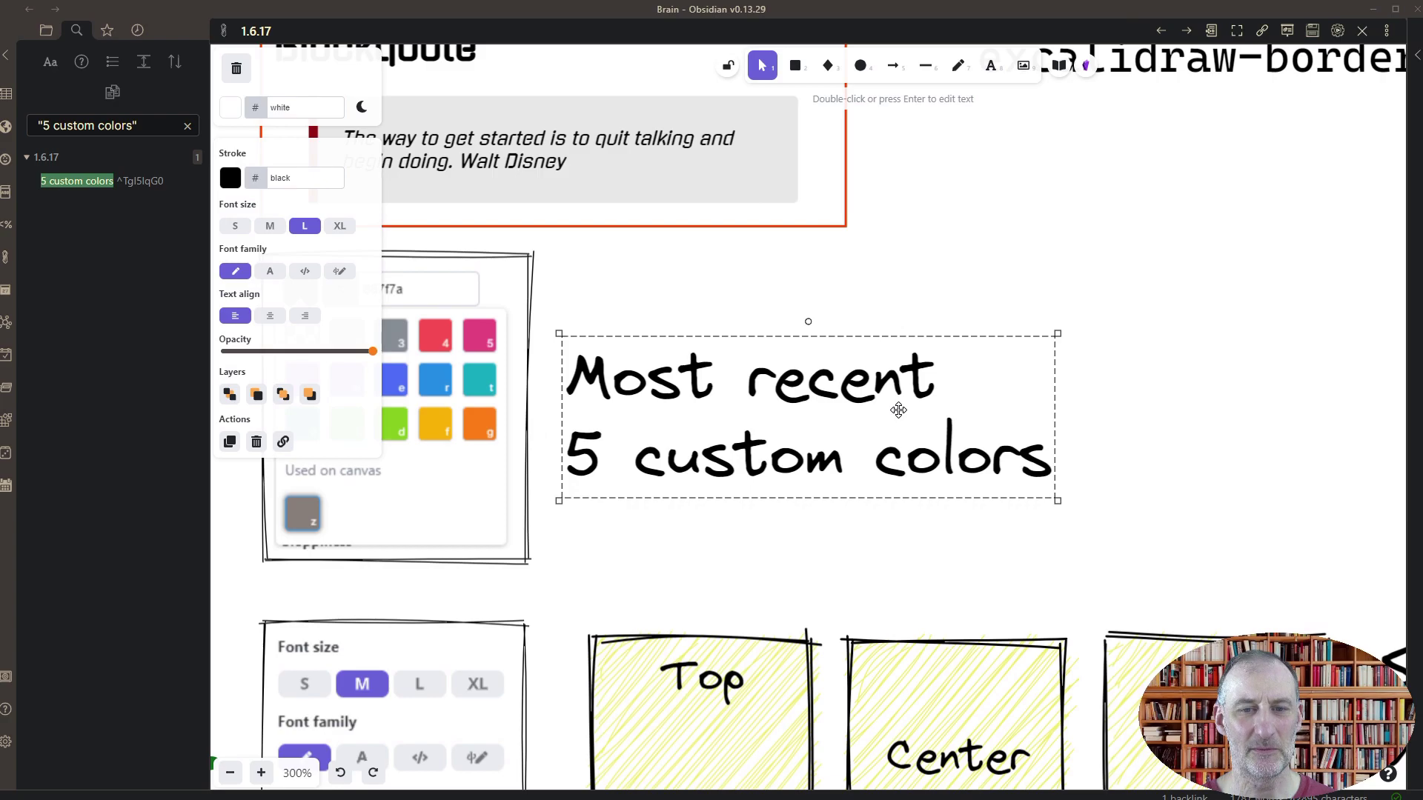
left_click(7, 56)
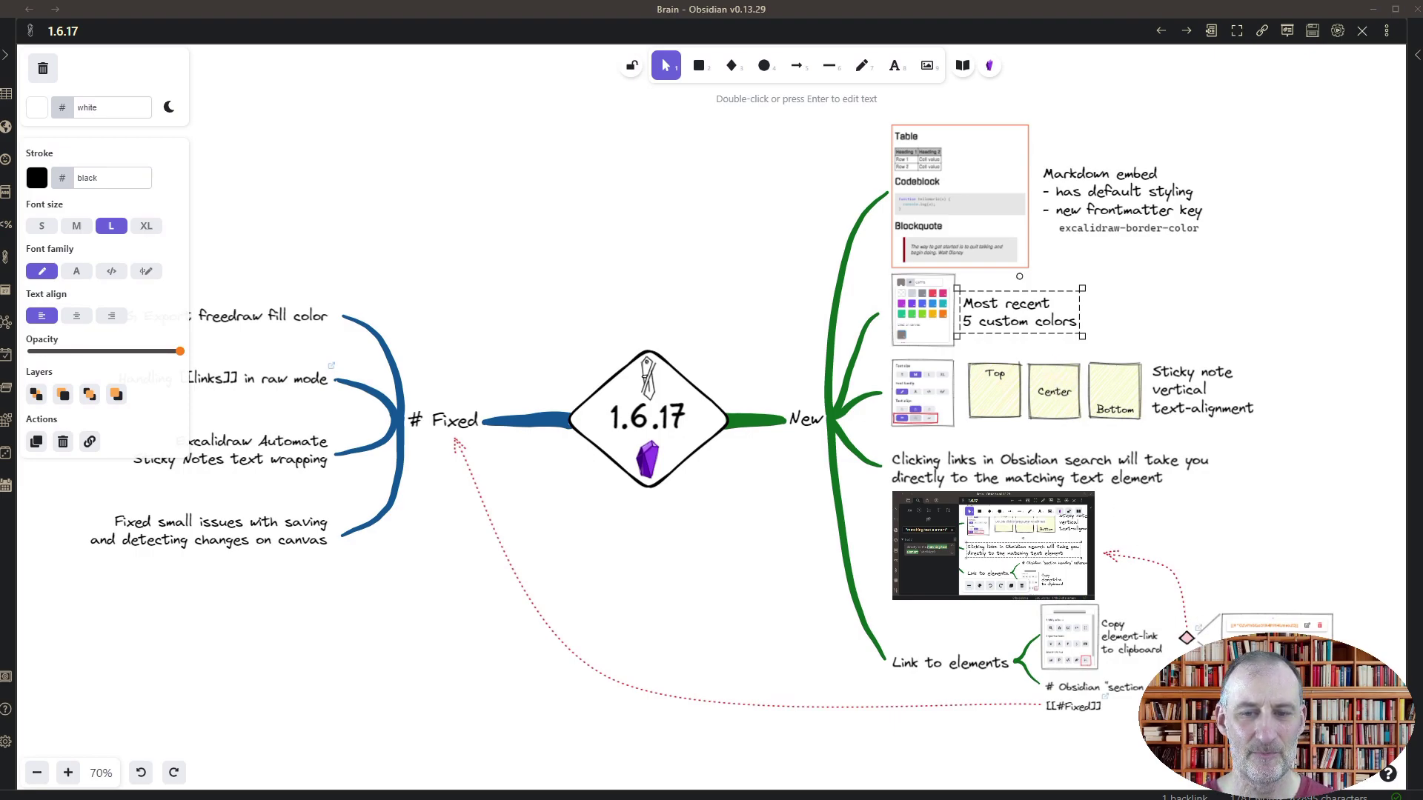
scroll(1117, 678, "up", 5)
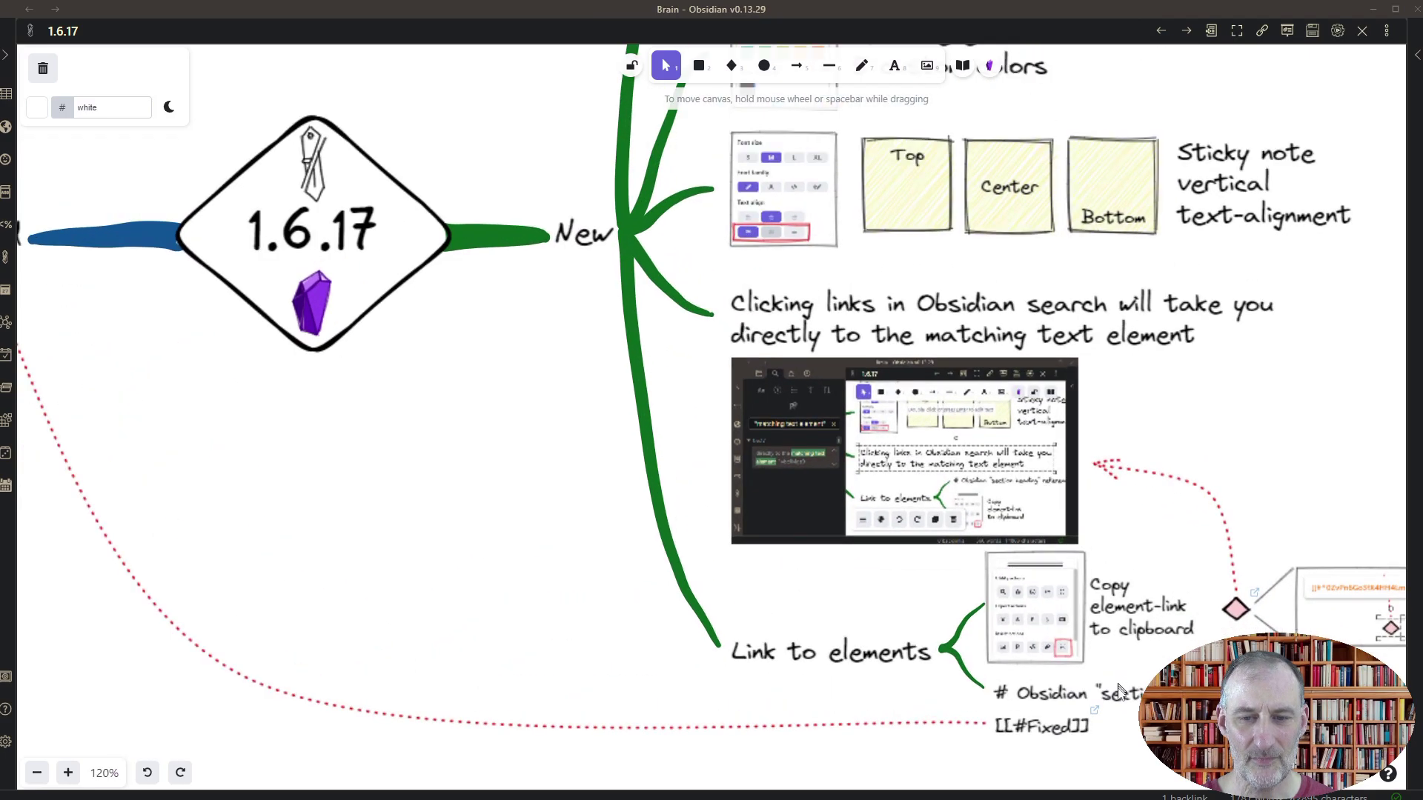
left_click(942, 766)
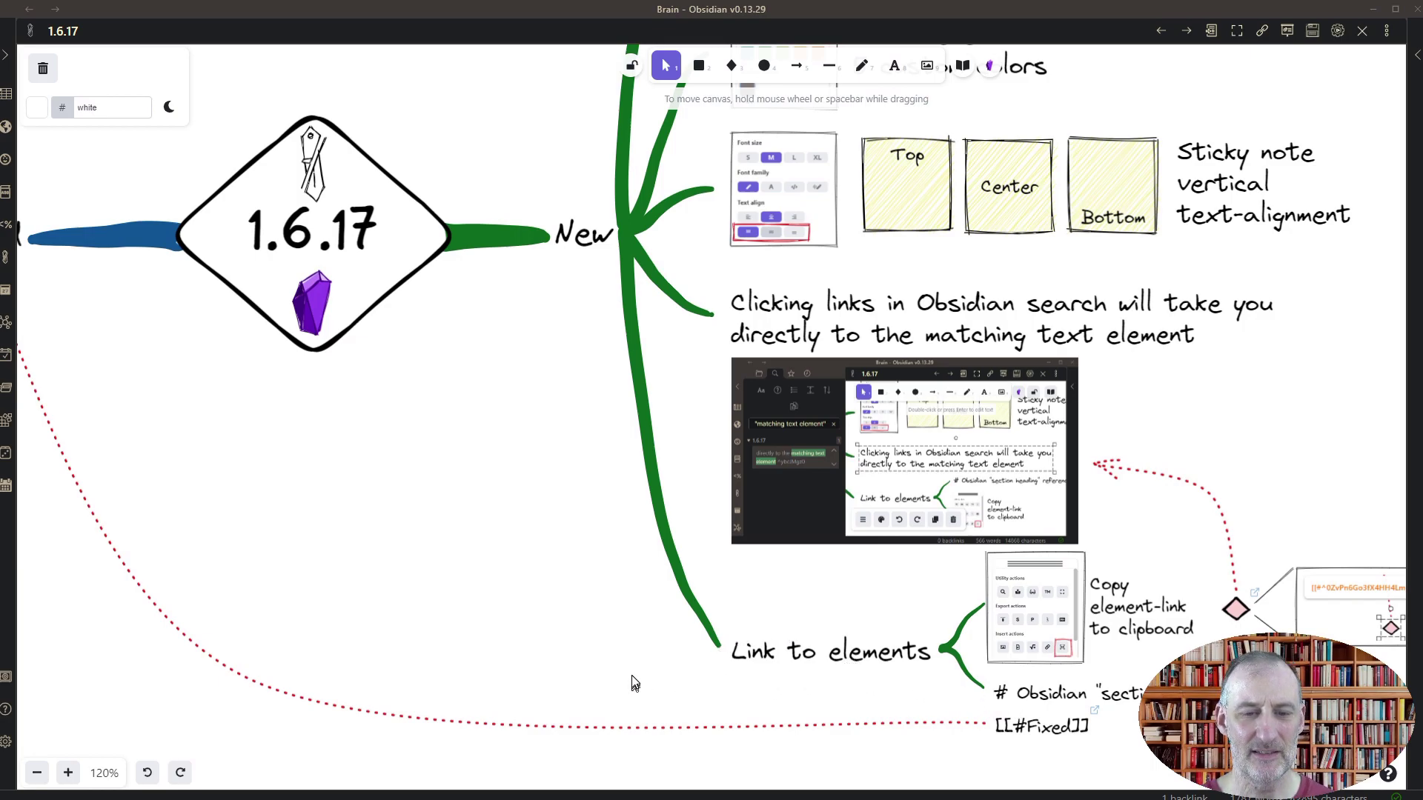
scroll(622, 667, "down", 3)
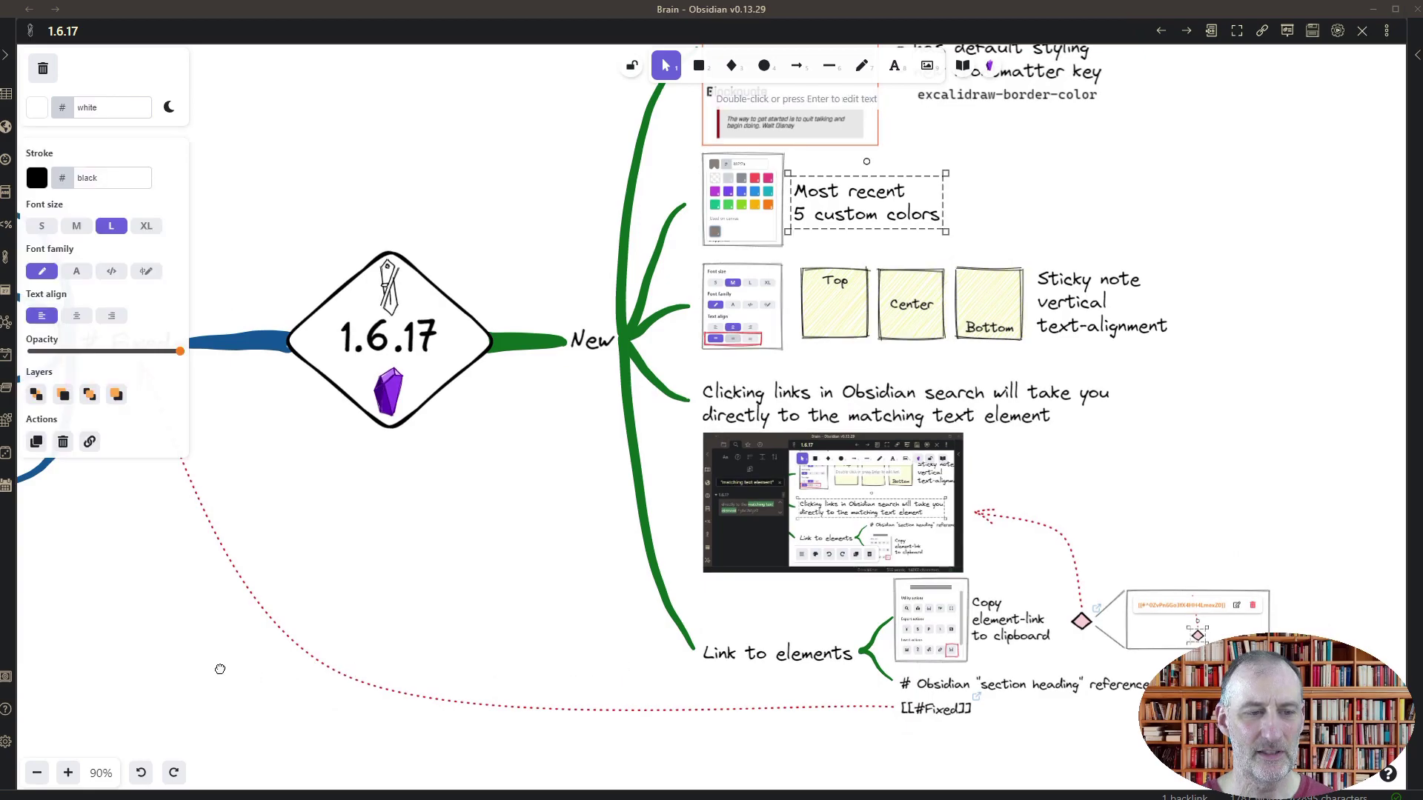
Pan to the Fixed branch and edit its heading, leaving it reading '# Fixed'
left_click_drag(217, 672, 403, 644)
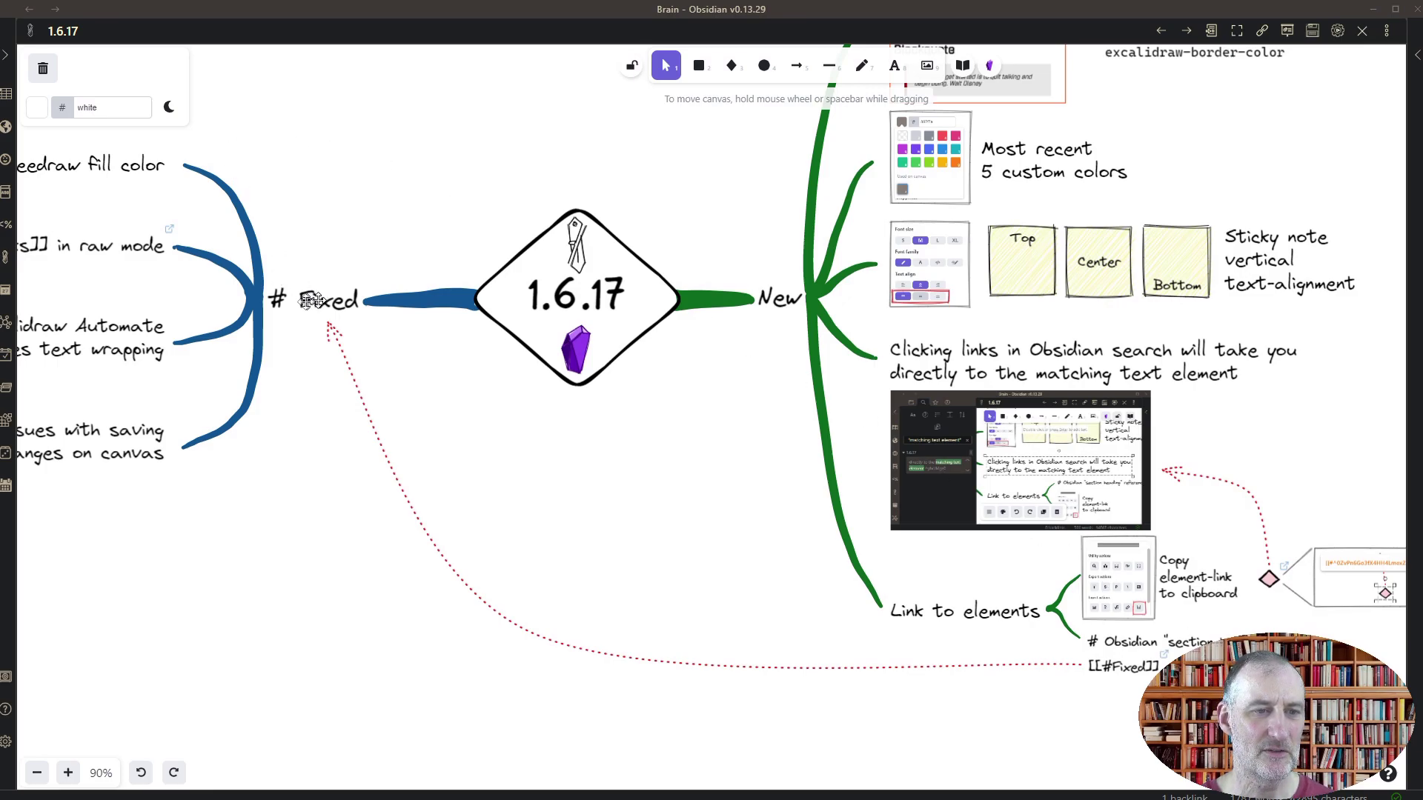
left_click(273, 305)
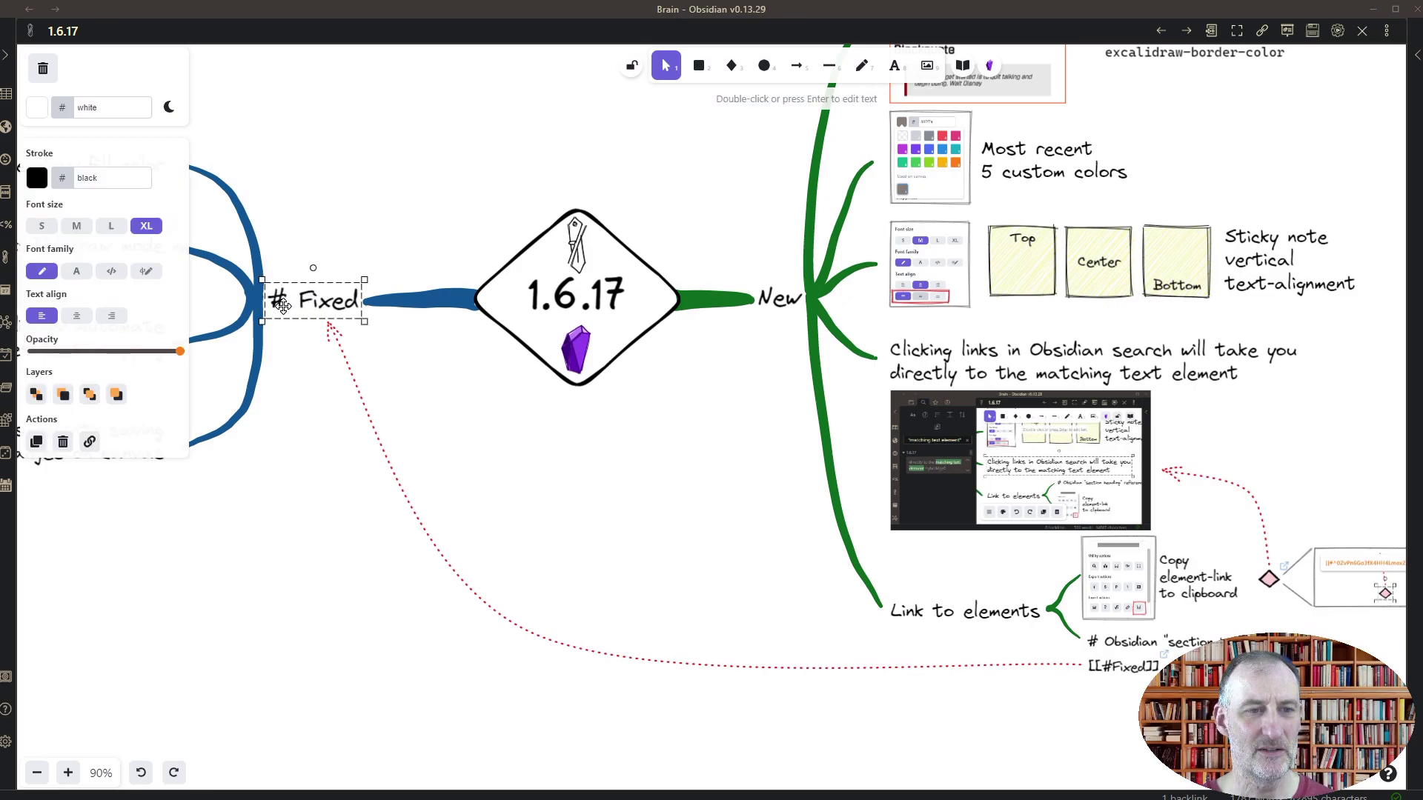
double_click(284, 311)
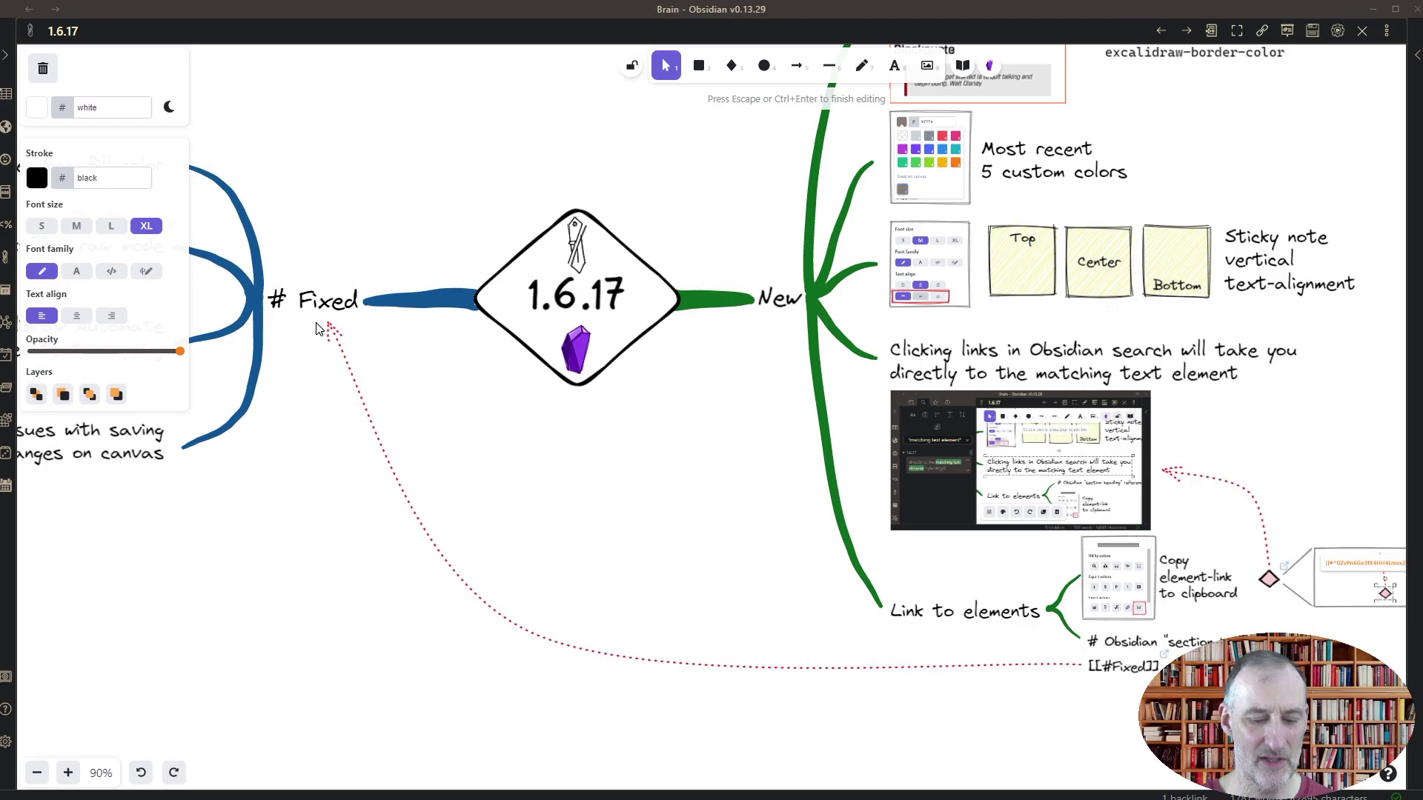
type("#")
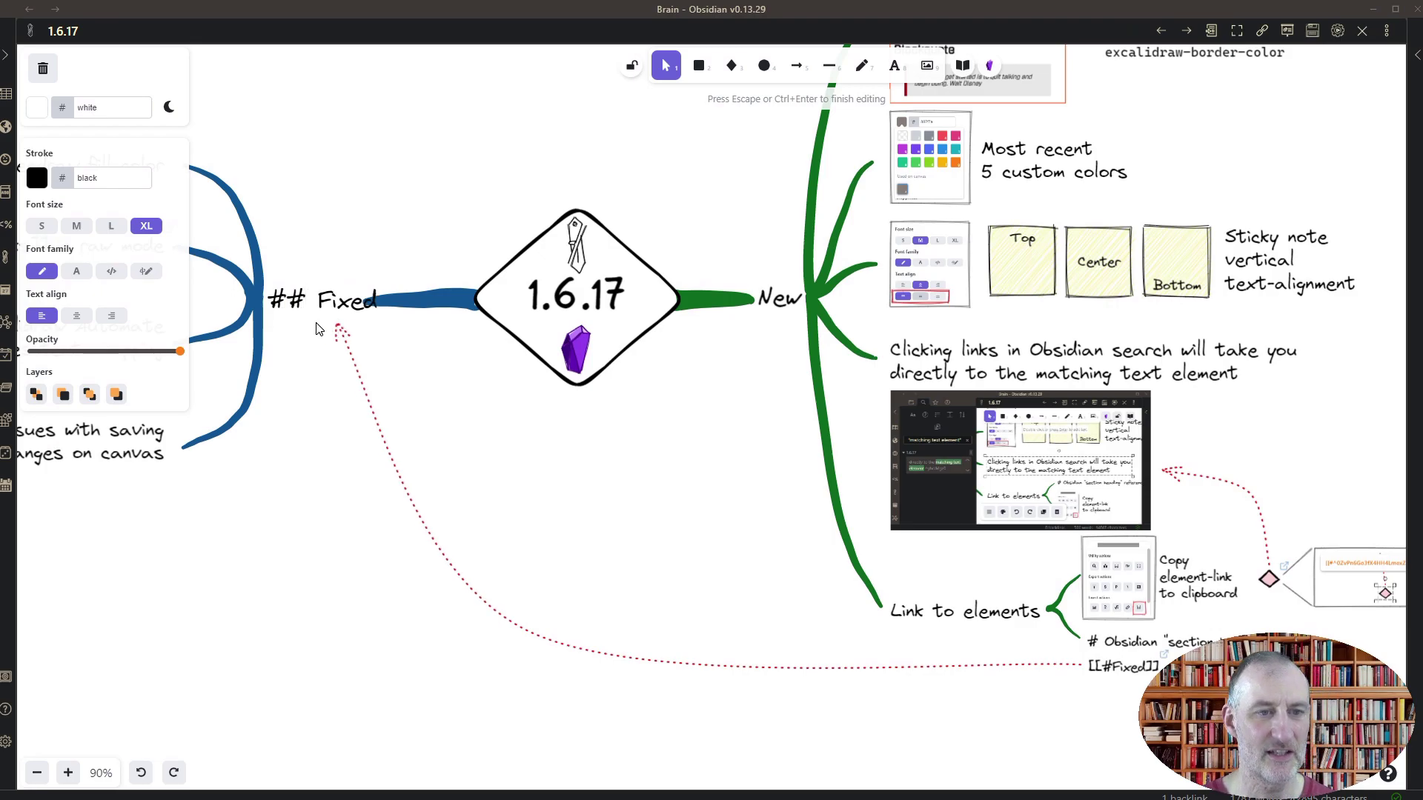
key("BackSpace")
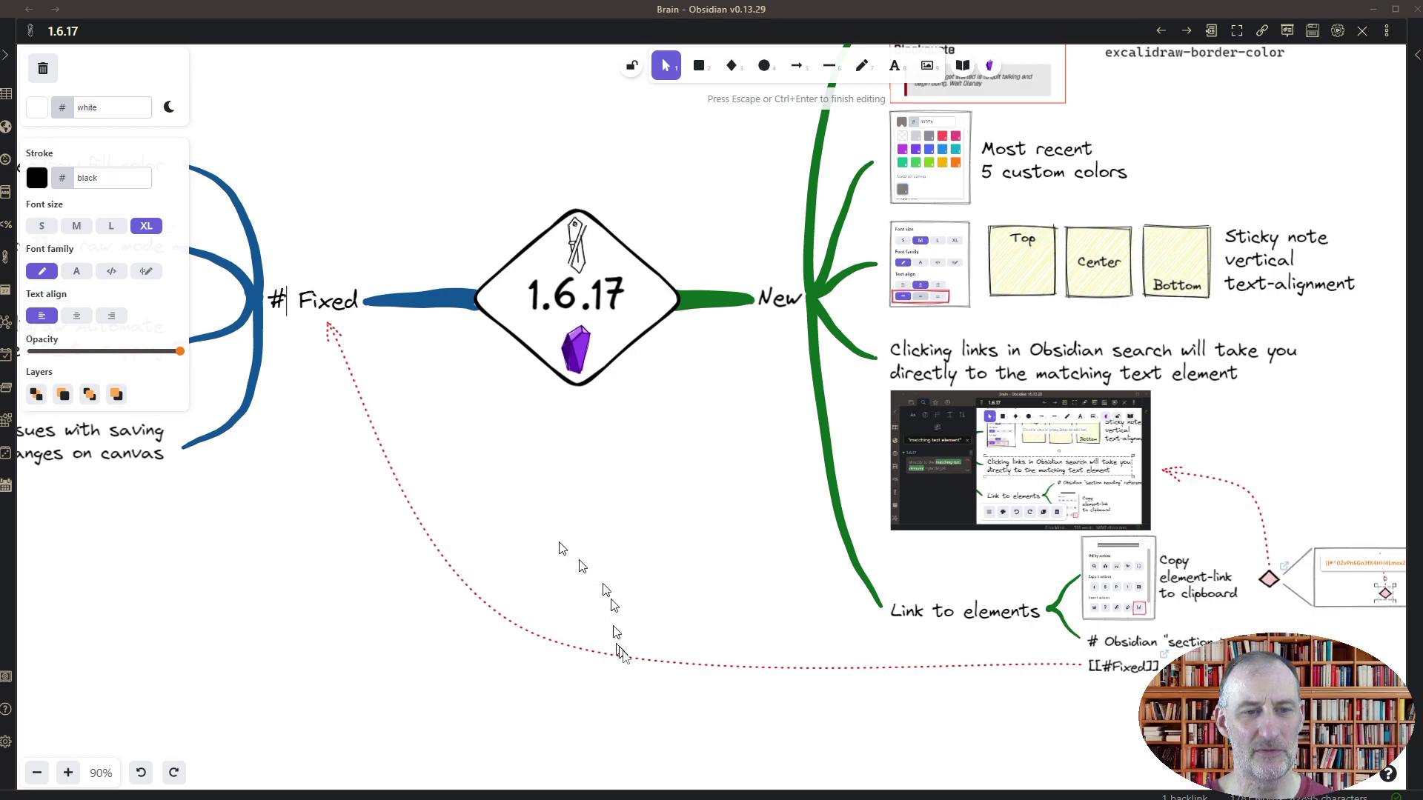
left_click(792, 720)
Follow the [[#Fixed]] link to the # Fixed heading and select it
left_click(1134, 673)
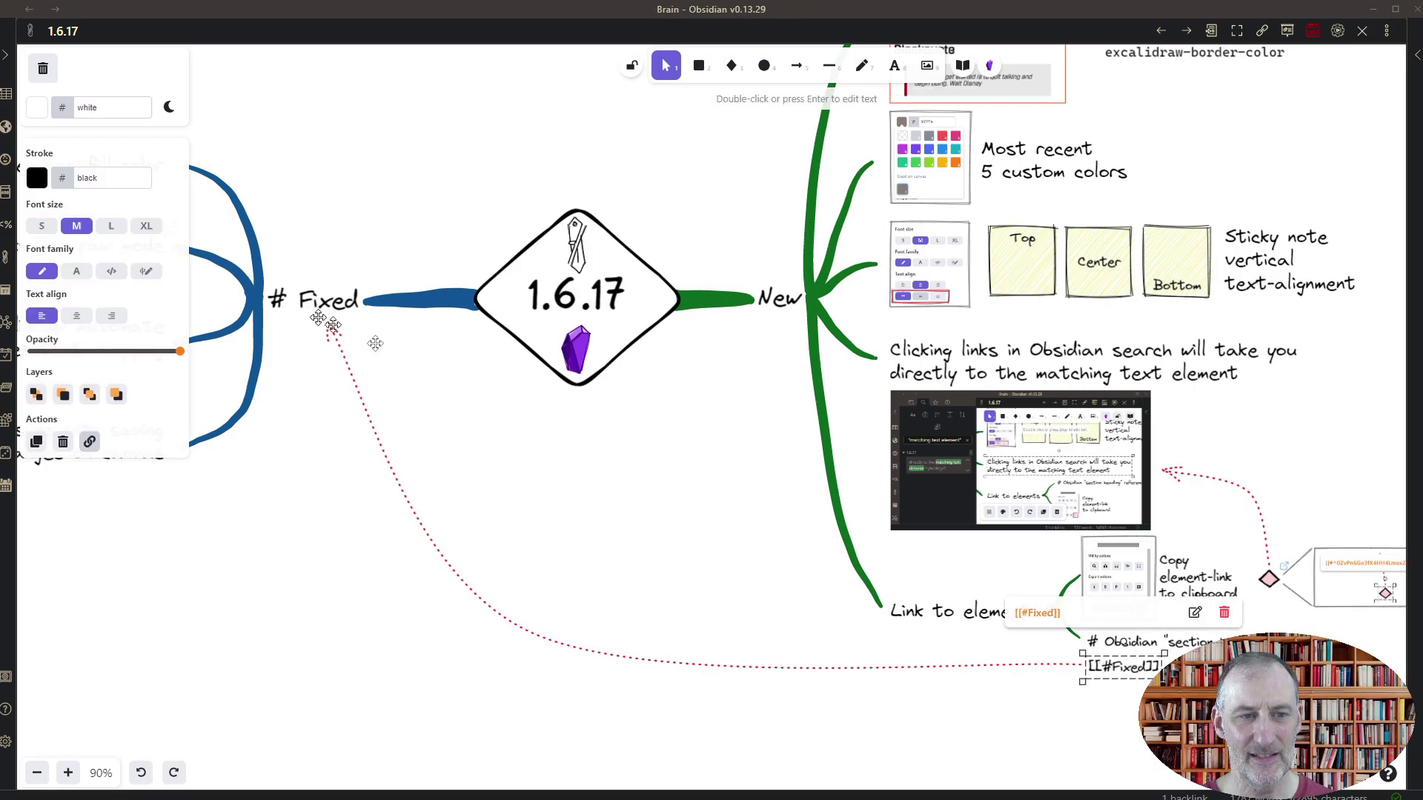
left_click(1111, 705)
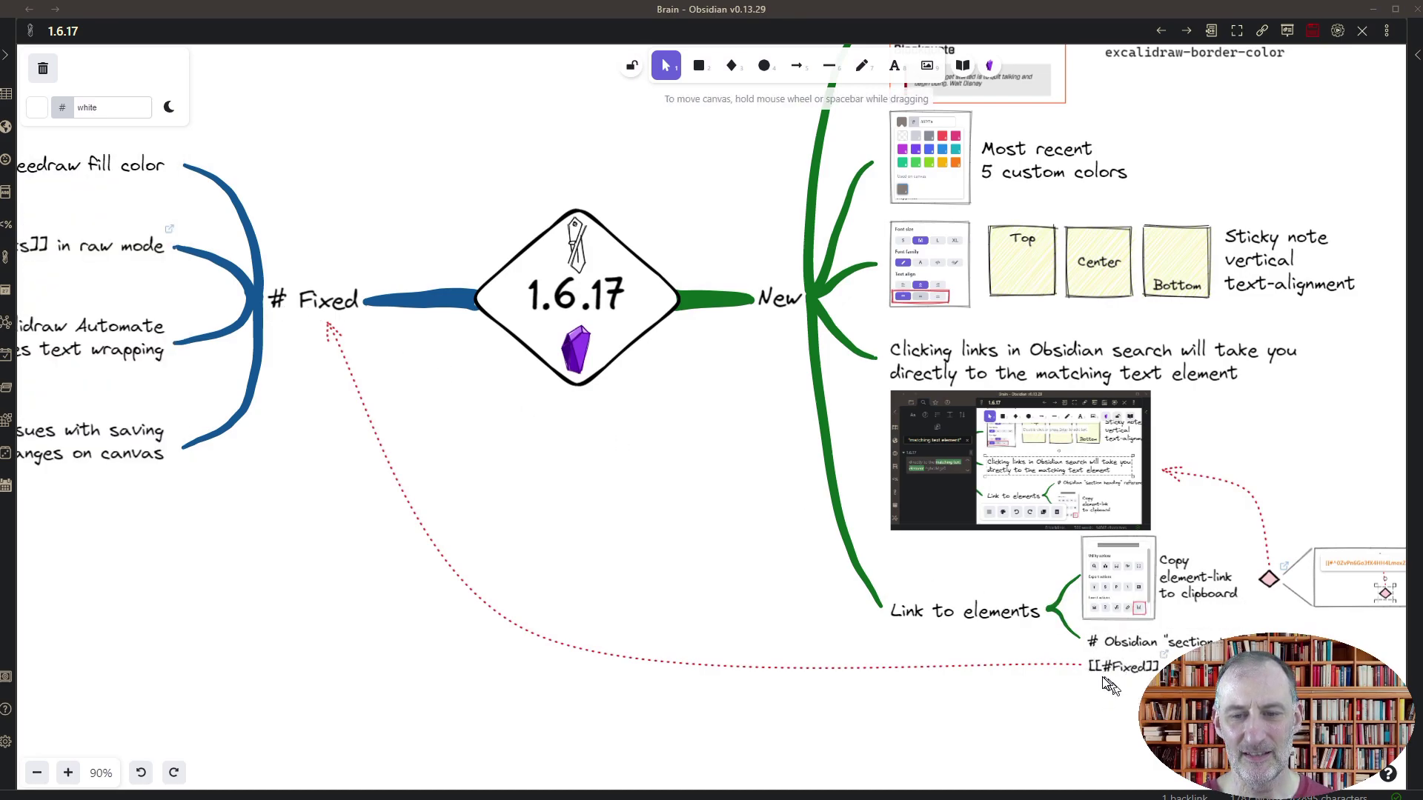
scroll(1153, 689, "up", 10)
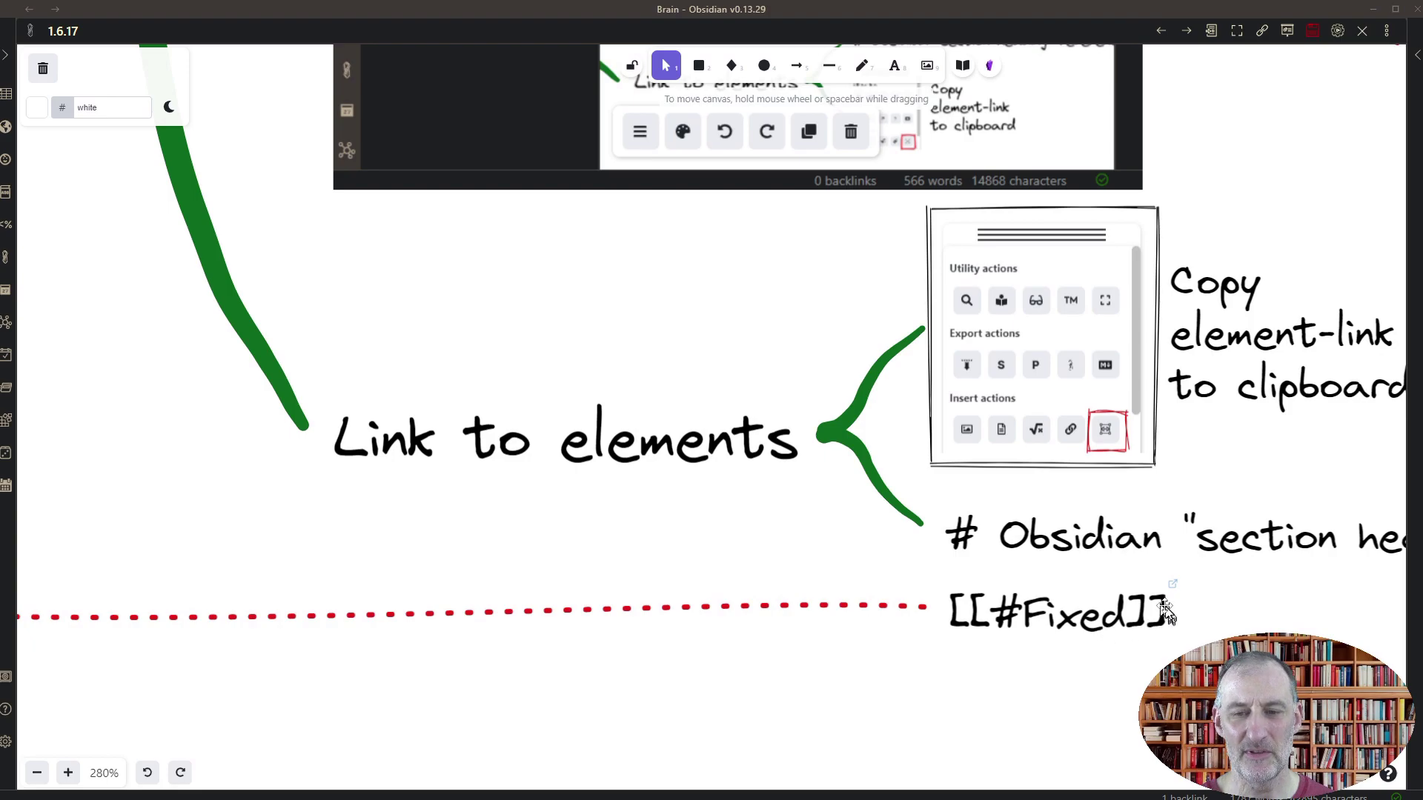
left_click(1174, 590)
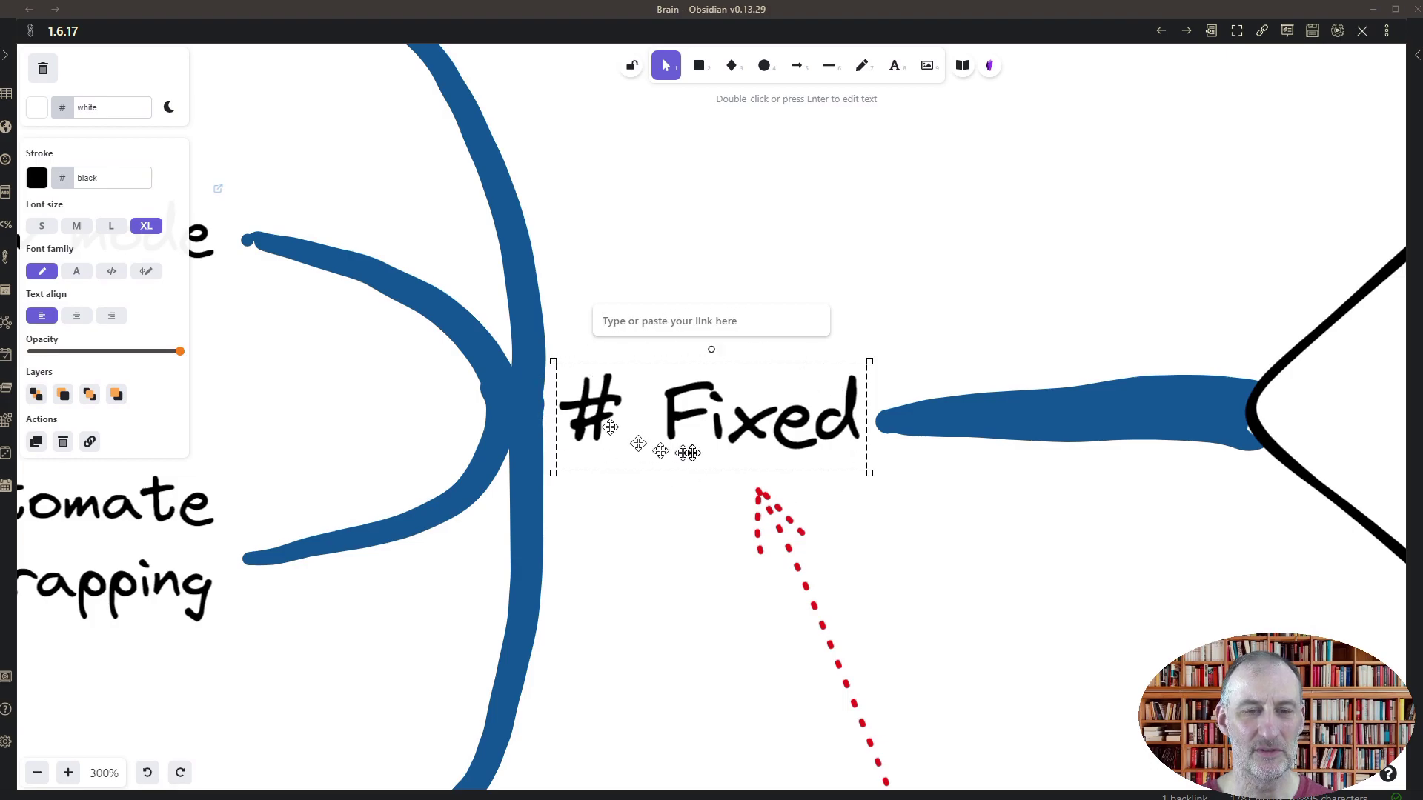
scroll(764, 452, "down", 10)
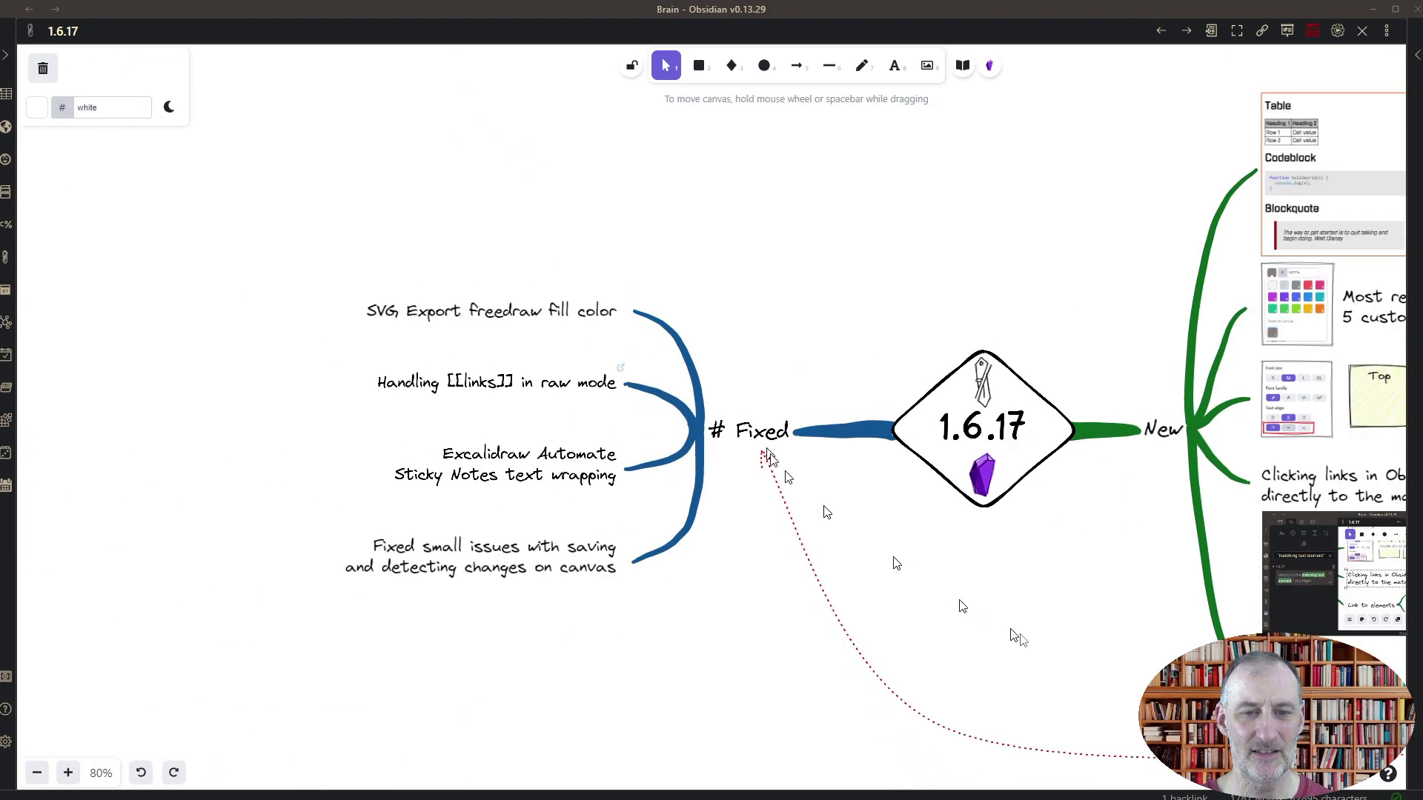
left_click(767, 454)
Pan to the New branch, zoom in, and follow the pink diamond's link to its target element
left_click(1130, 735)
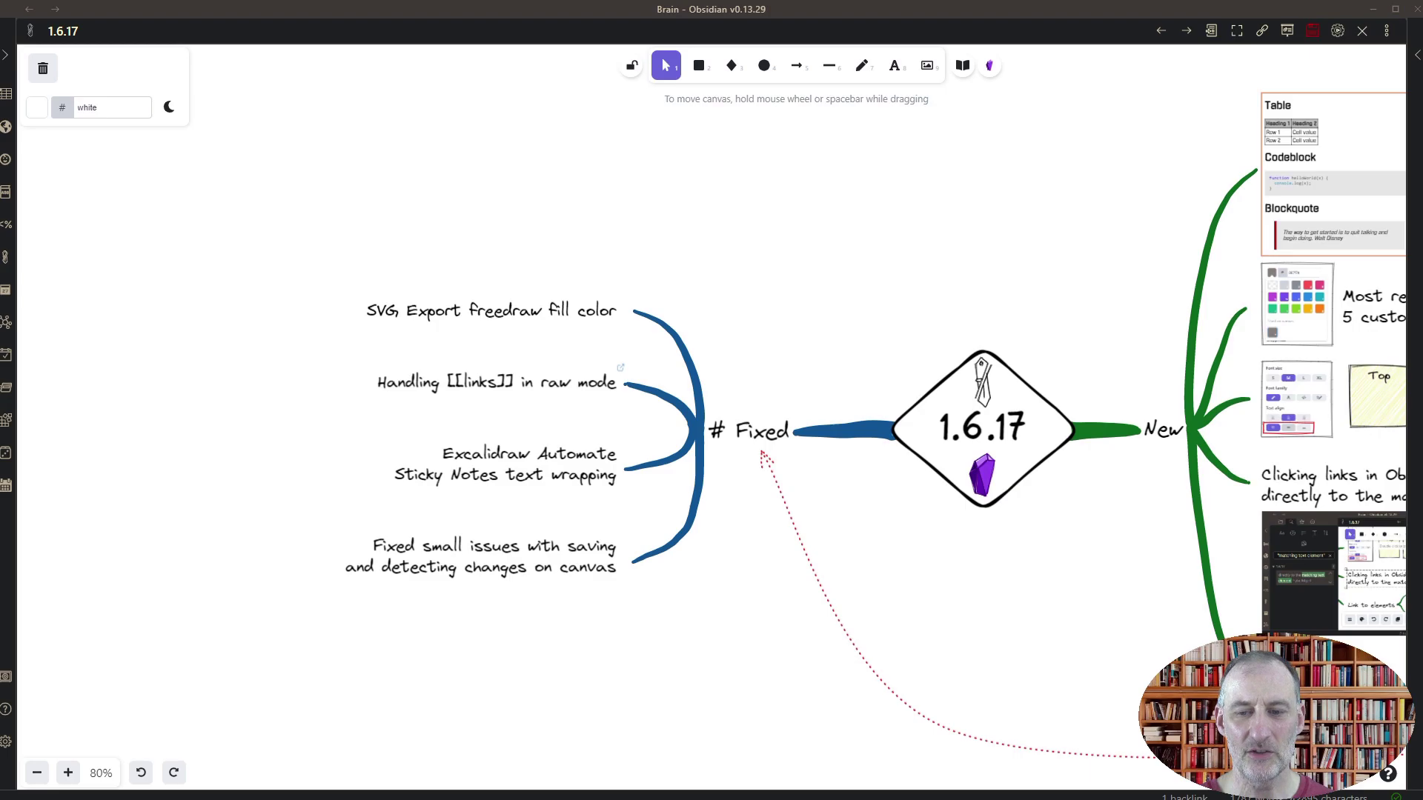
left_click_drag(1215, 733, 378, 548)
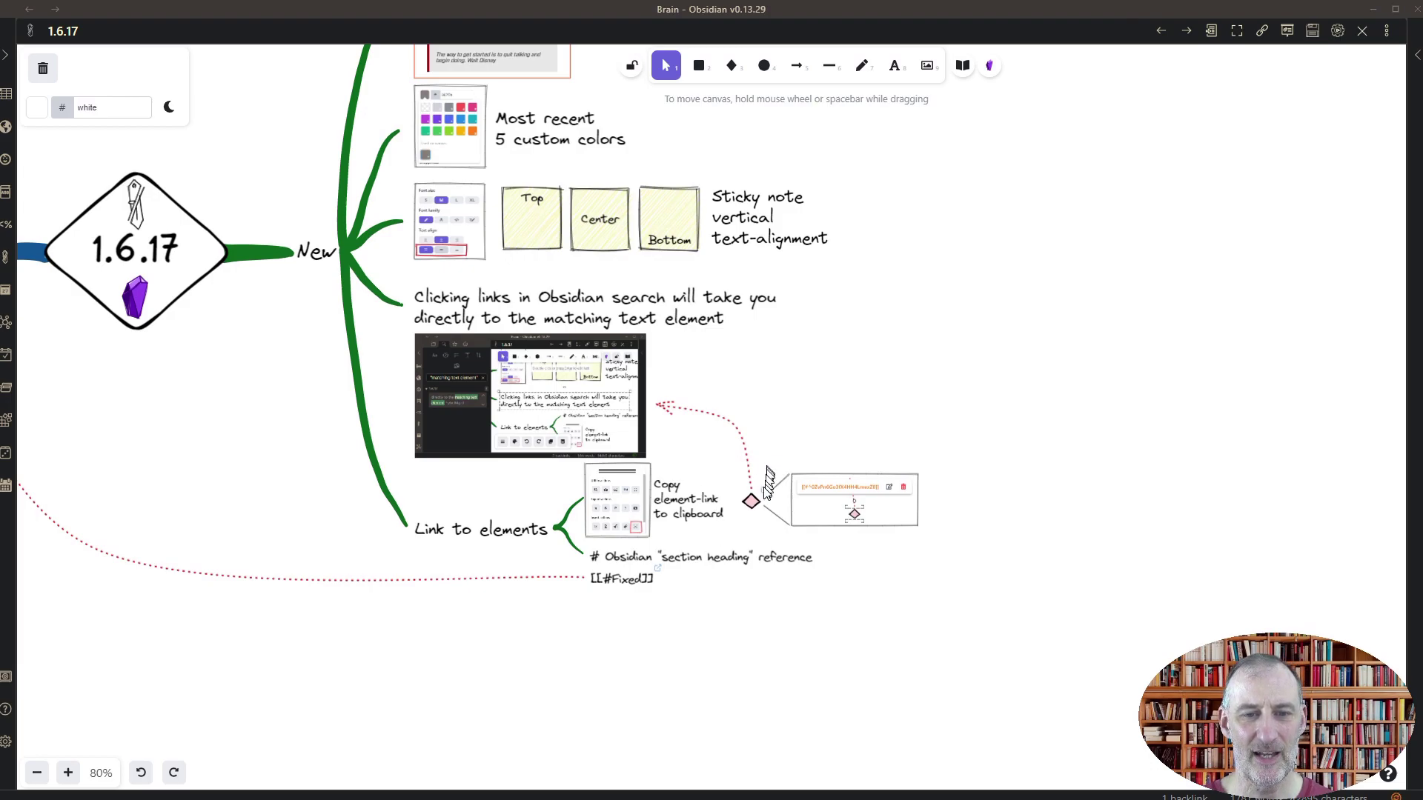
scroll(751, 498, "up", 5)
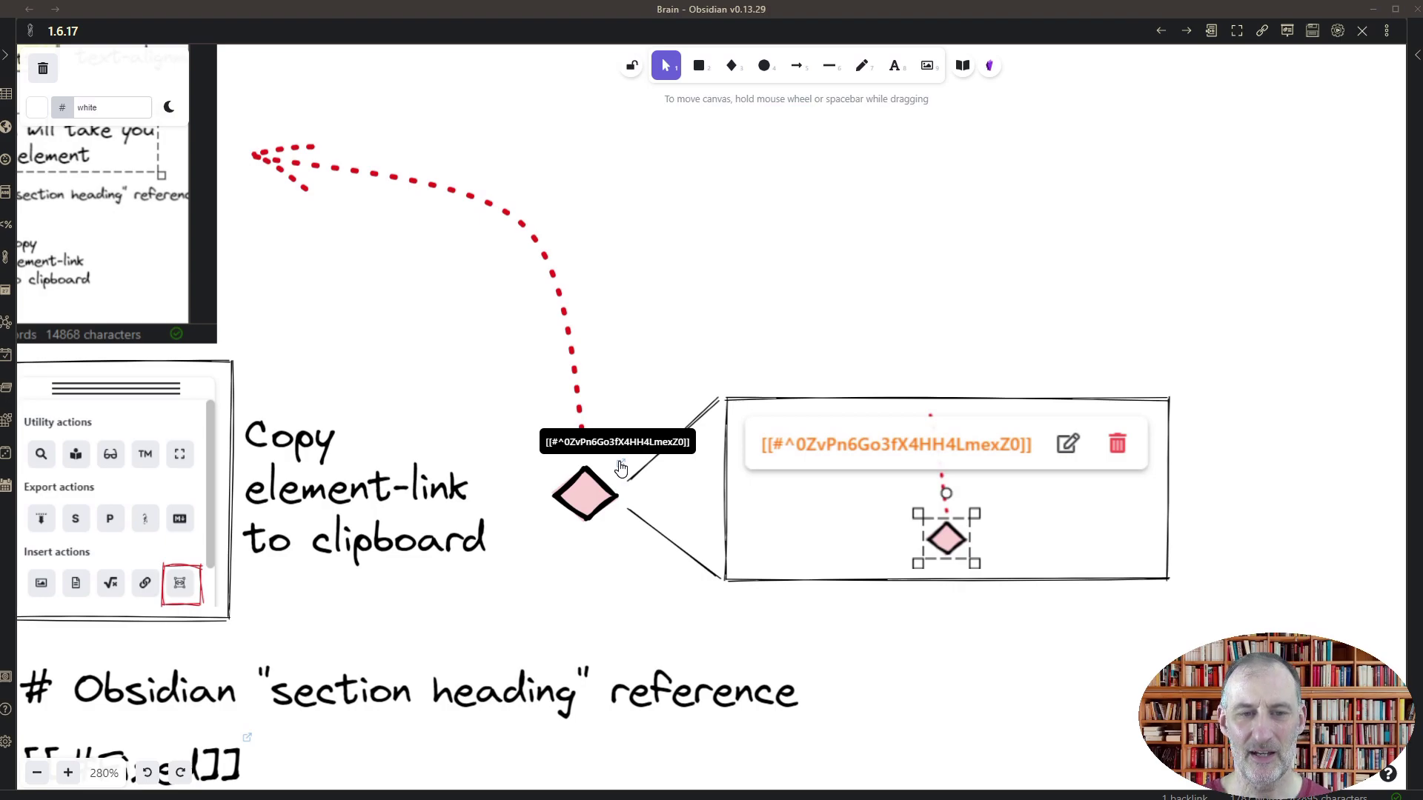
left_click(621, 468)
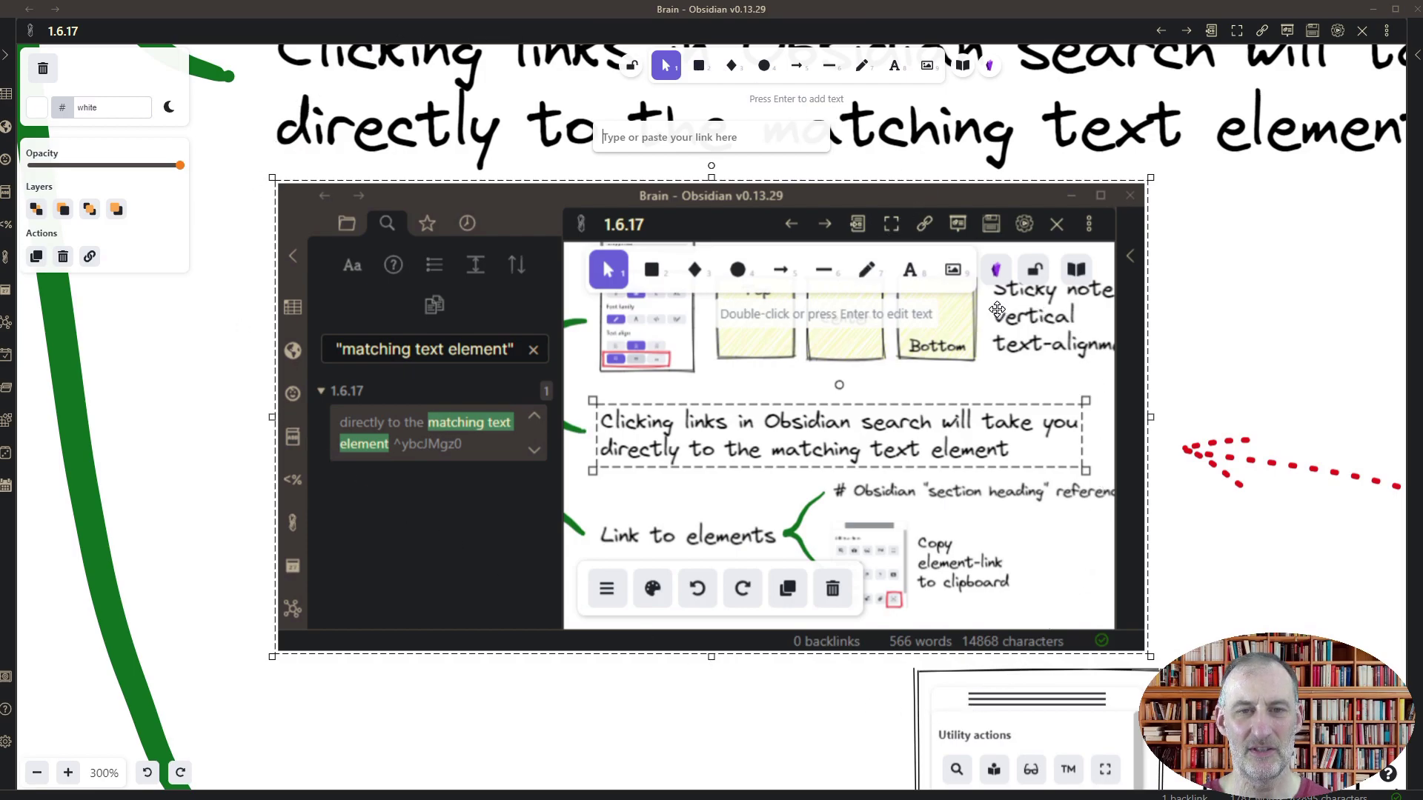
Zoom back out, select the search screenshot image, and open the plugin's action tools
key("Escape")
scroll(1153, 539, "down", 10)
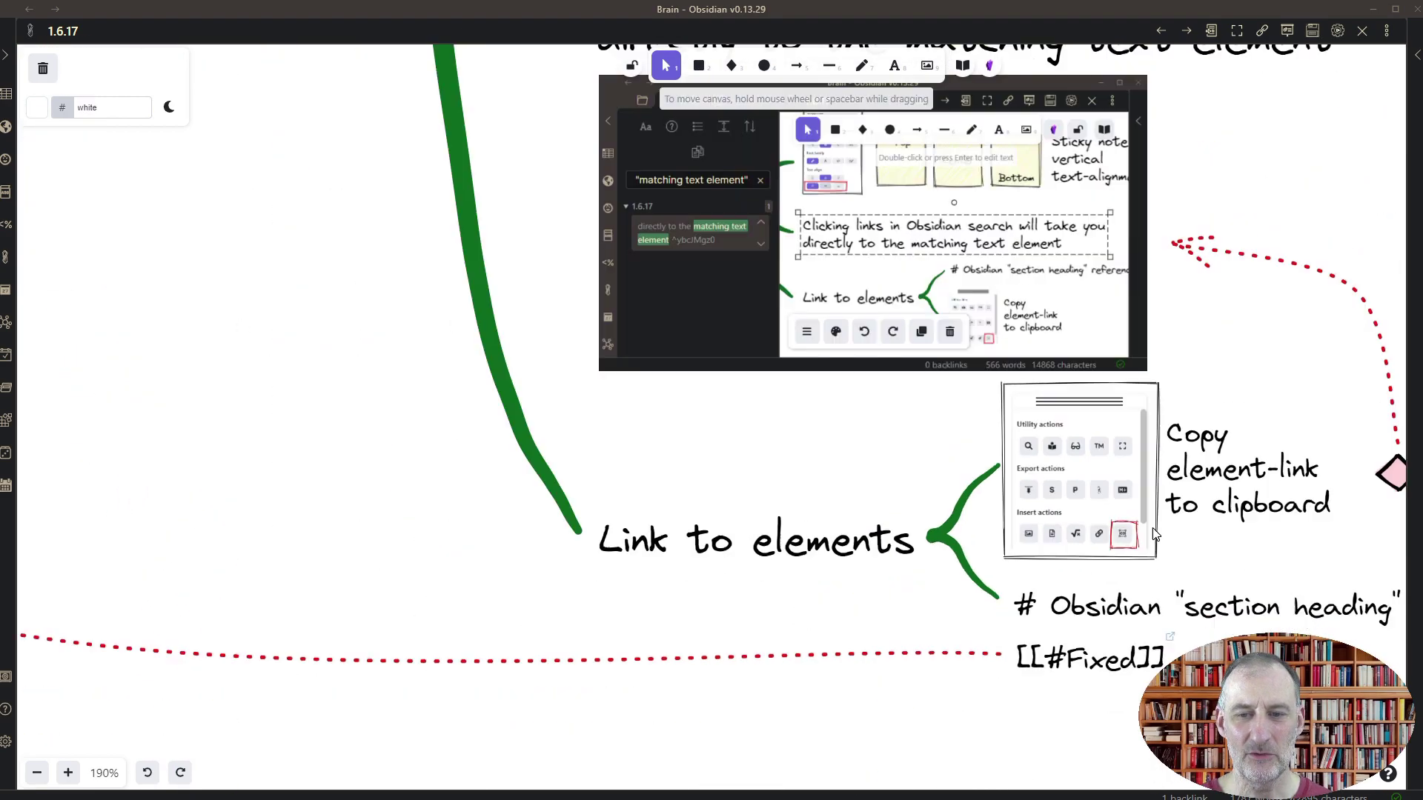
left_click(1111, 415)
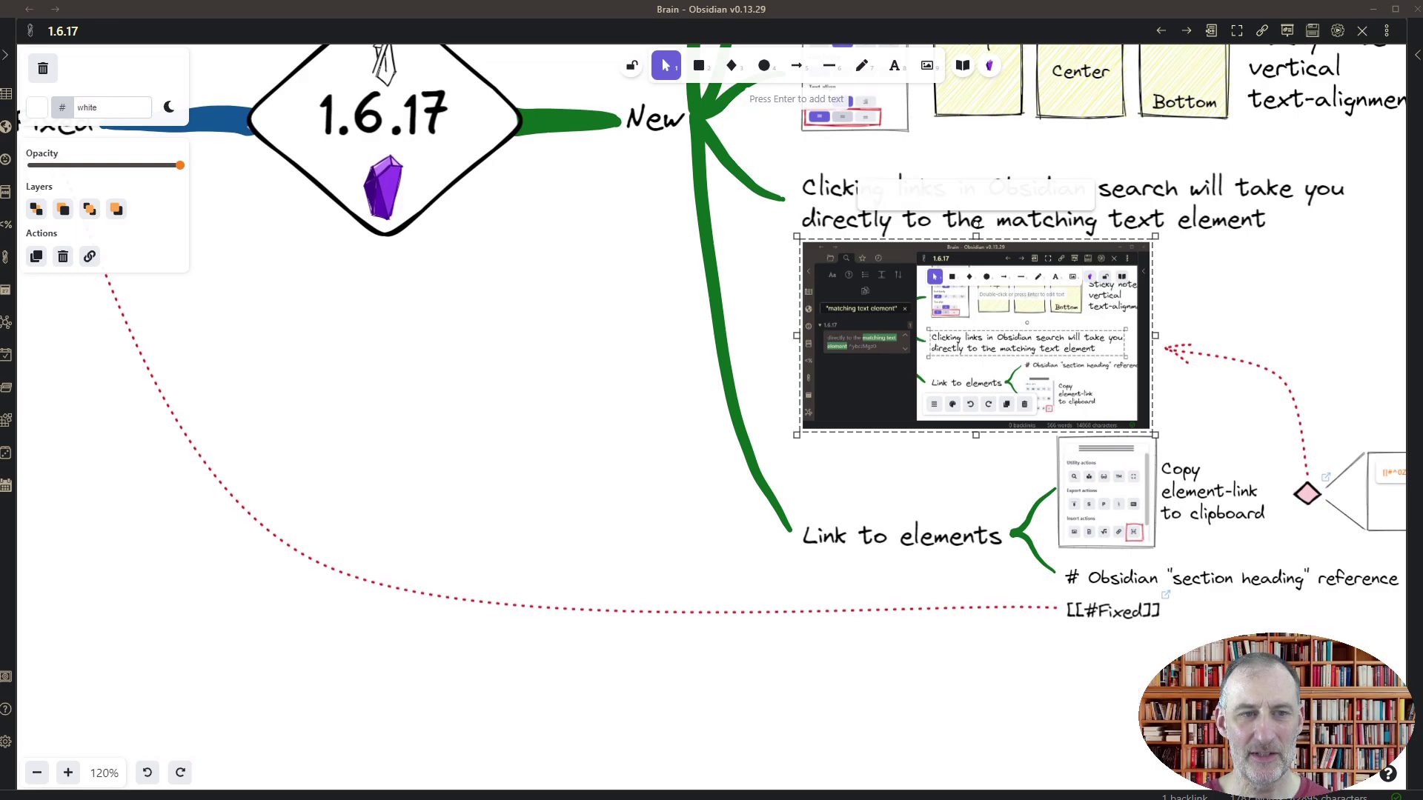
left_click(989, 65)
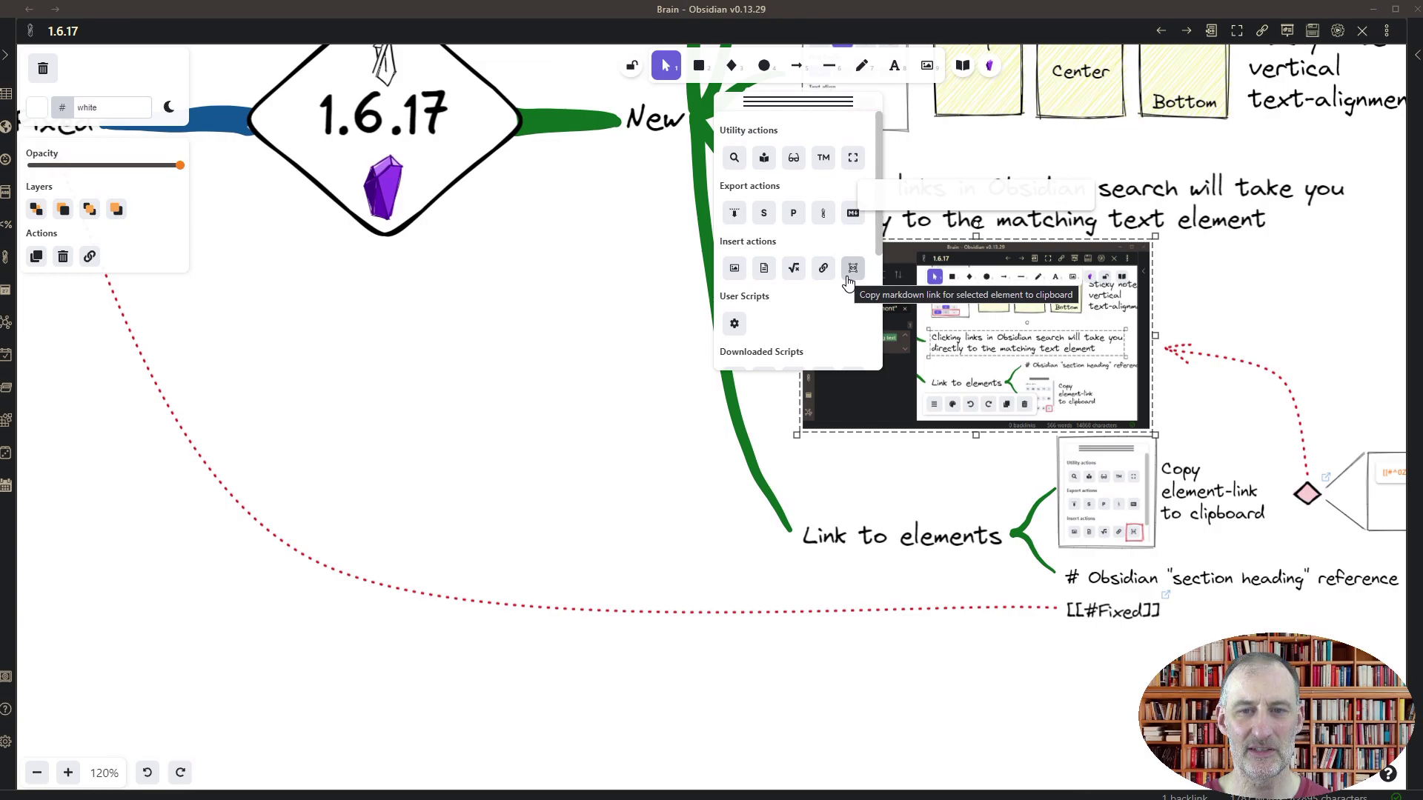
Draw a yellow rectangle below the 1.6.17 diamond and copy its element link aliased 'Rectangle'
left_click(699, 65)
left_click_drag(335, 288, 524, 453)
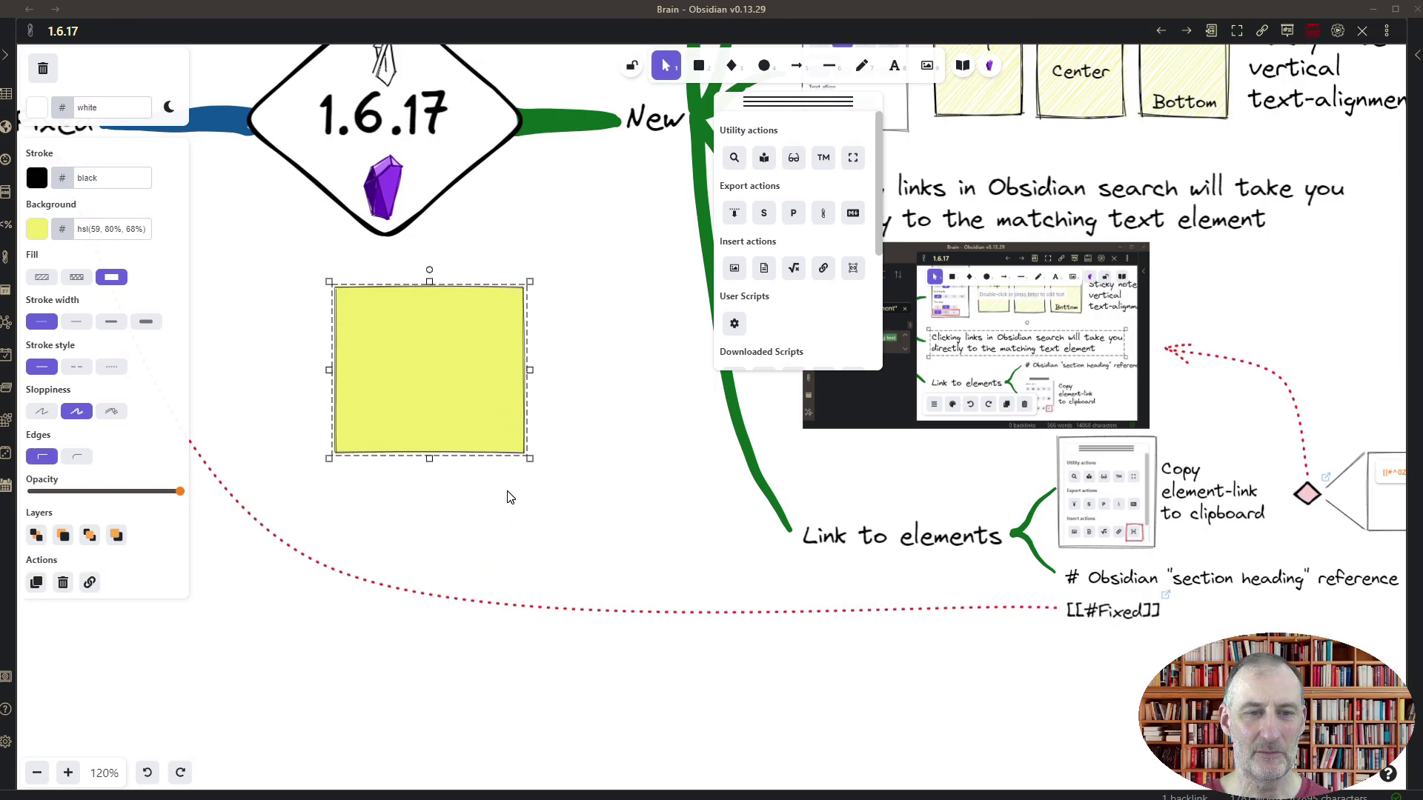
left_click(853, 270)
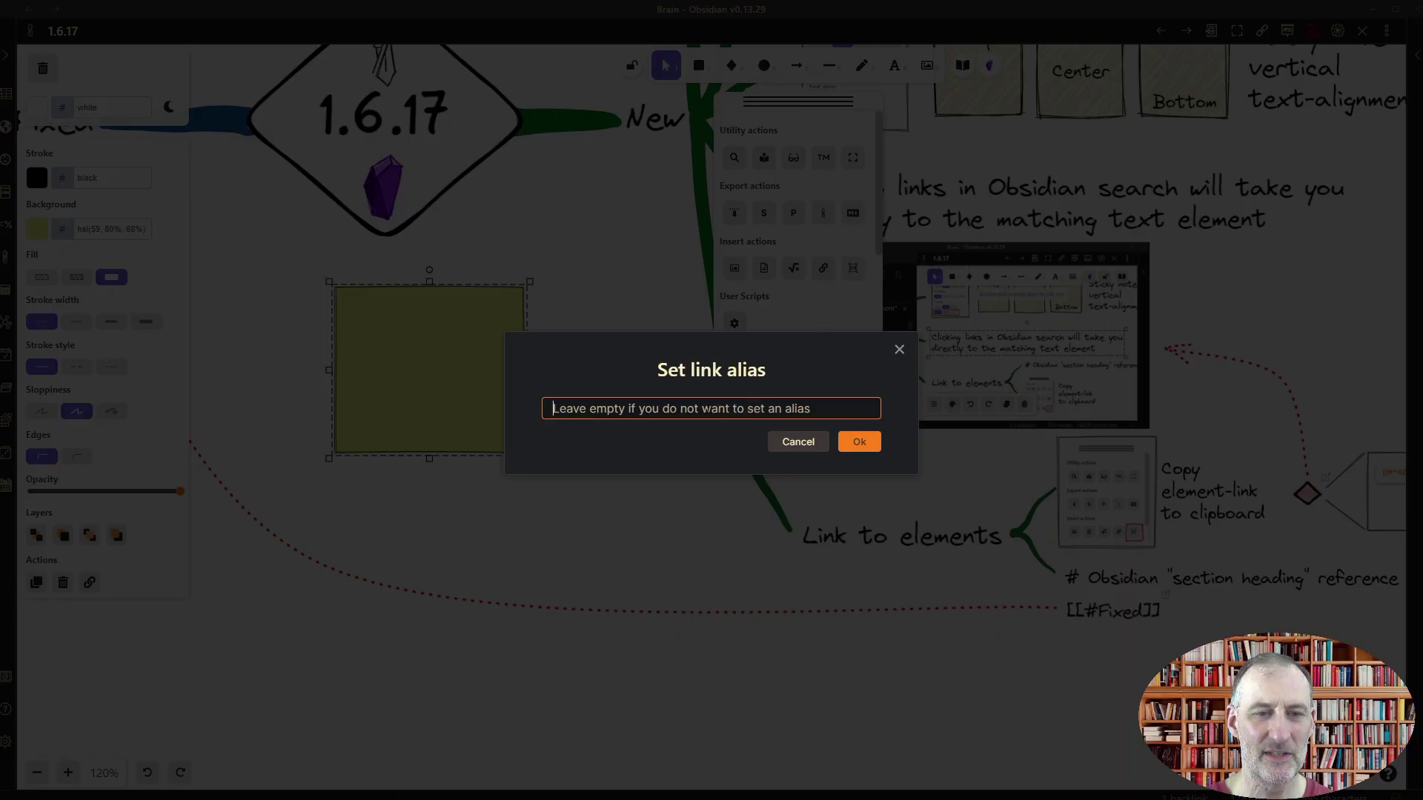
type("R")
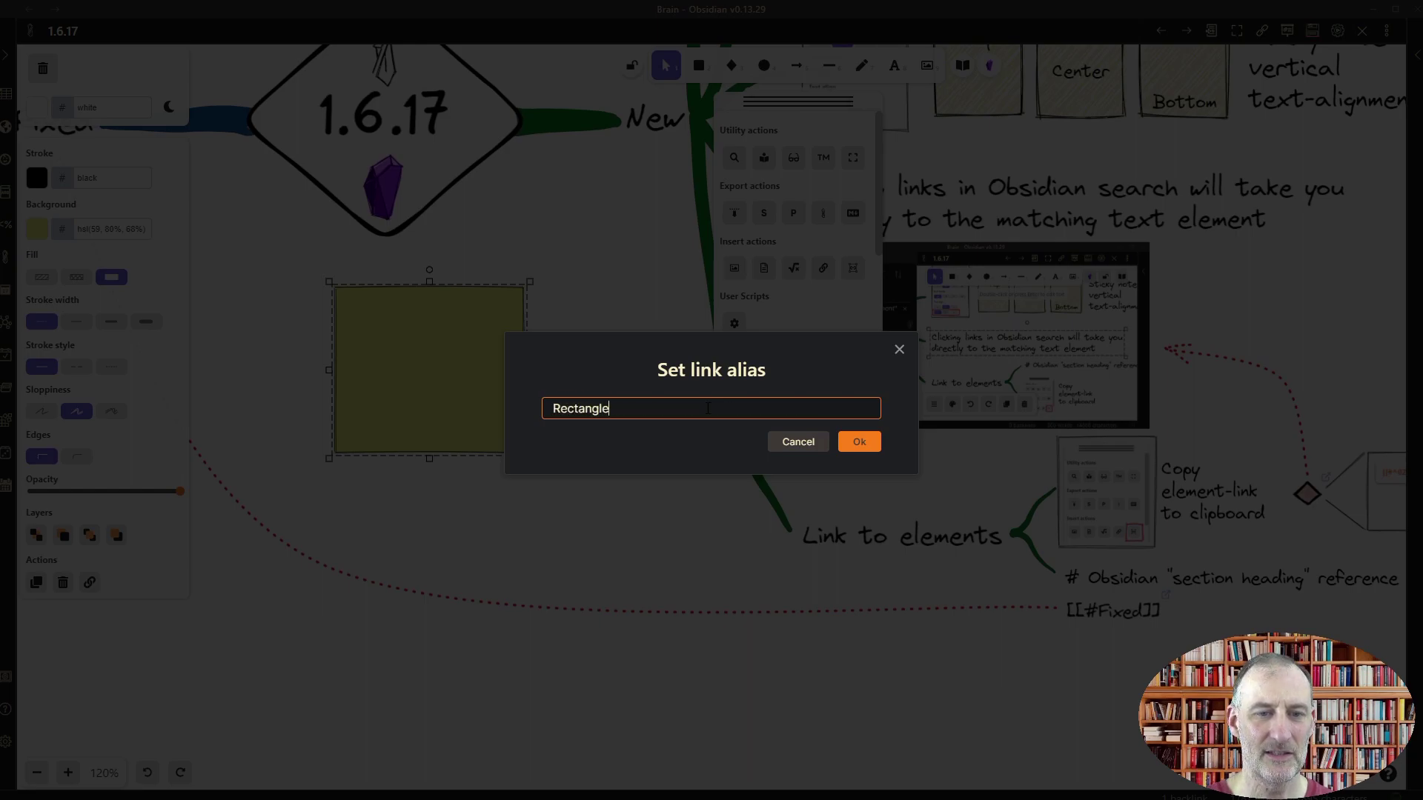
type("ectangle")
key("Return")
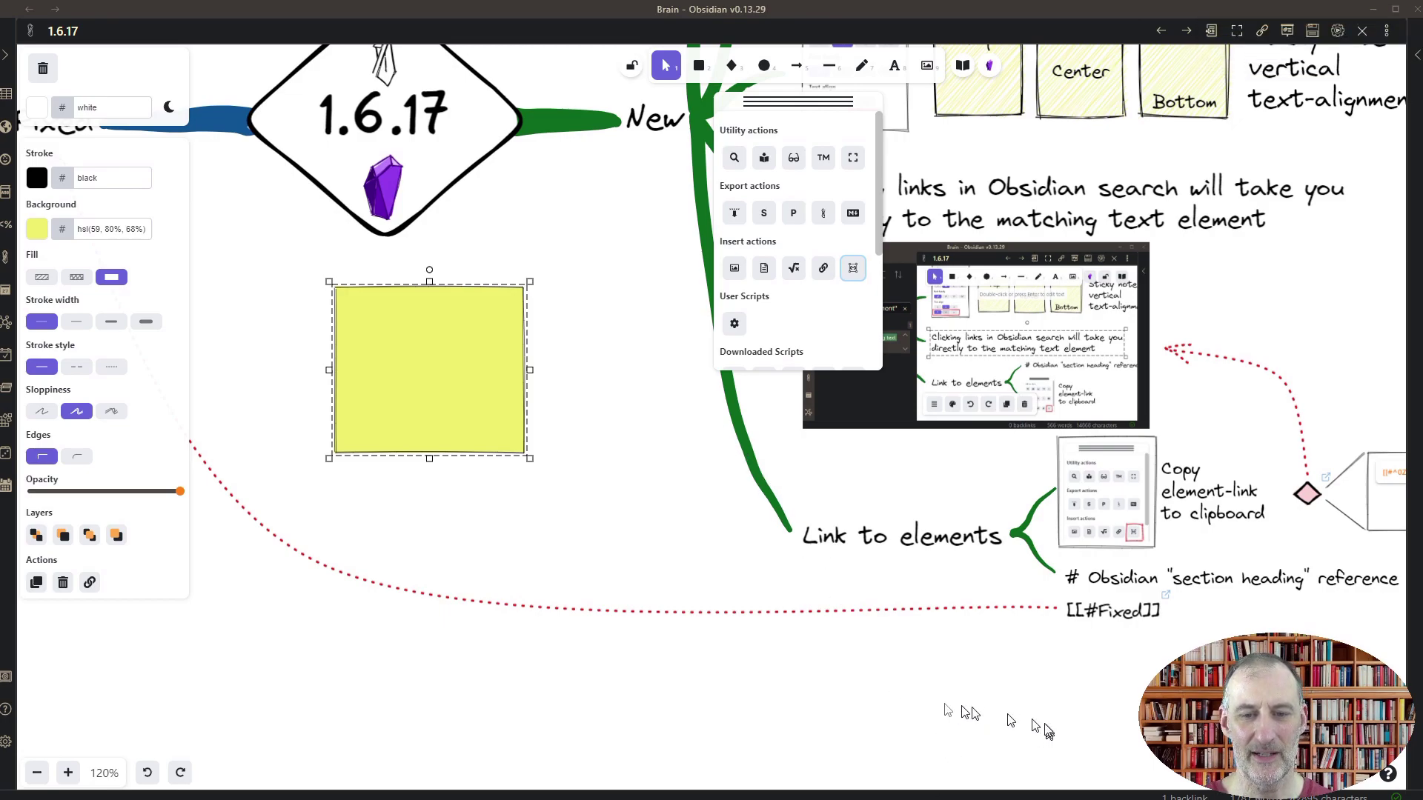
Paste the copied Rectangle link as a text element on empty canvas below the map
left_click(924, 707)
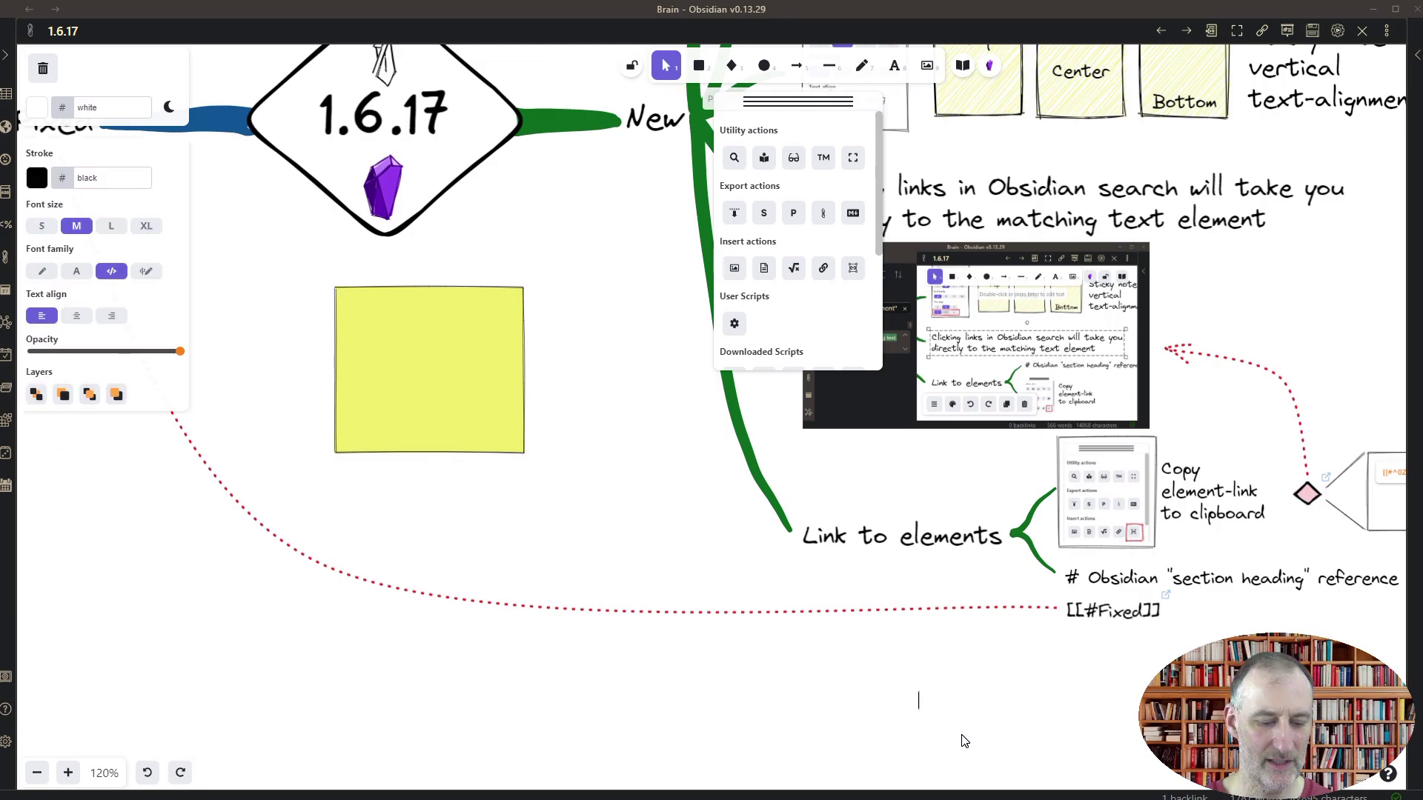
key("ctrl+v")
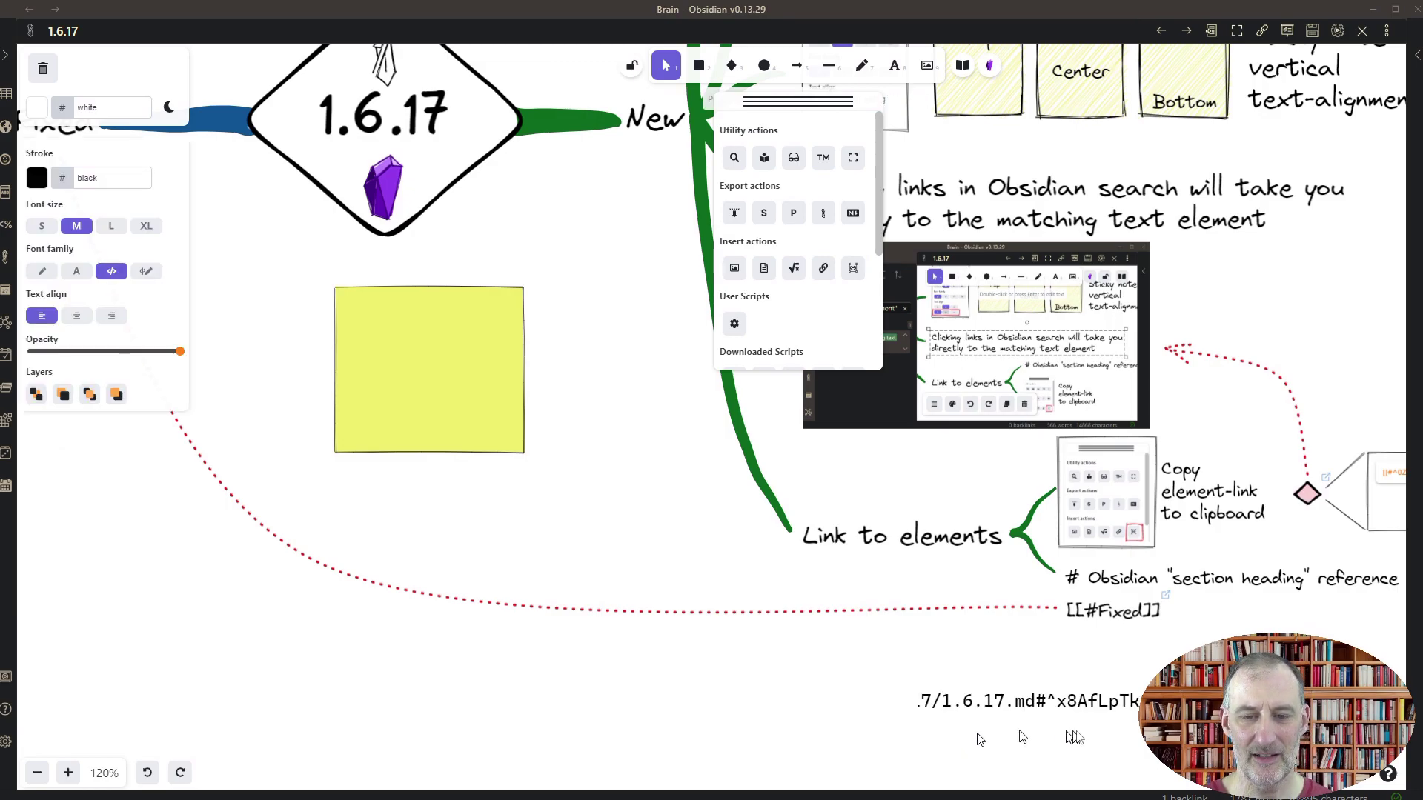
key("Escape")
double_click(1026, 700)
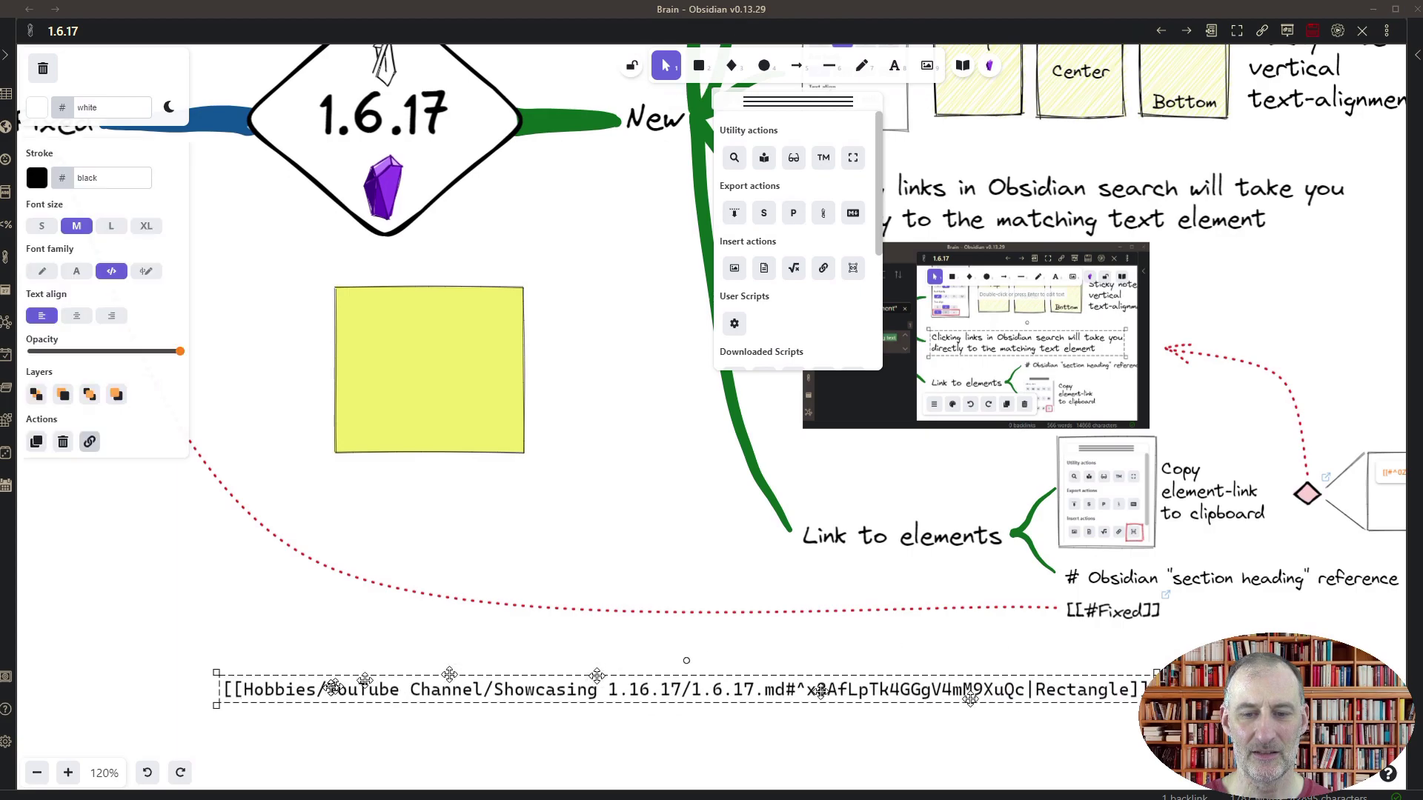
key("End")
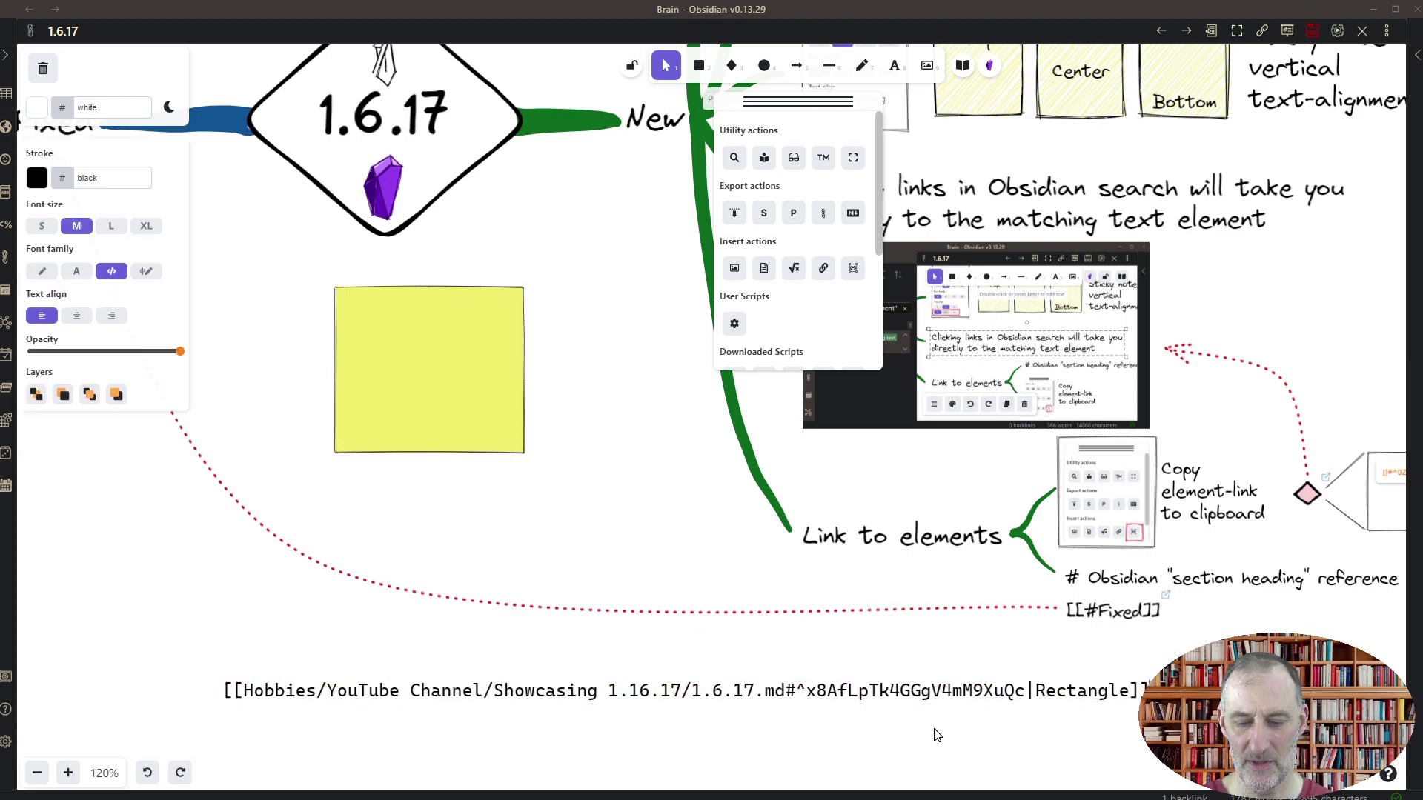
left_click(919, 659)
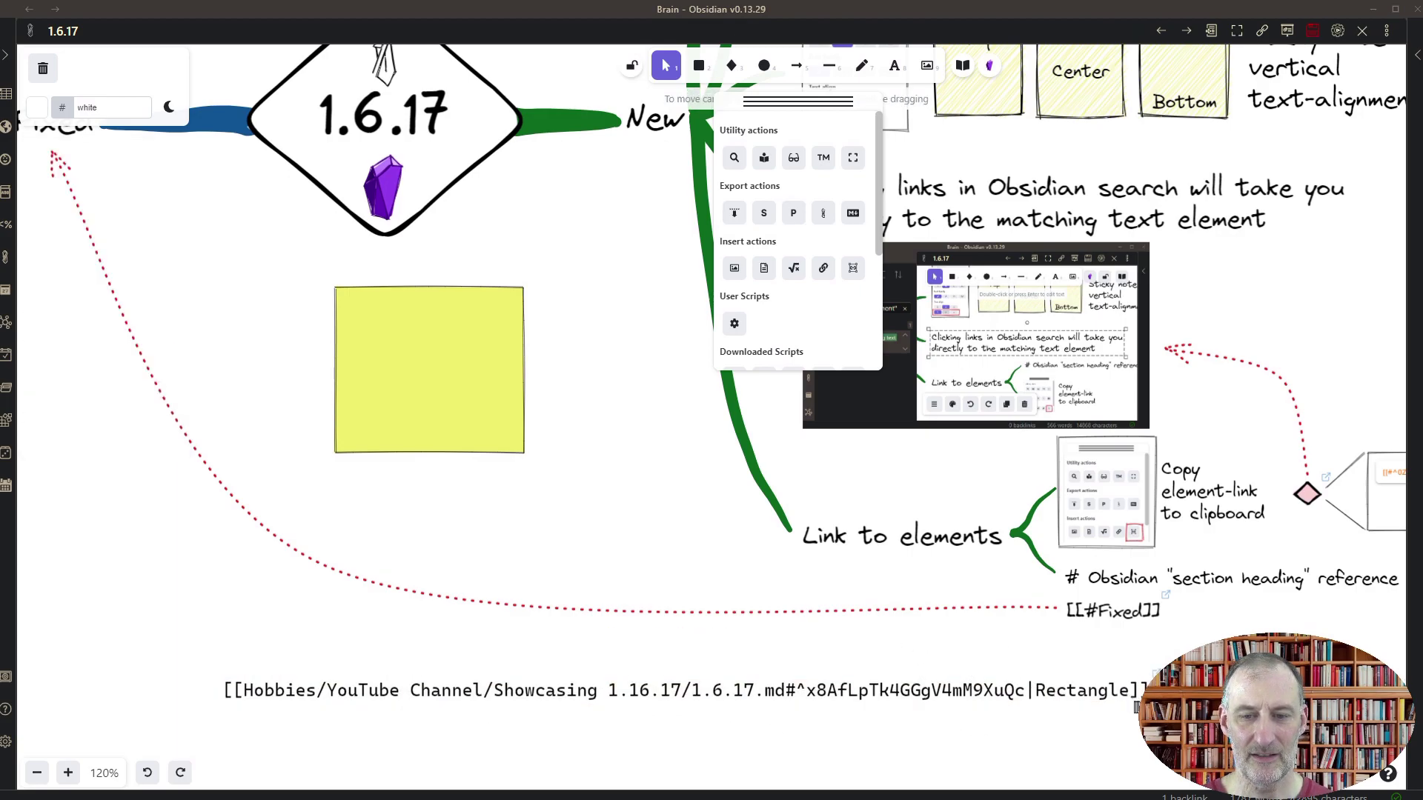
Show links in preview form, move the Rectangle link right, and follow it to the rectangle
left_click(1286, 34)
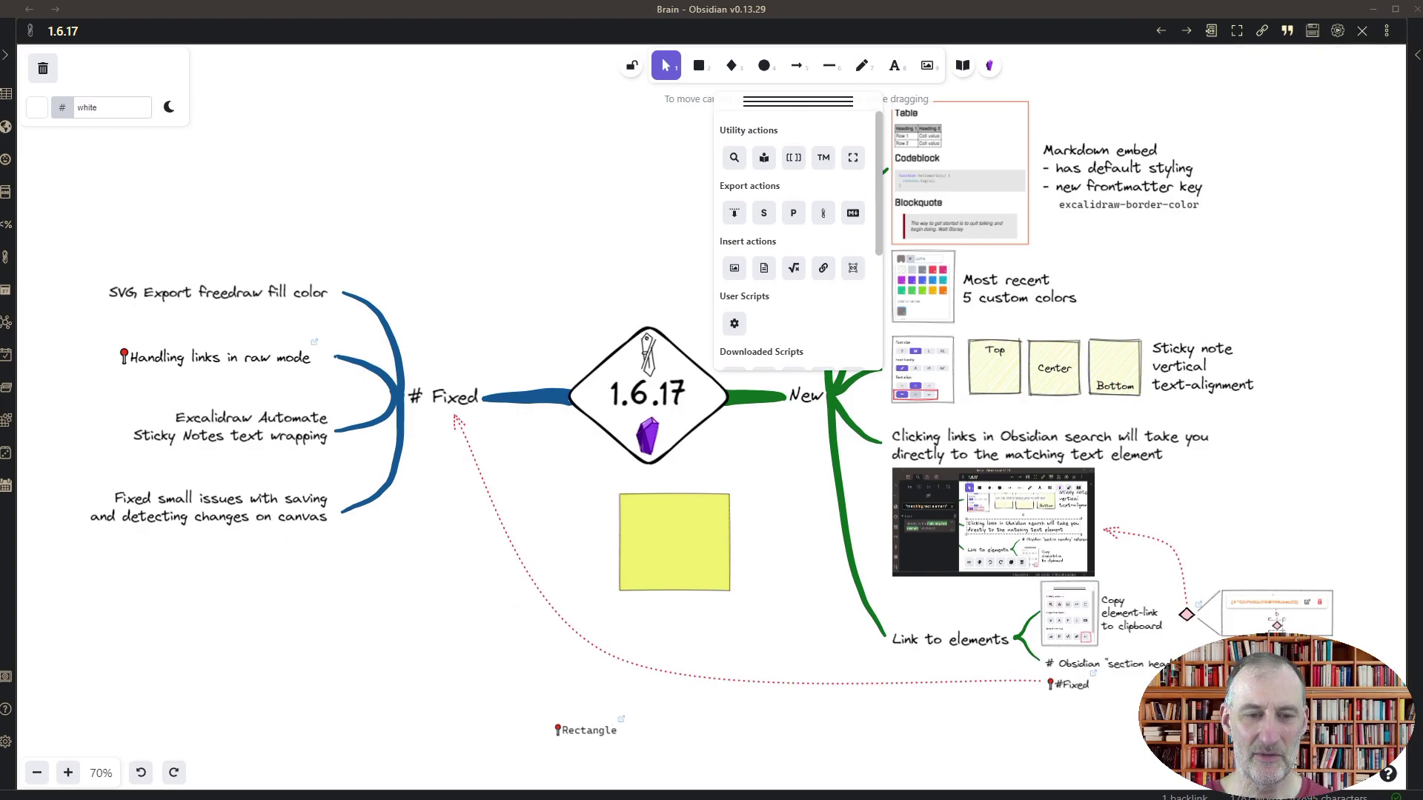
left_click_drag(600, 729, 975, 728)
left_click(989, 726)
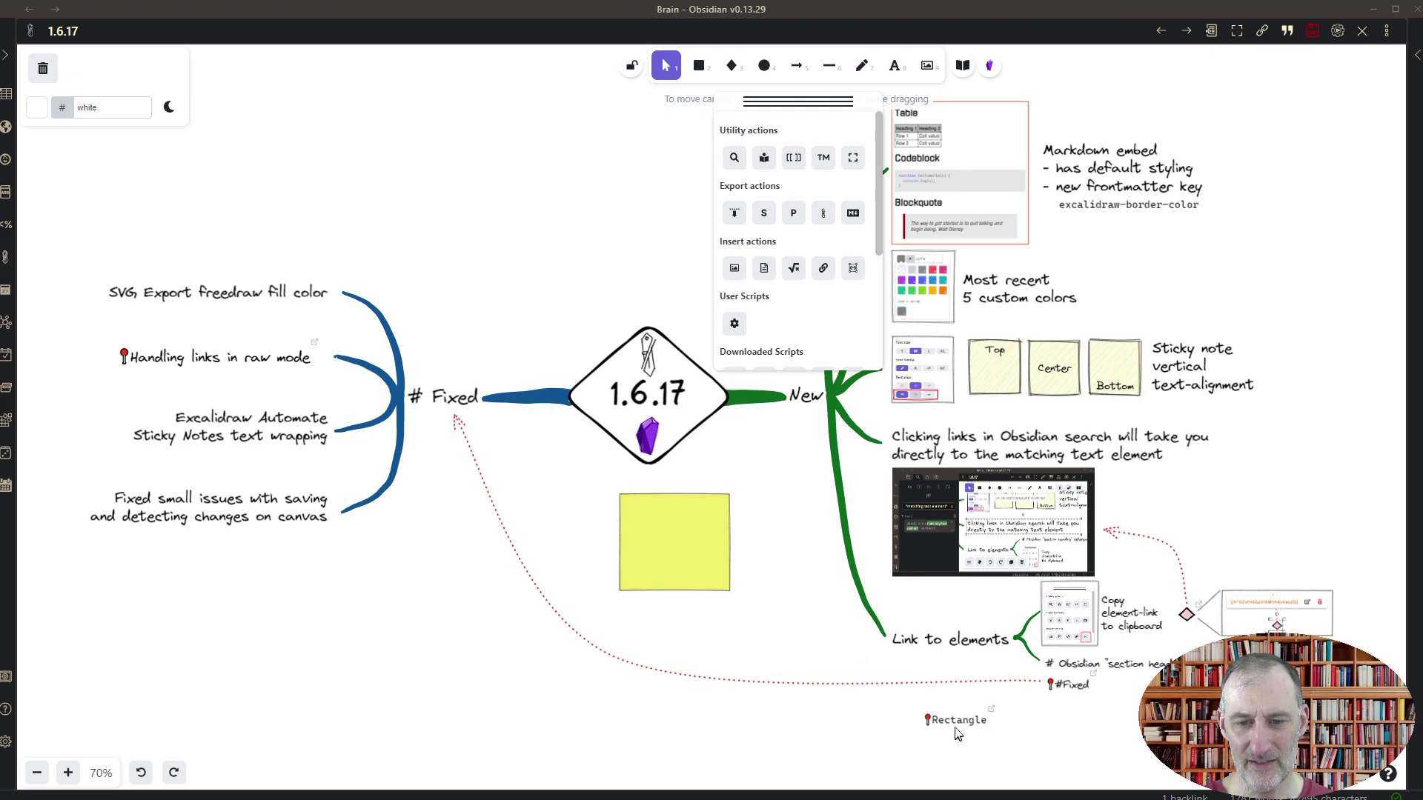
left_click(991, 714)
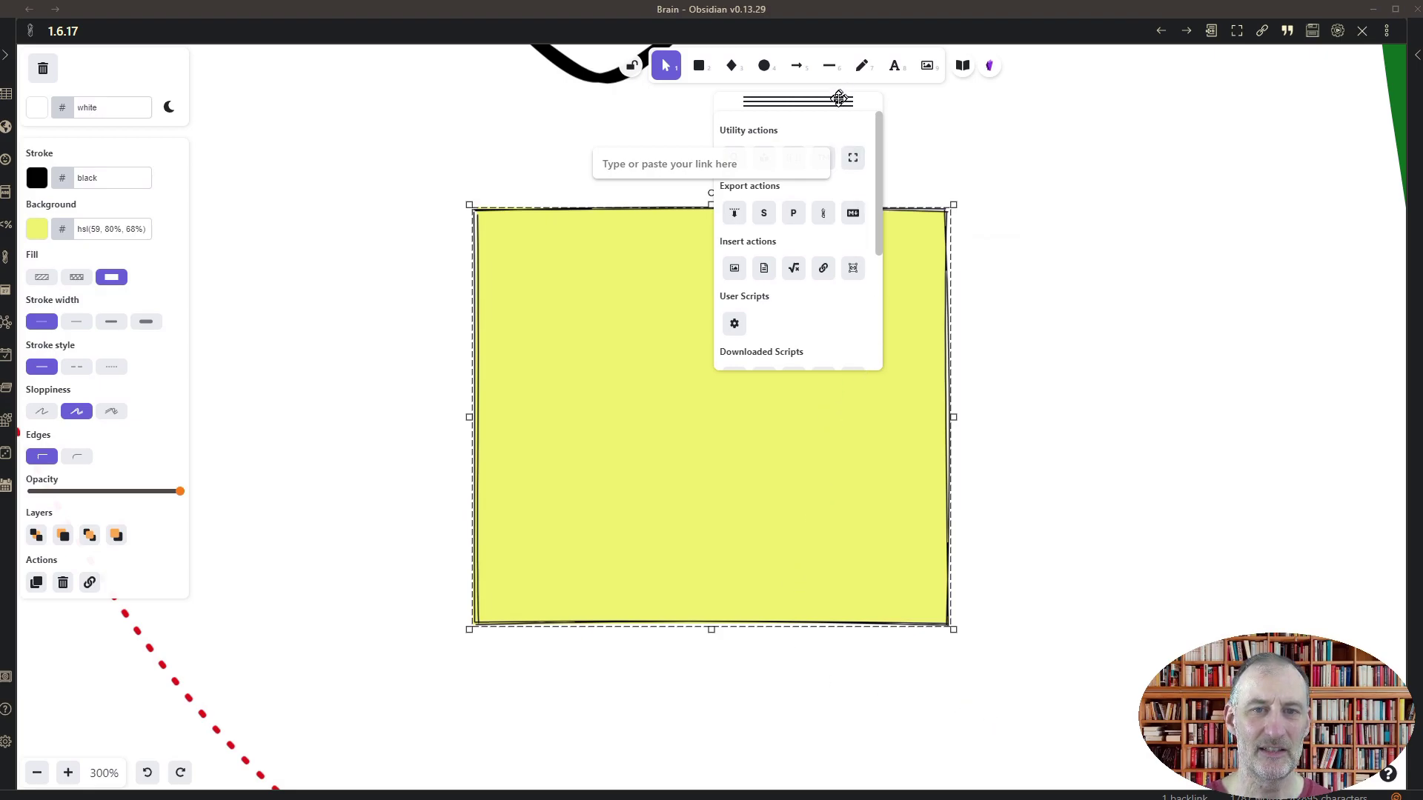
Pan to the New branch and move the Rectangle link text further right
left_click(842, 96)
left_click(1087, 414)
scroll(1087, 415, "down", 5)
scroll(1087, 414, "down", 6)
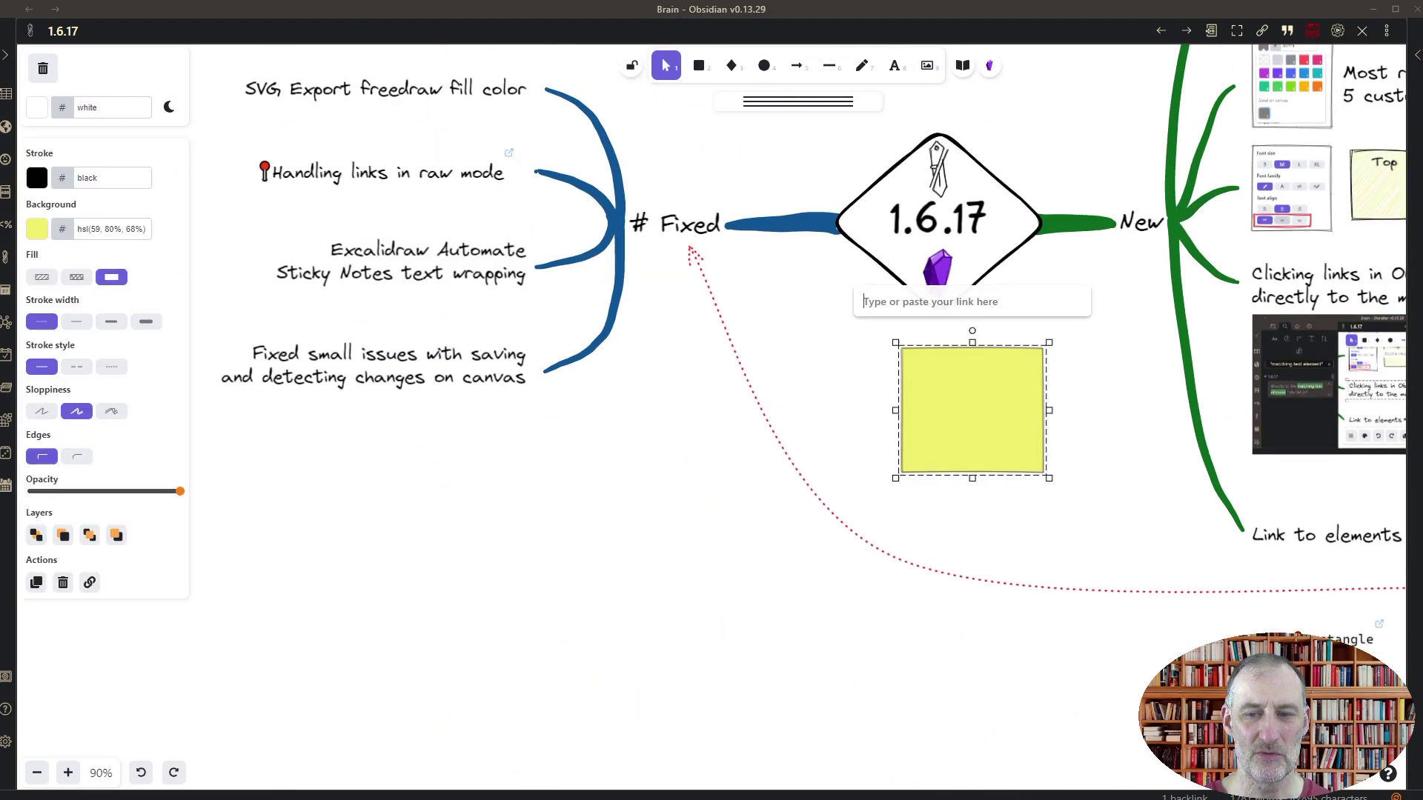
key("Escape")
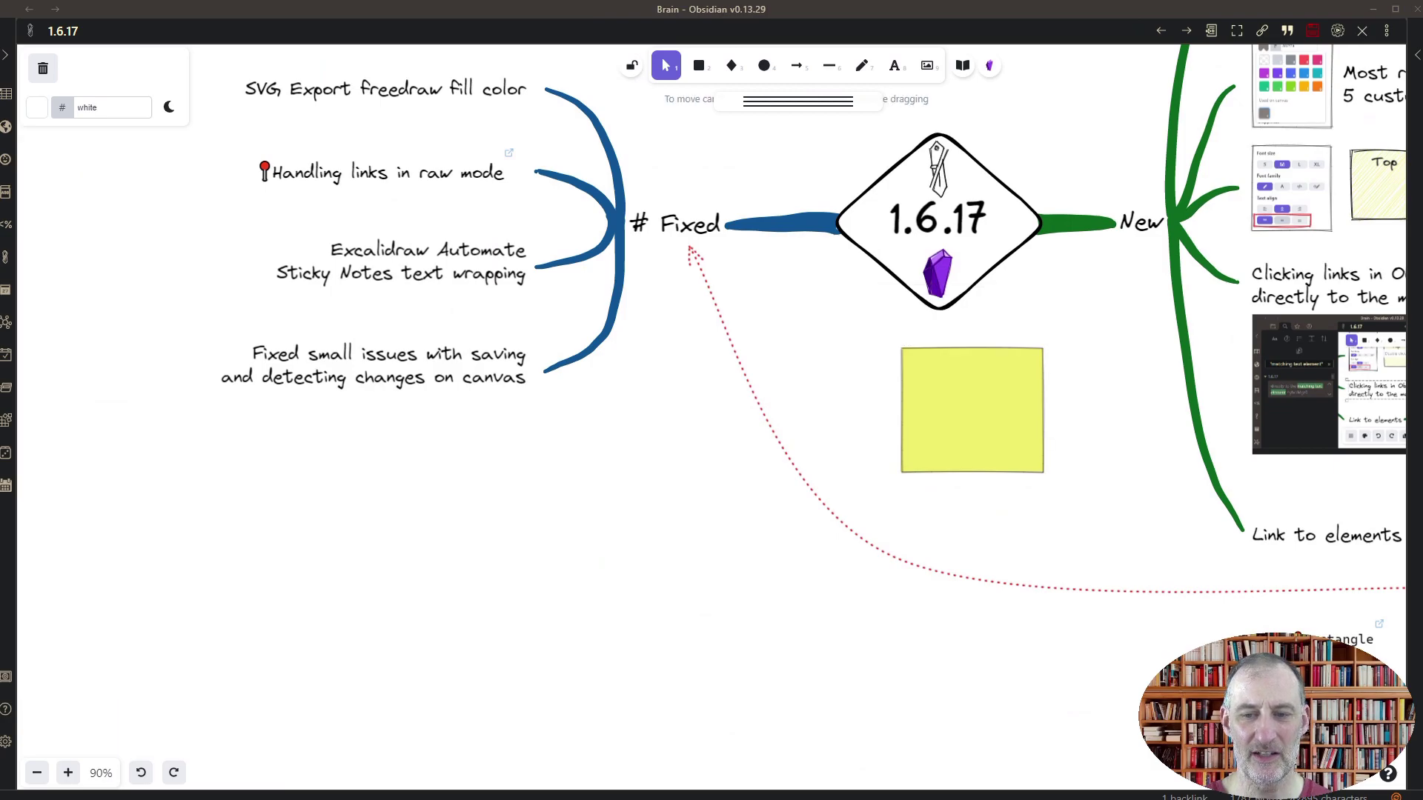
left_click_drag(1304, 703, 623, 728)
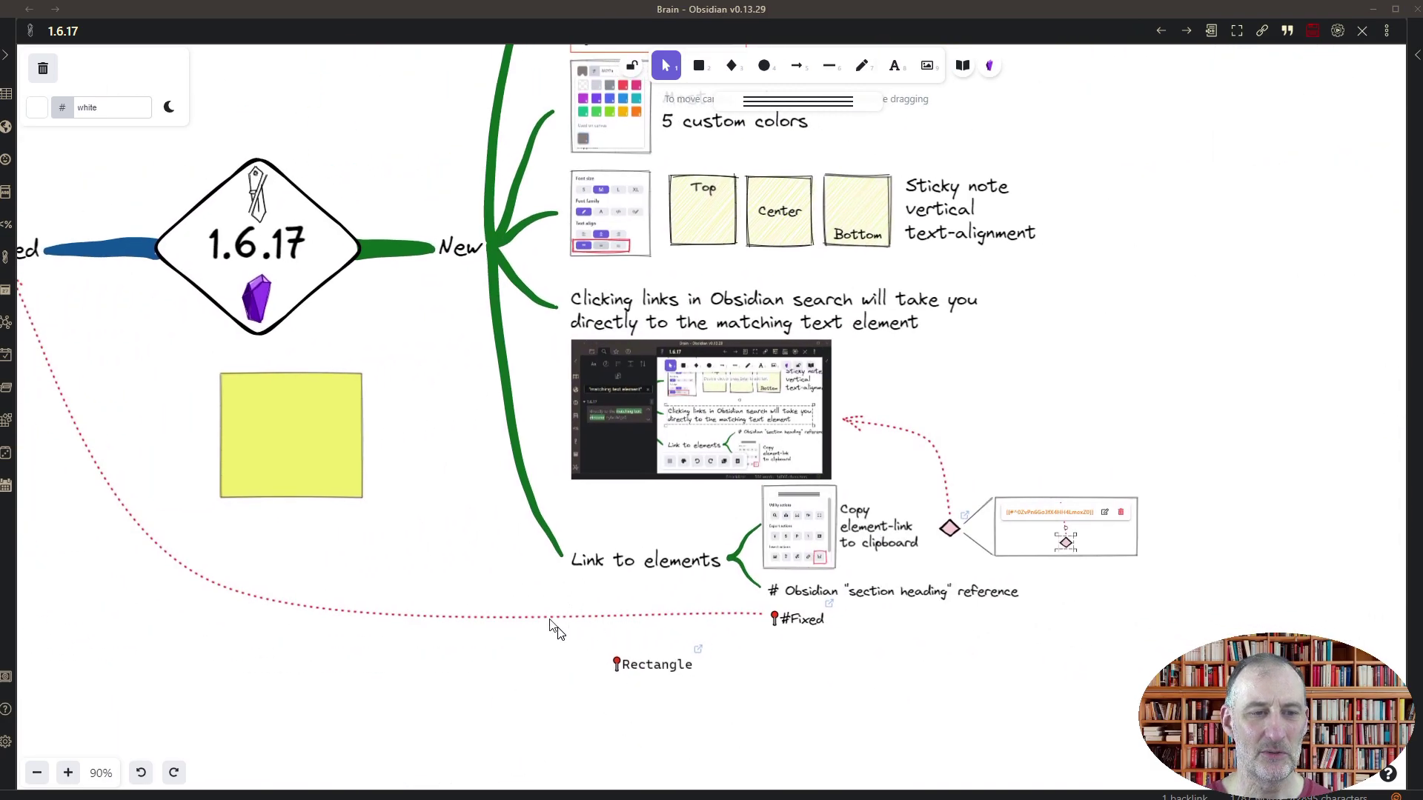
left_click_drag(643, 661, 965, 656)
left_click(433, 529)
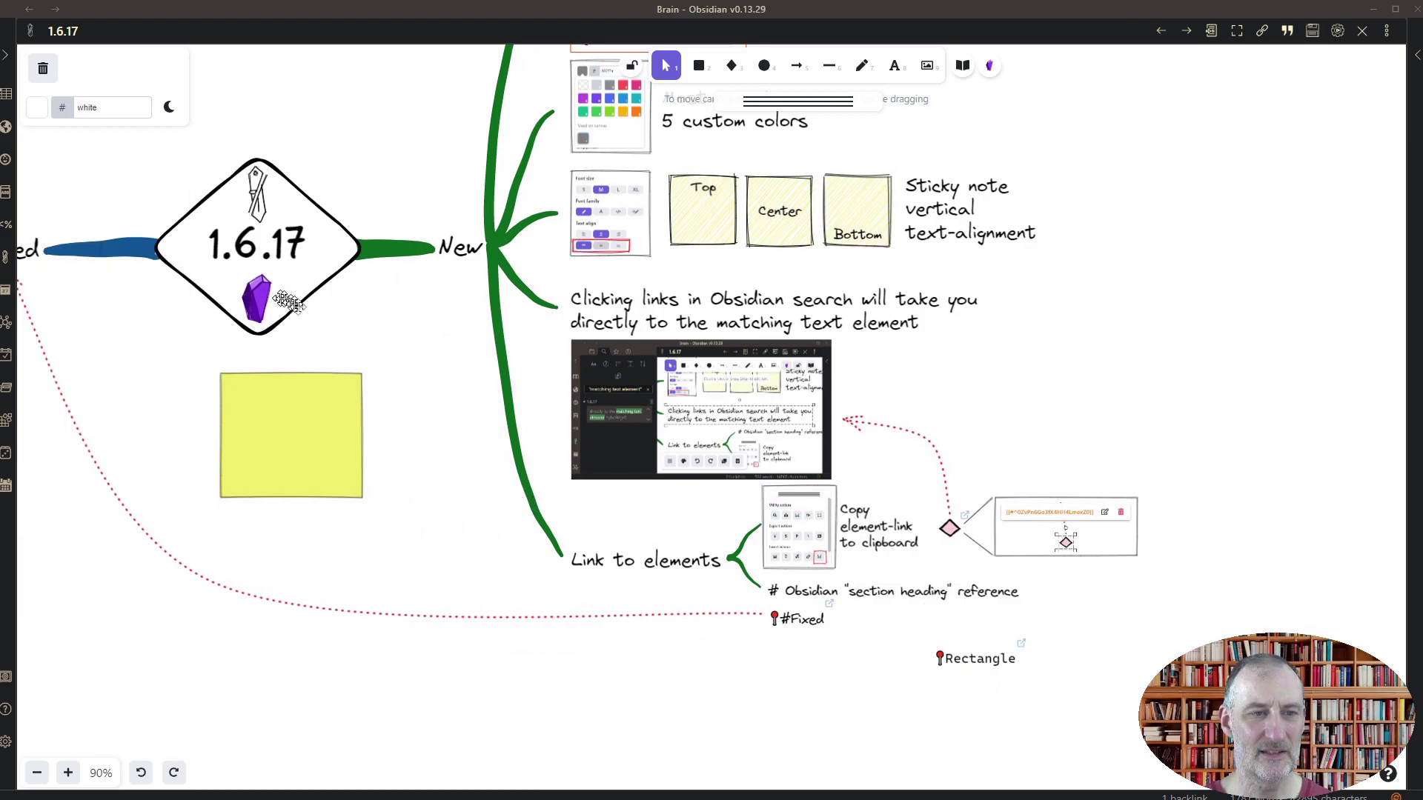
Try copying an element link for the 1.6.17 diamond group, then delete the Rectangle link text
left_click(342, 265)
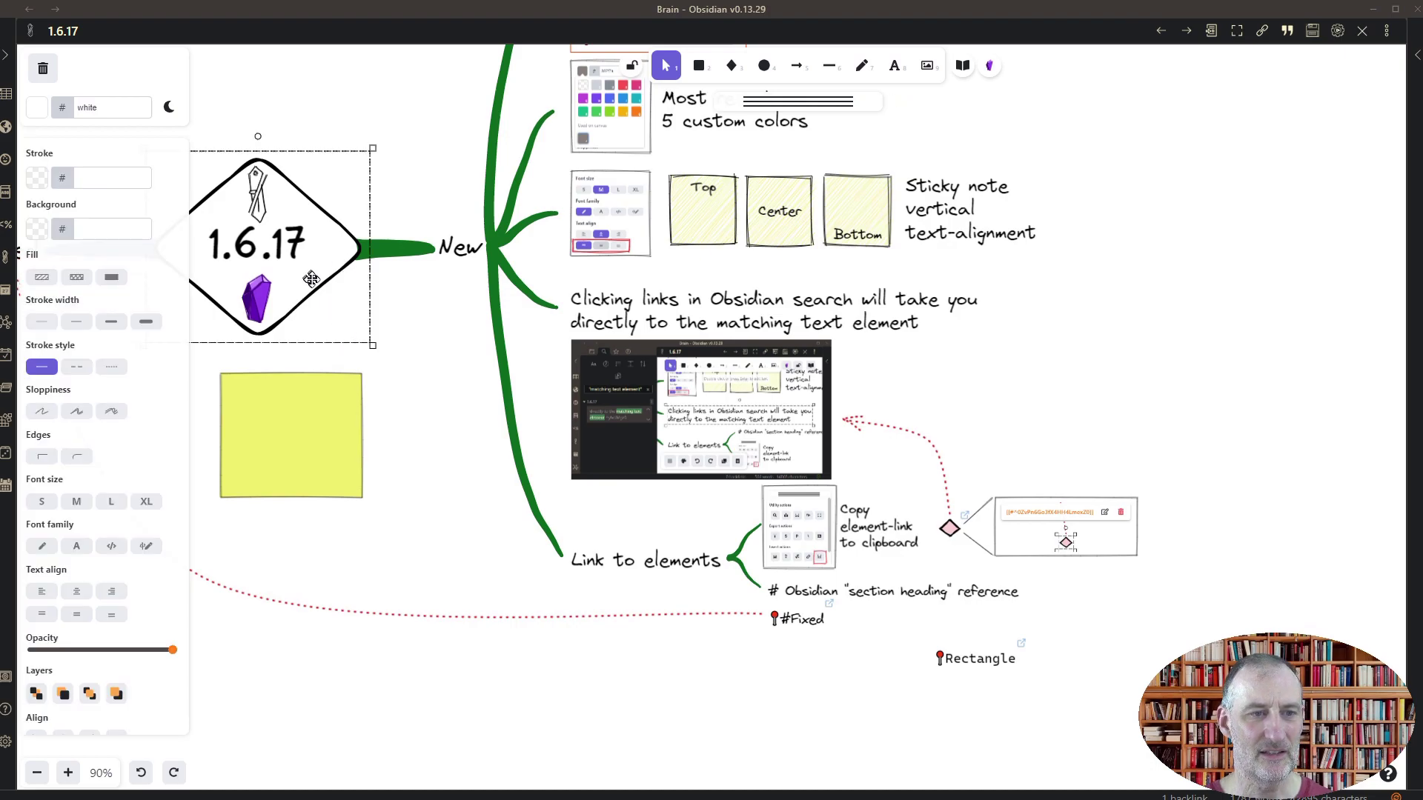
left_click(318, 281)
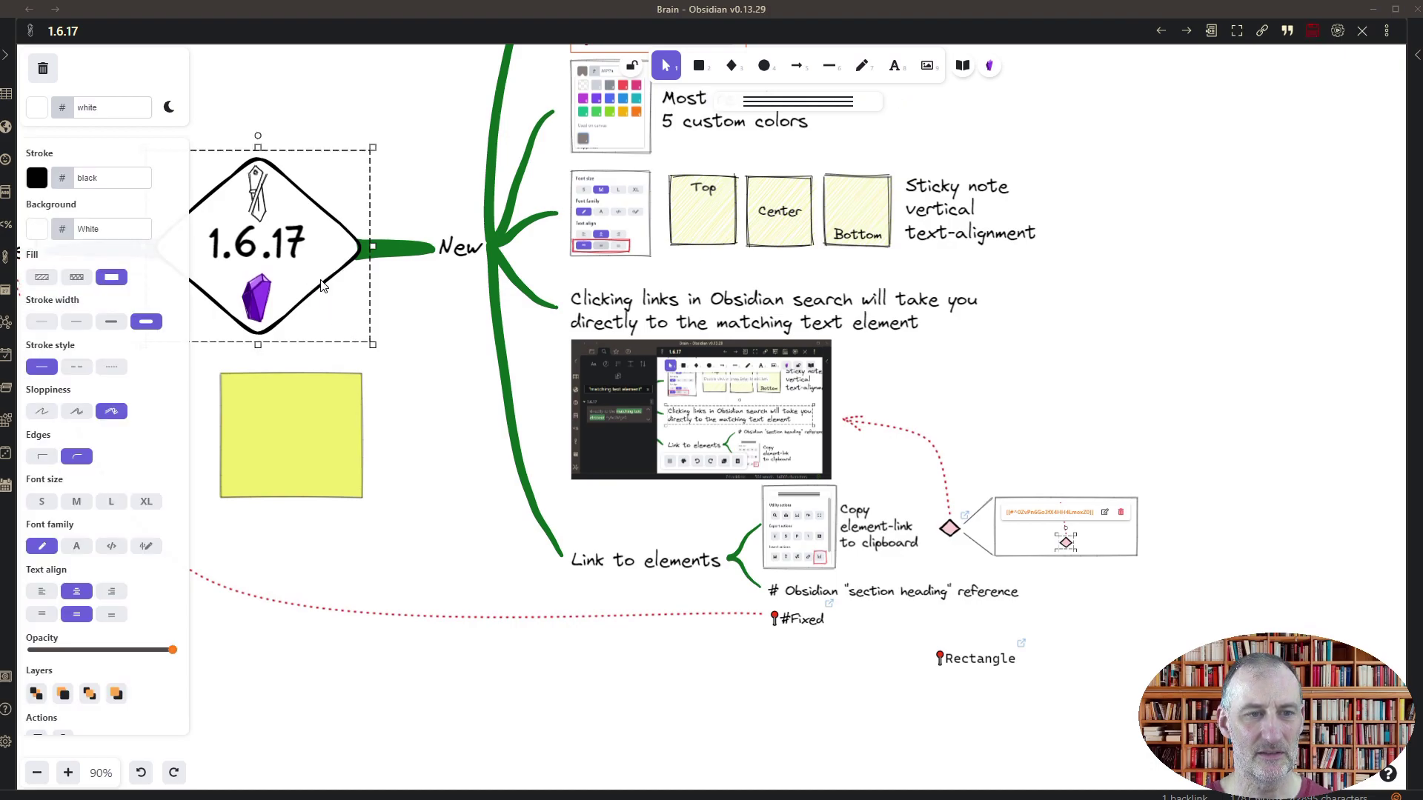
left_click(377, 369)
left_click(323, 290)
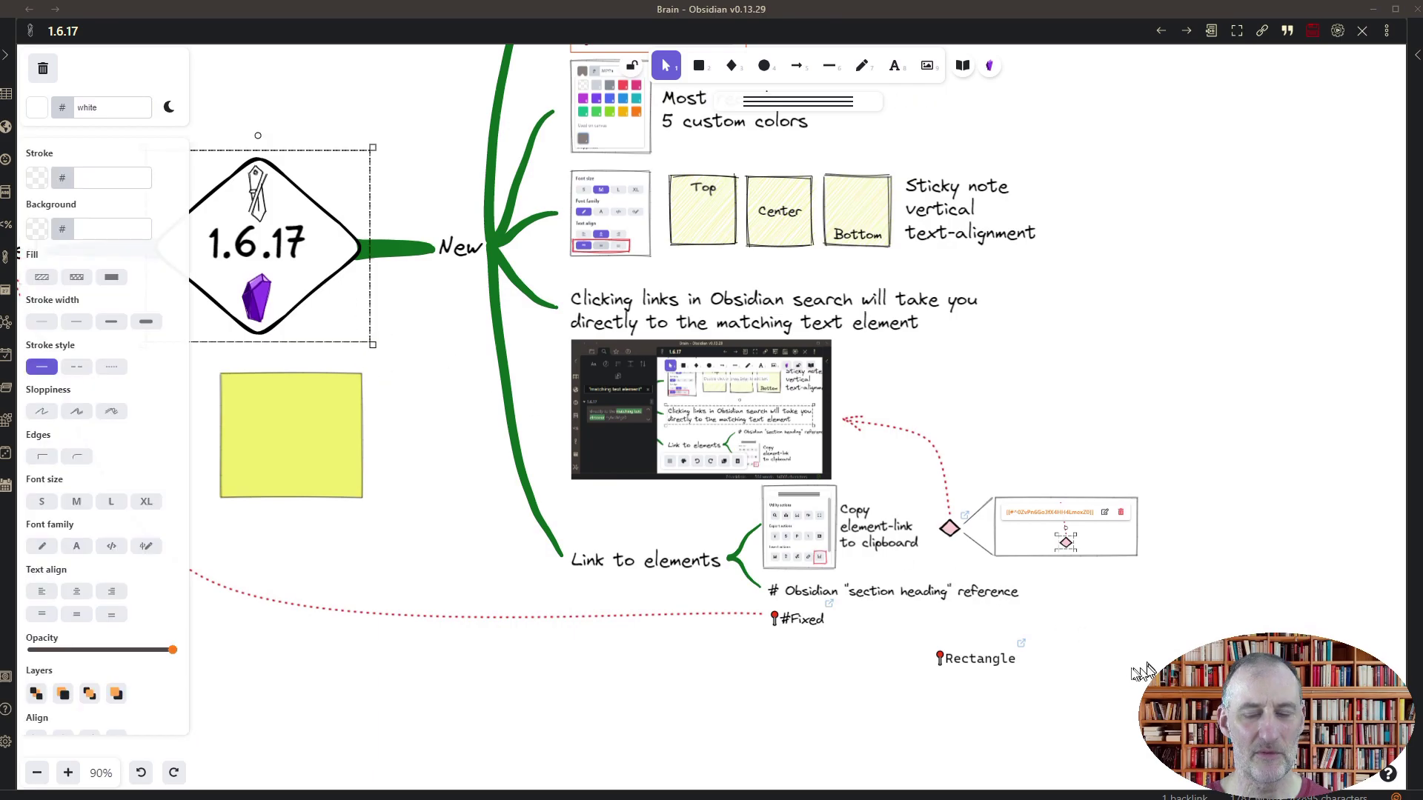
left_click(829, 105)
left_click(853, 268)
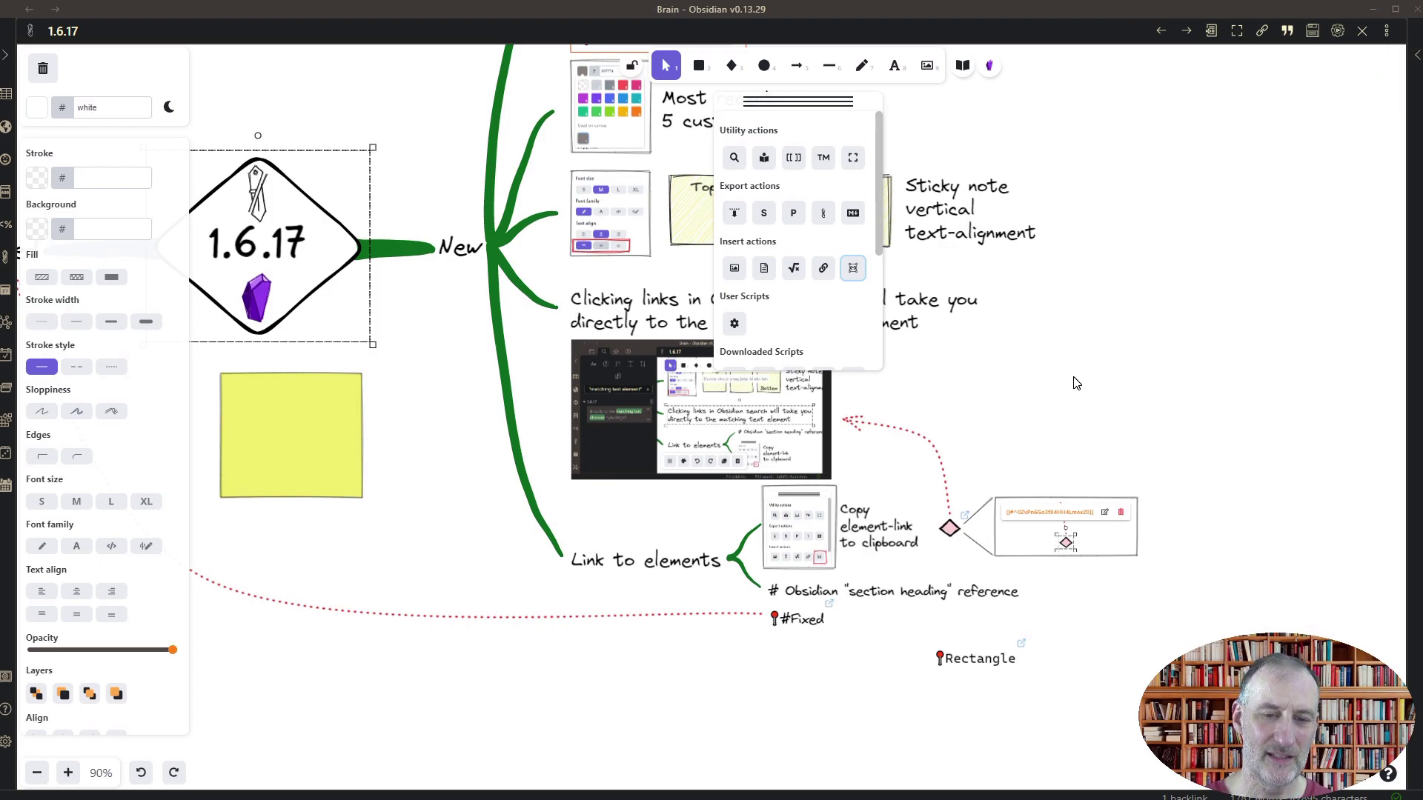
left_click_drag(1147, 763, 904, 613)
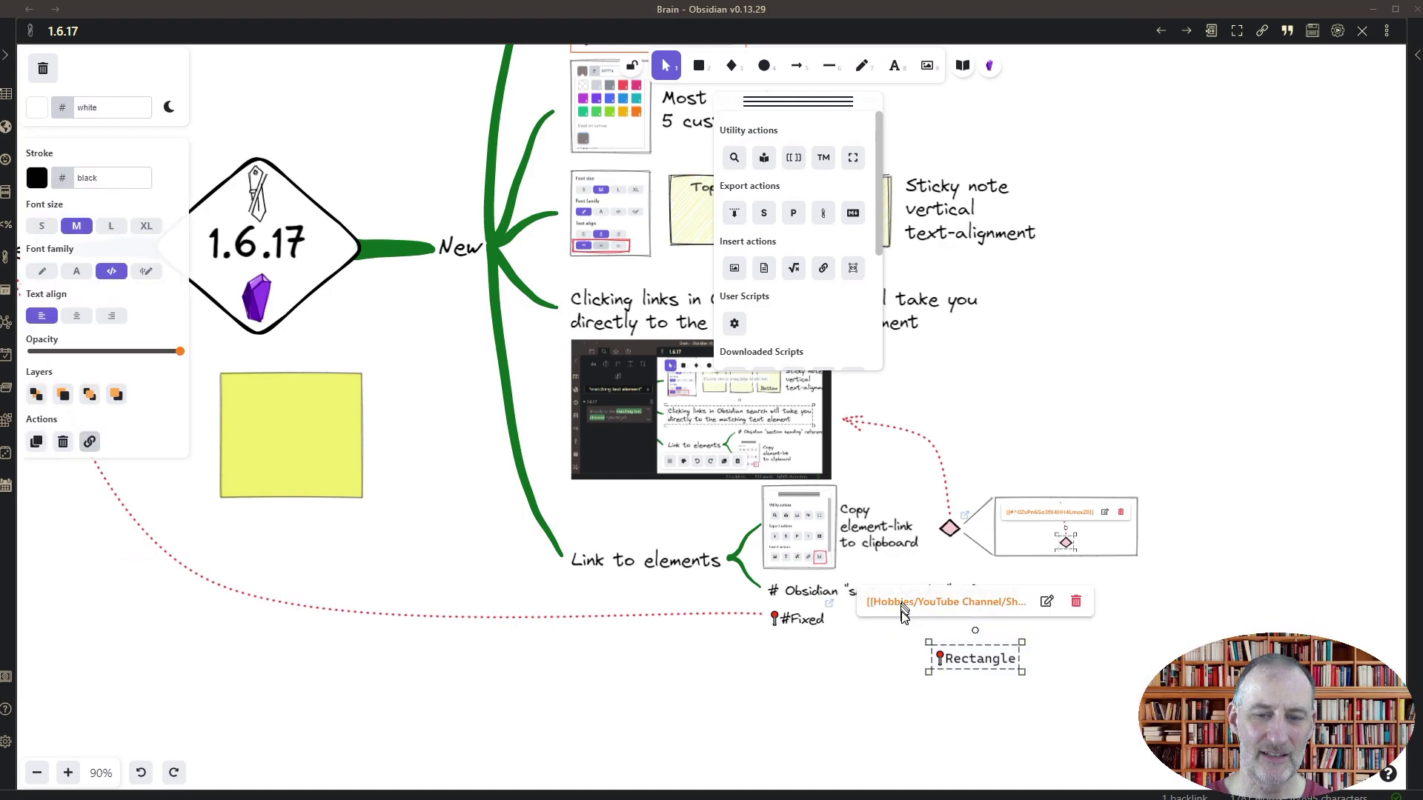
key("Delete")
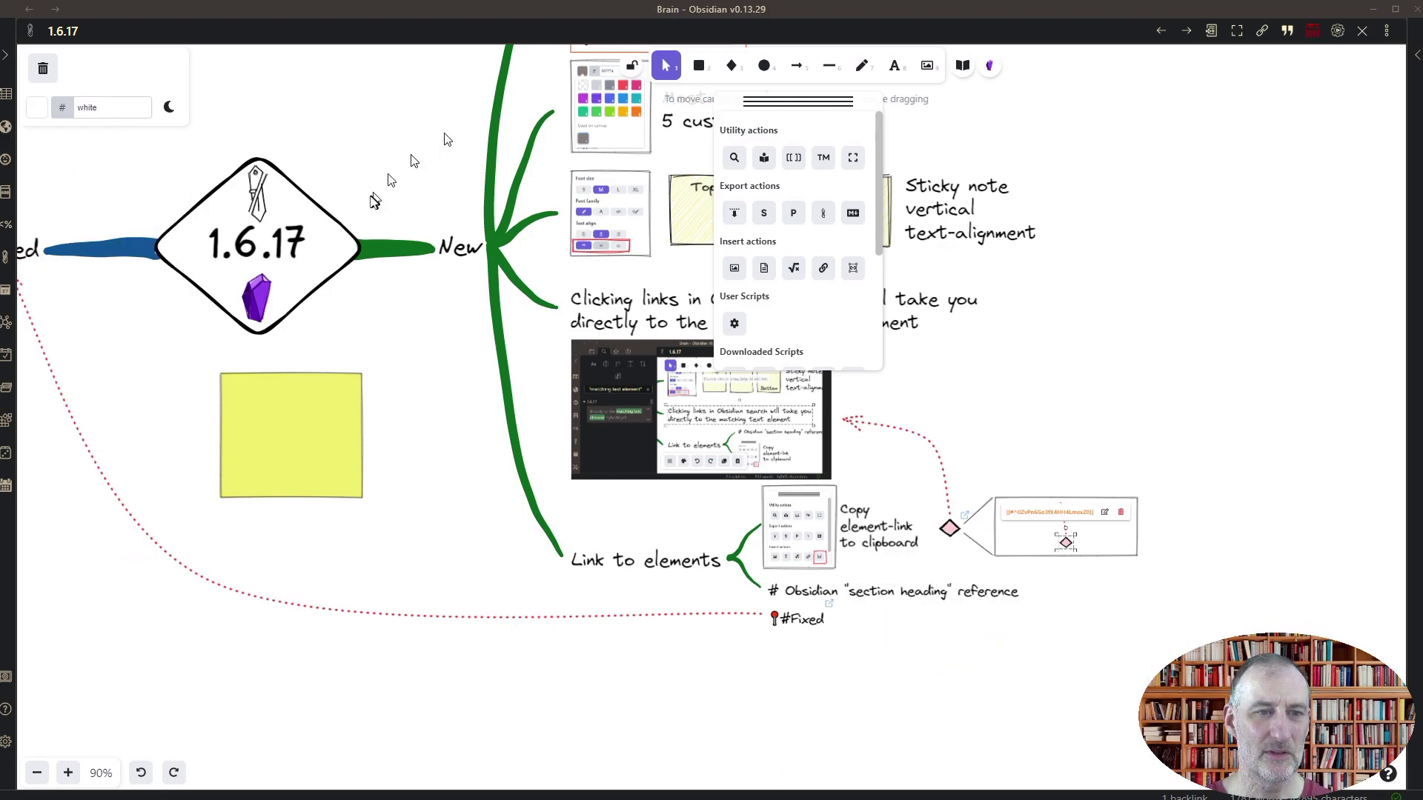
Draw a rectangle covering the 1.6.17 diamond, widened slightly to the left
left_click(698, 65)
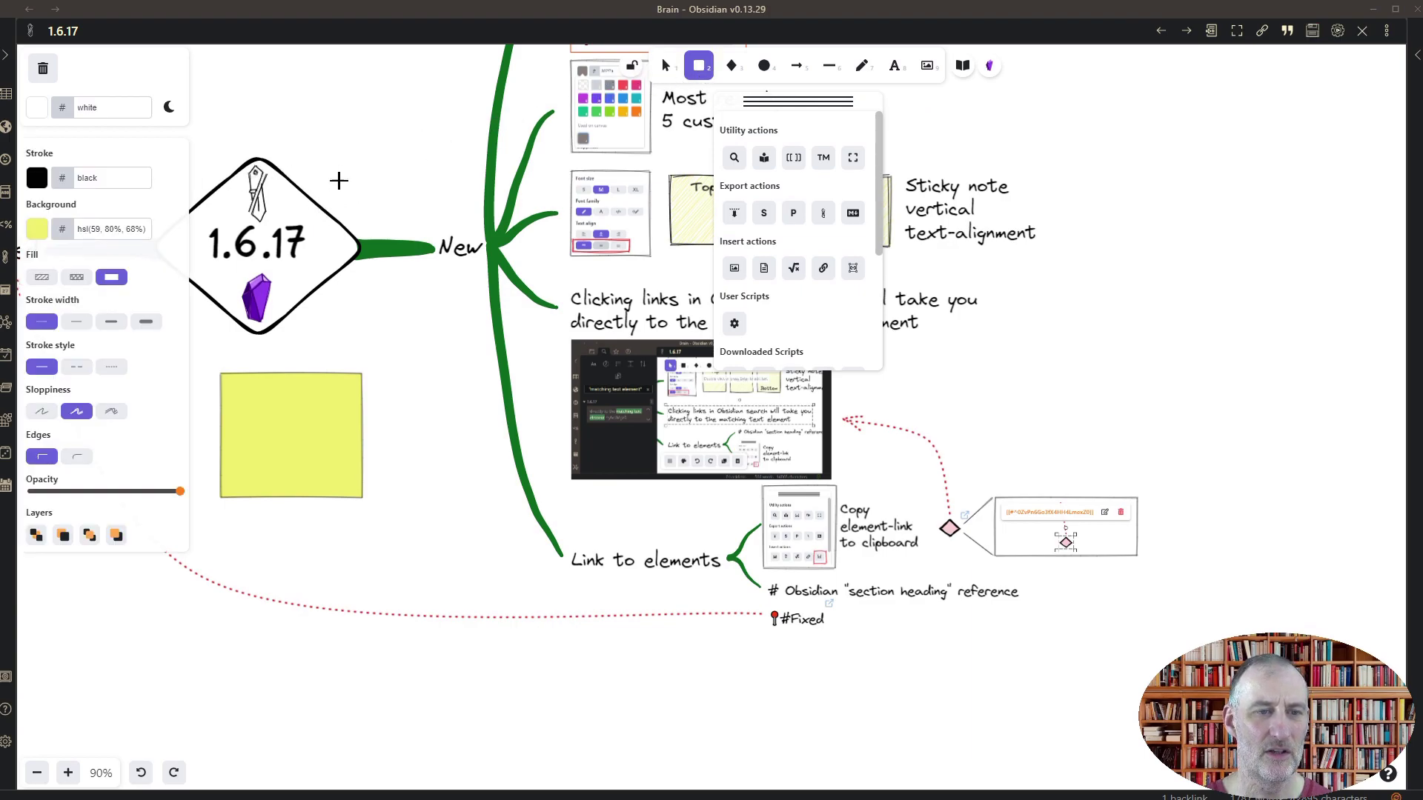
left_click_drag(345, 157, 523, 169)
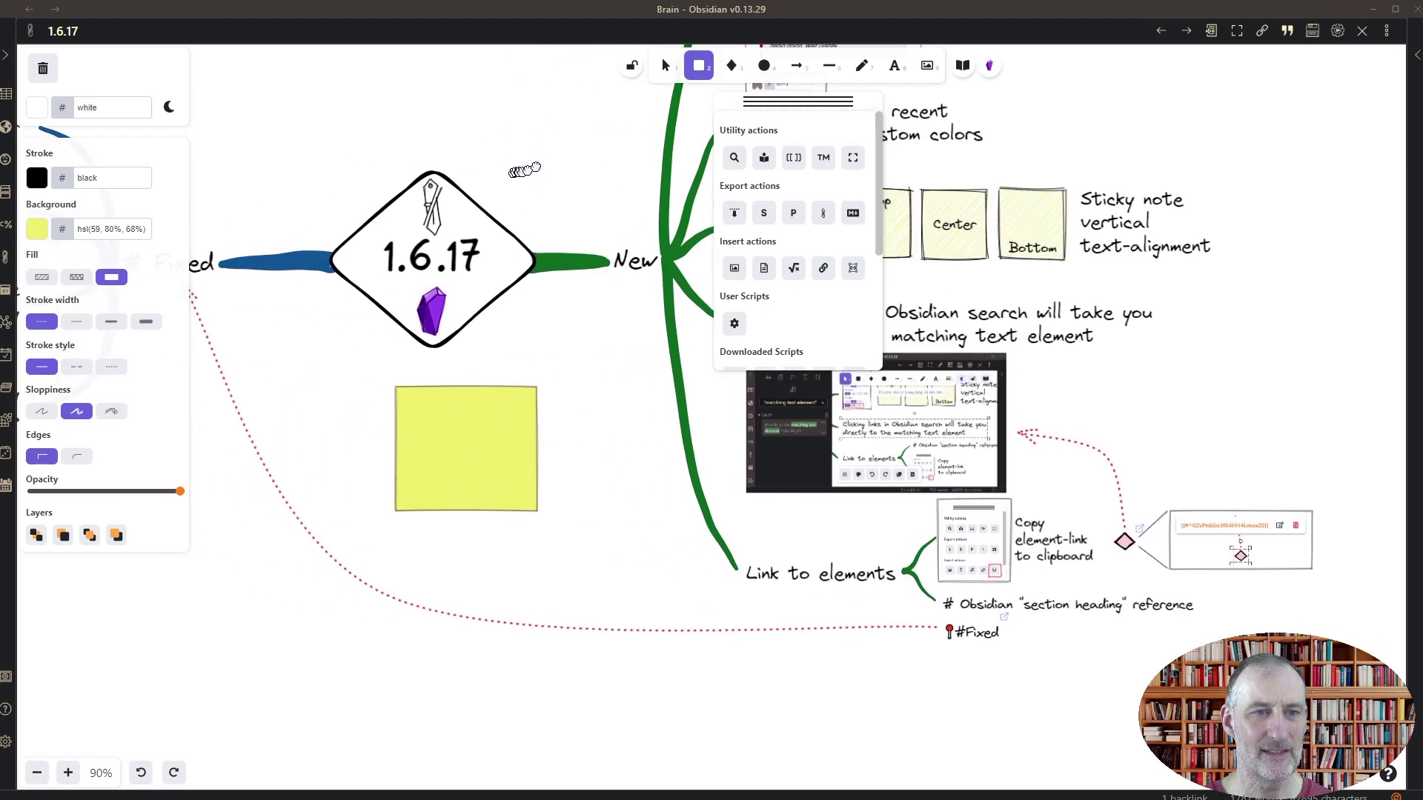
mouse_move(340, 155)
left_mouse_down()
mouse_move(381, 317)
mouse_move(533, 347)
left_mouse_up()
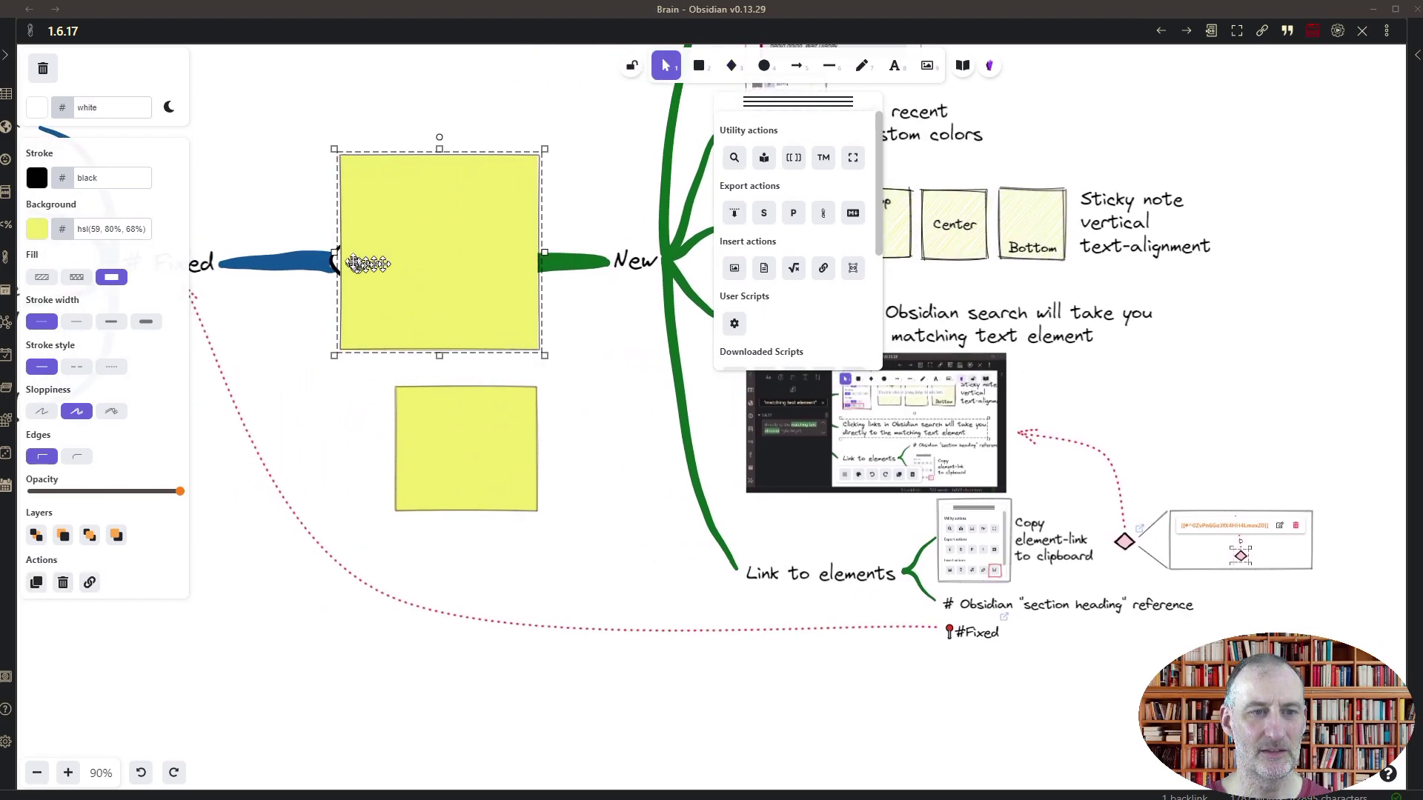
left_click_drag(336, 254, 325, 254)
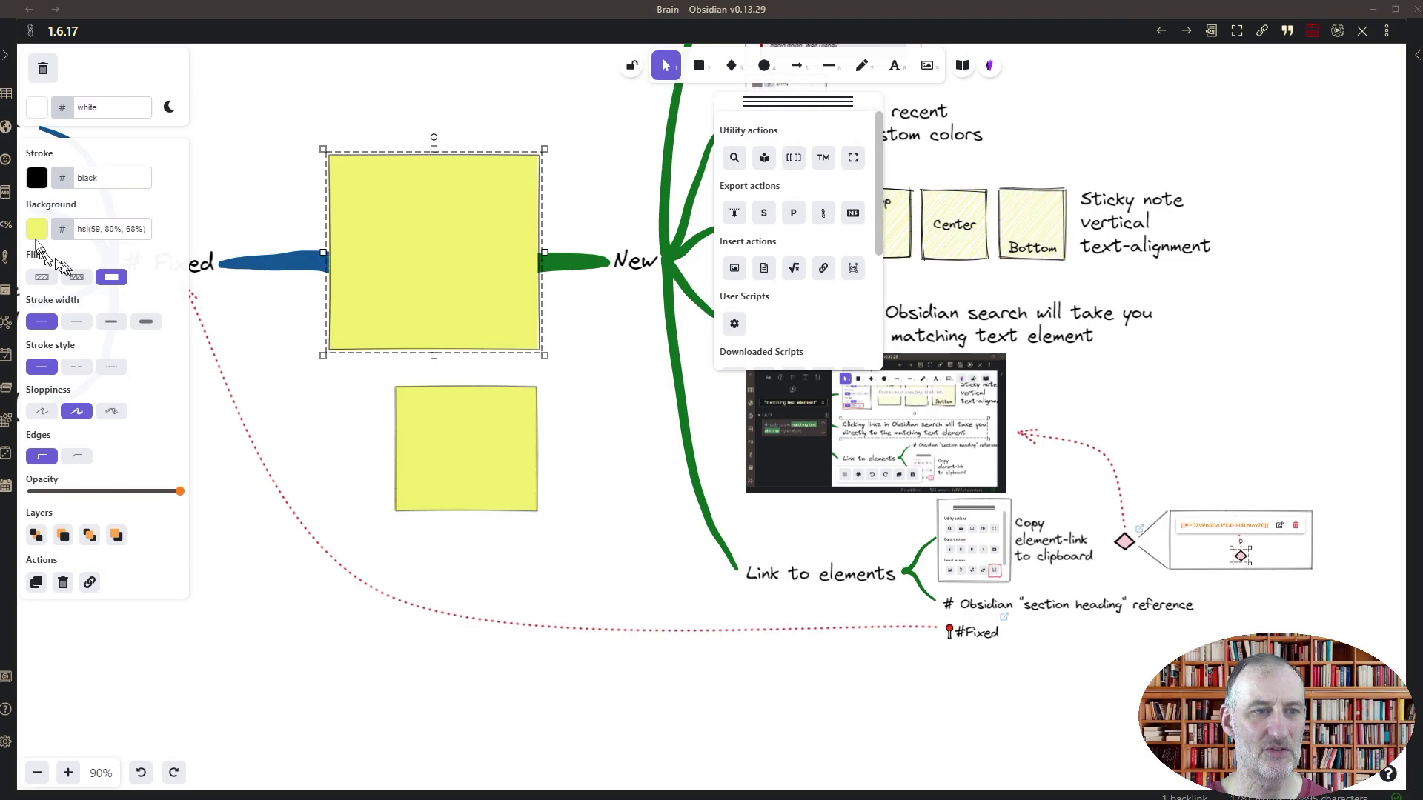
Make the new rectangle's background and stroke transparent, then reselect it
left_click(37, 229)
scroll(39, 151, "up", 5)
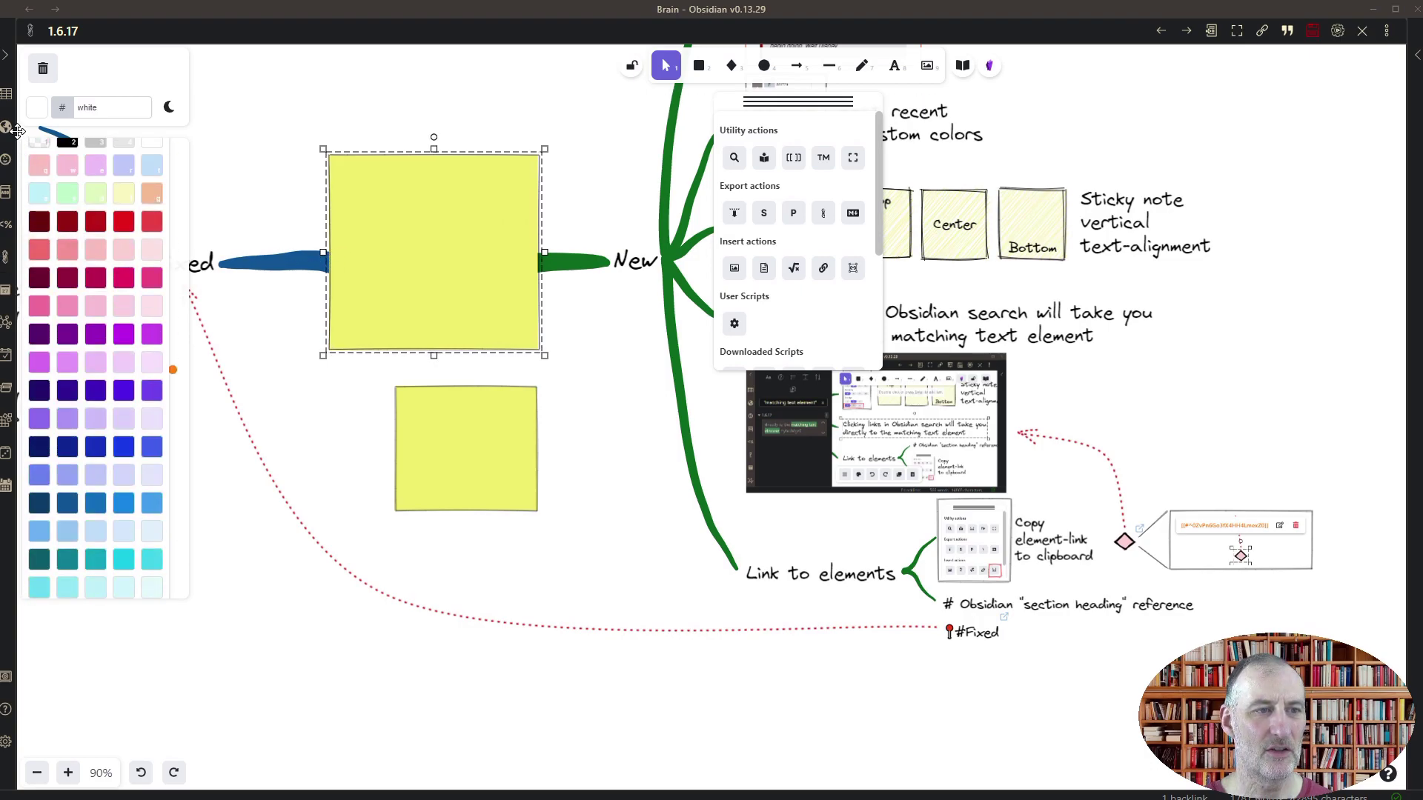
left_click(41, 147)
key("Escape")
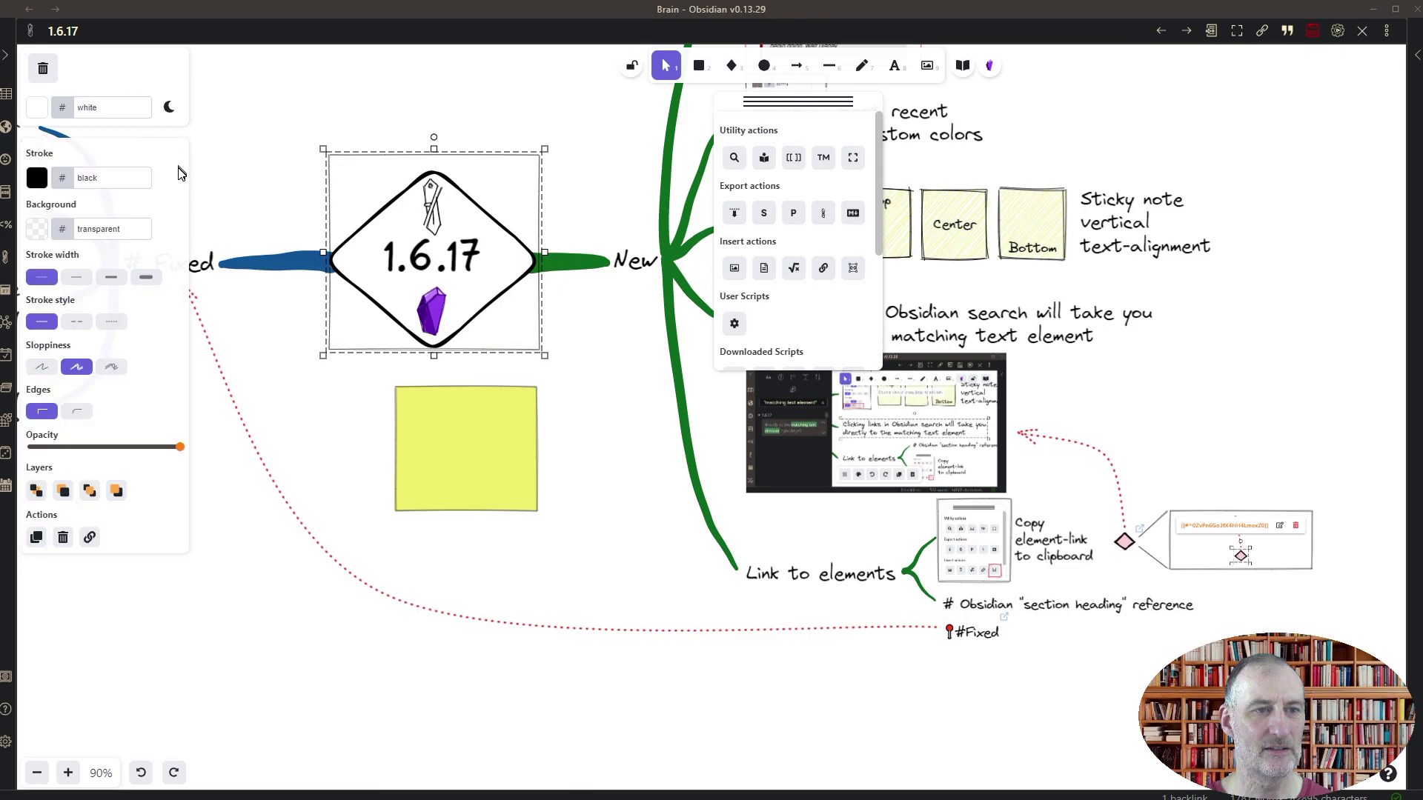
left_click(44, 181)
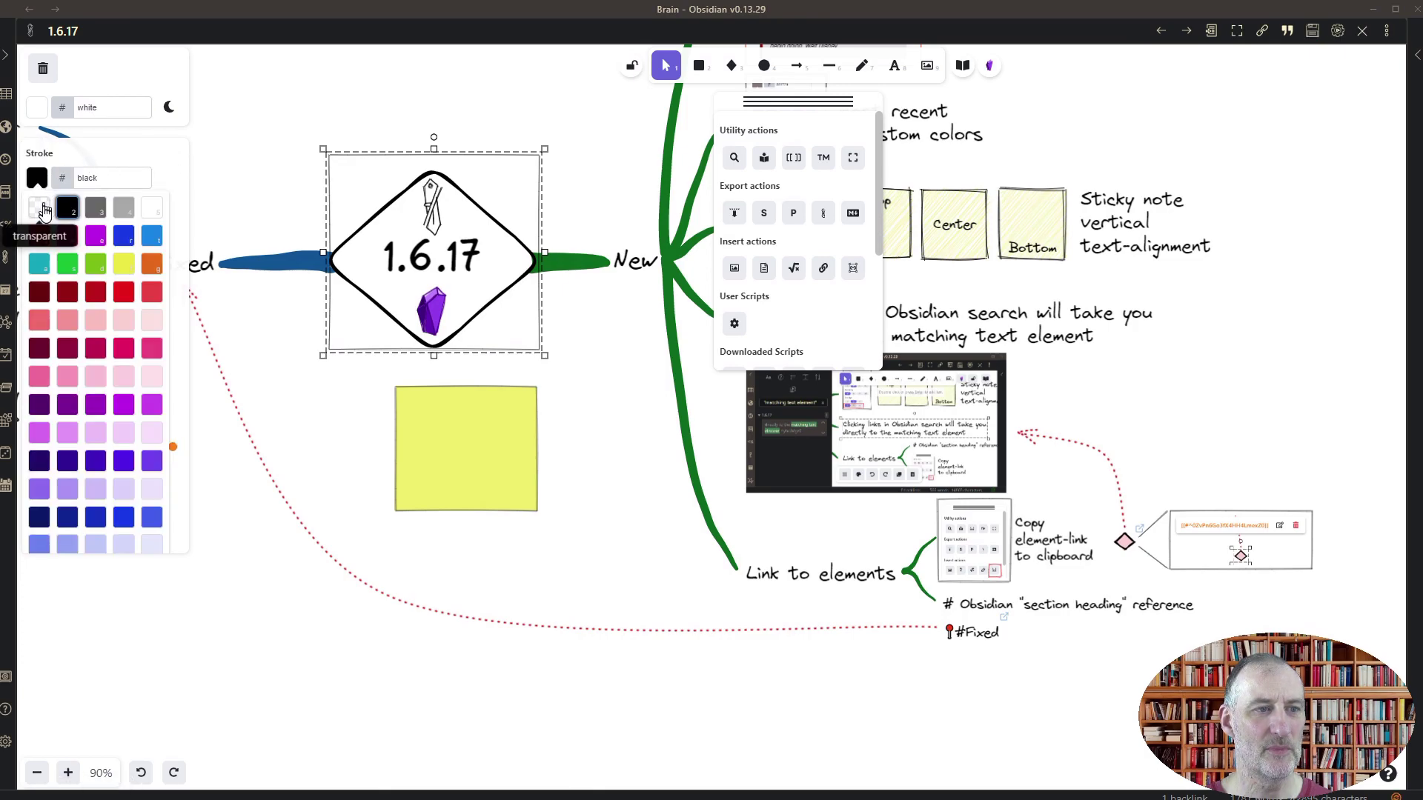
left_click(39, 208)
left_click(311, 431)
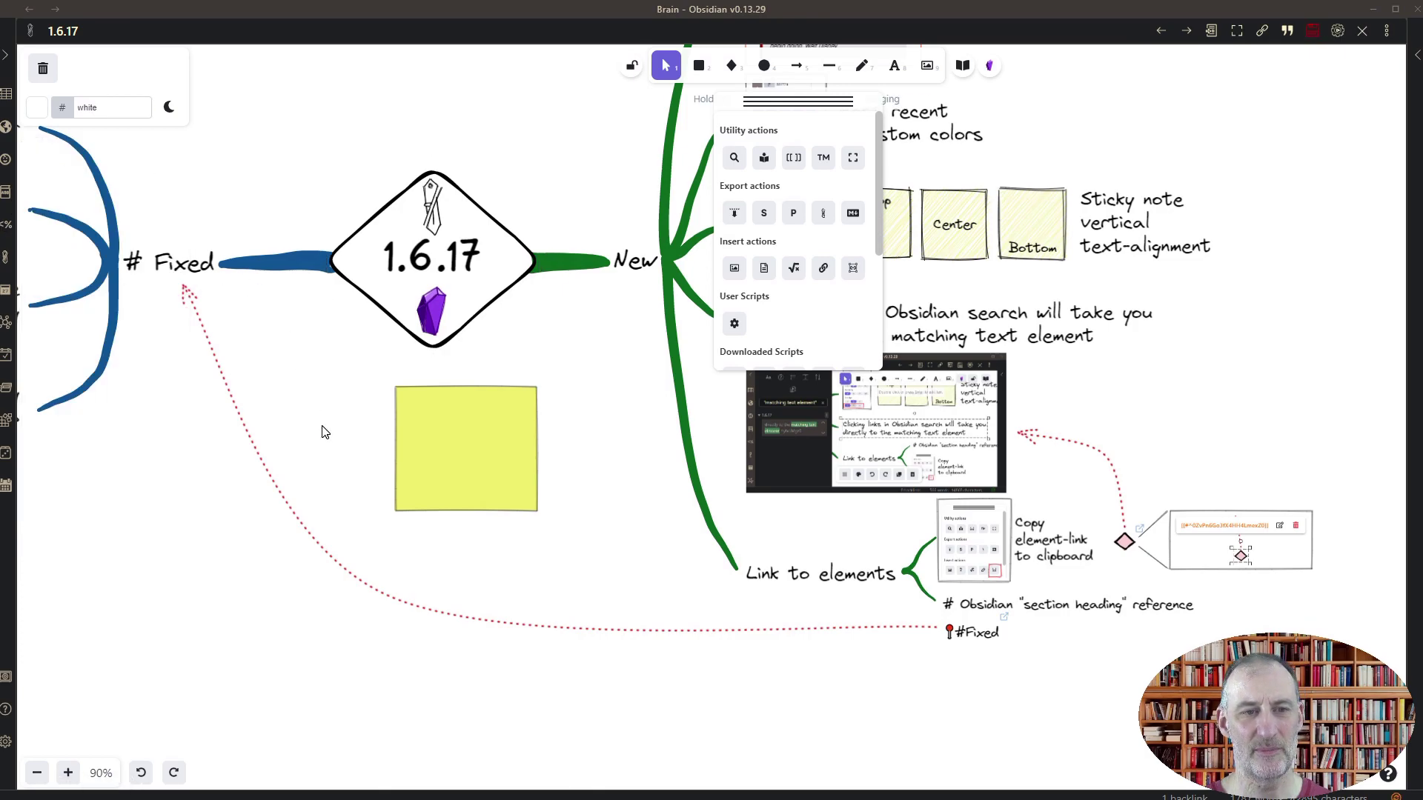
left_click(353, 353)
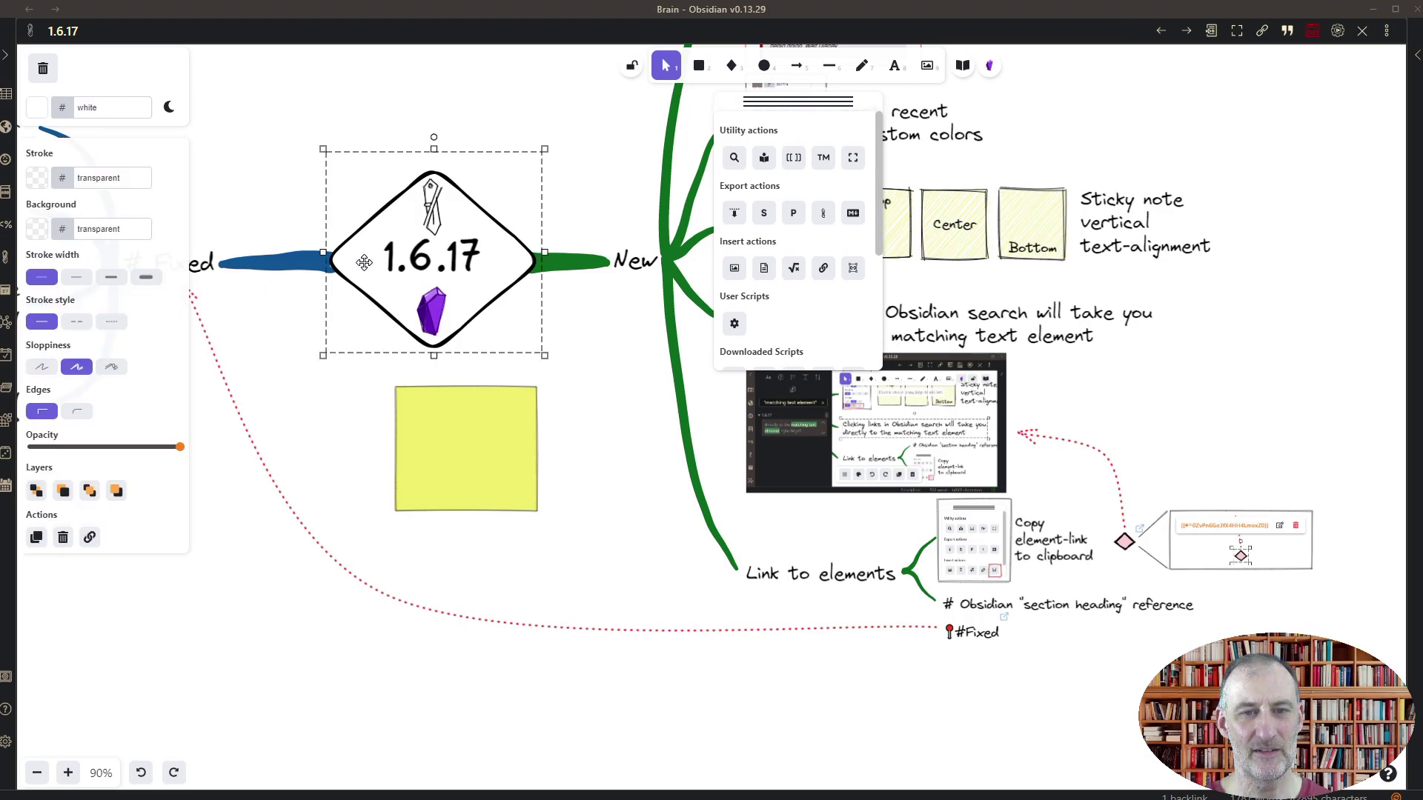
Copy a link to the transparent rectangle with the alias 'link'
left_click(853, 276)
left_click(850, 442)
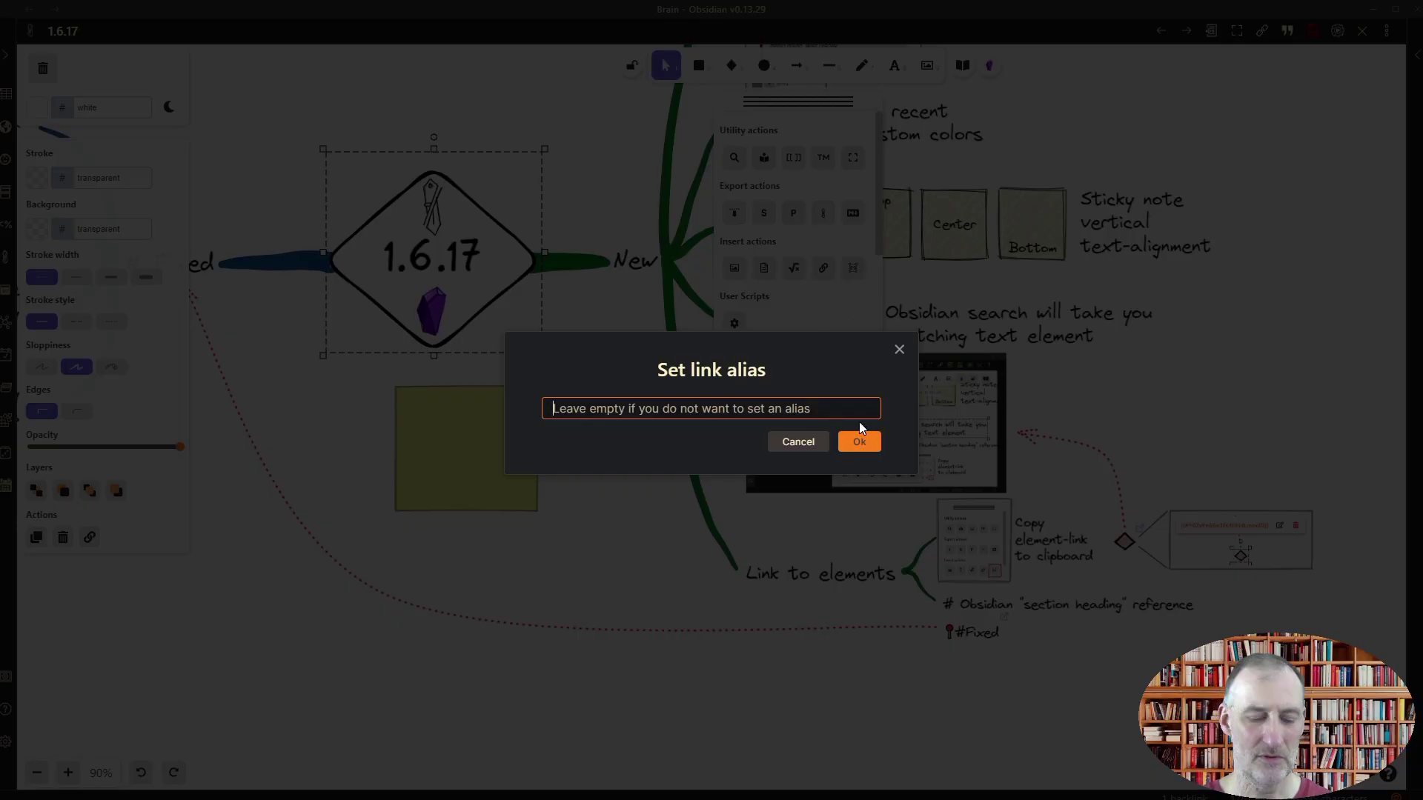
type("link")
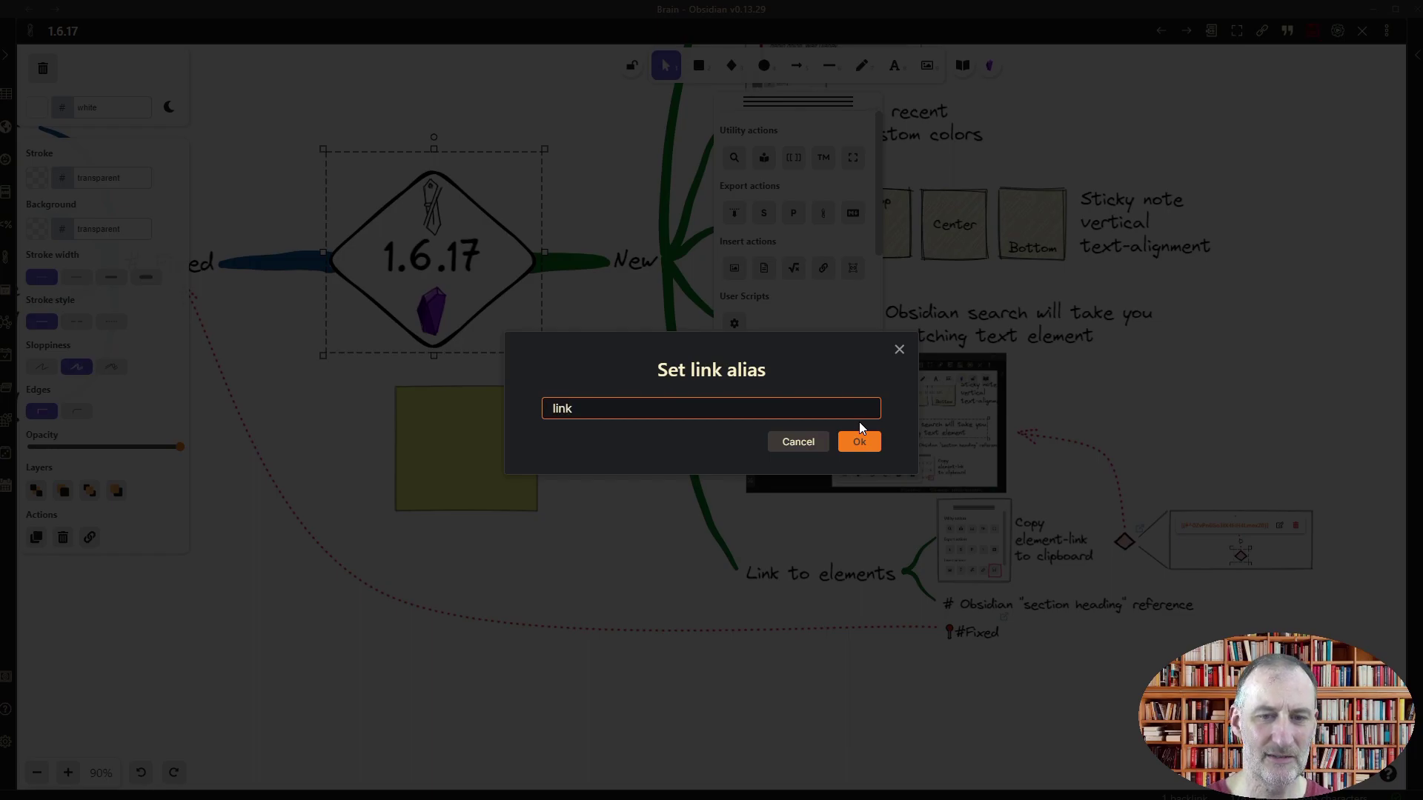
left_click(871, 441)
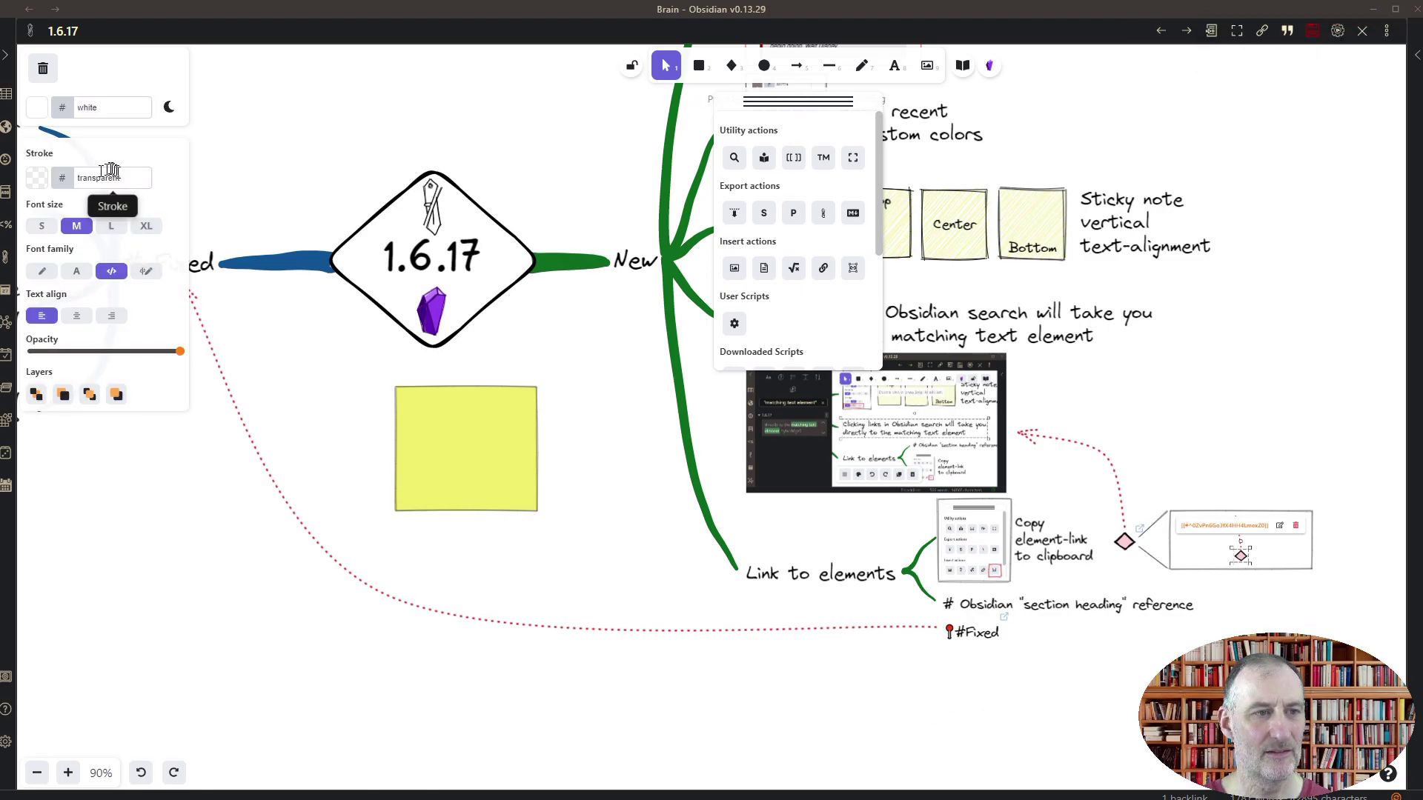
Set the stroke colour to black and paste the link onto the canvas
left_click(36, 177)
left_click(71, 208)
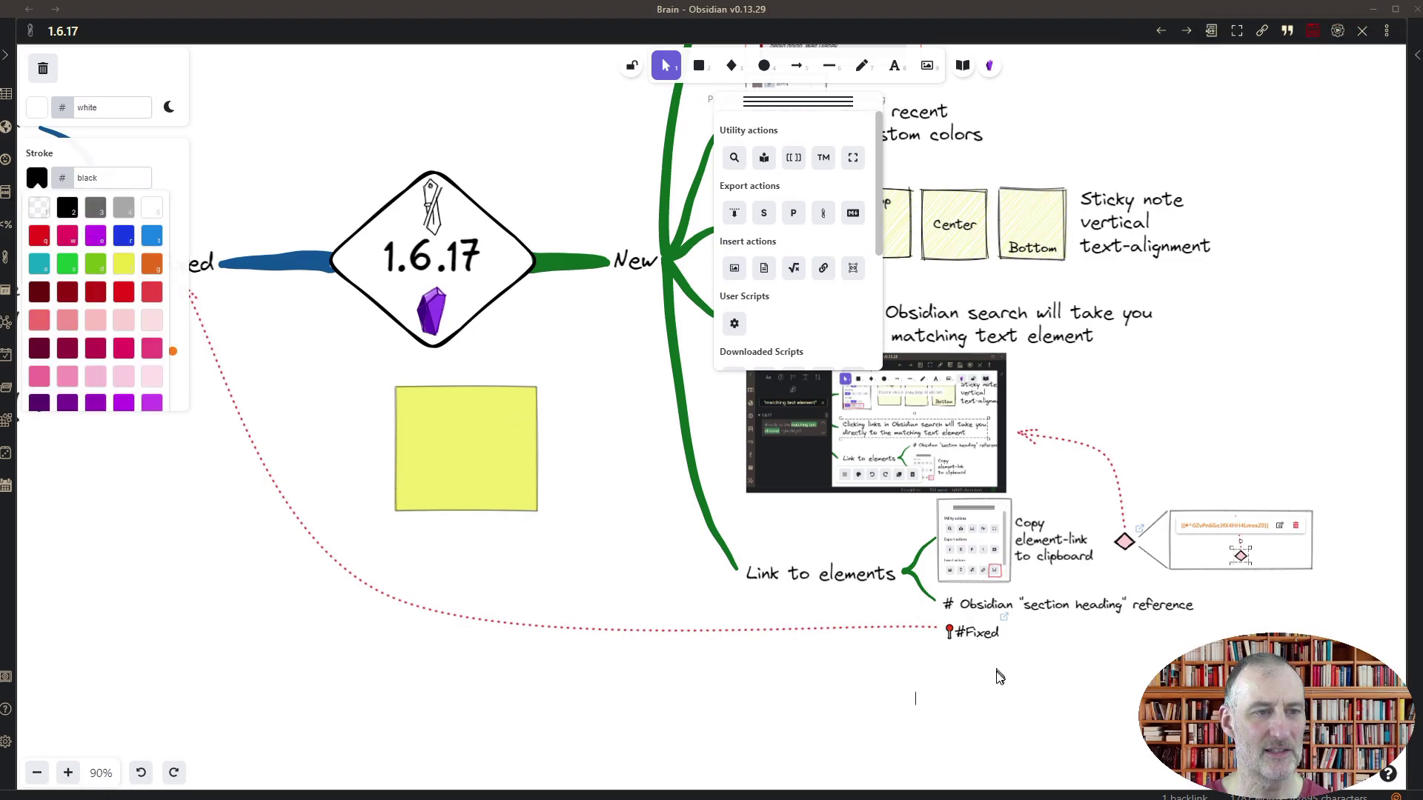
key("Escape")
key("ctrl+v")
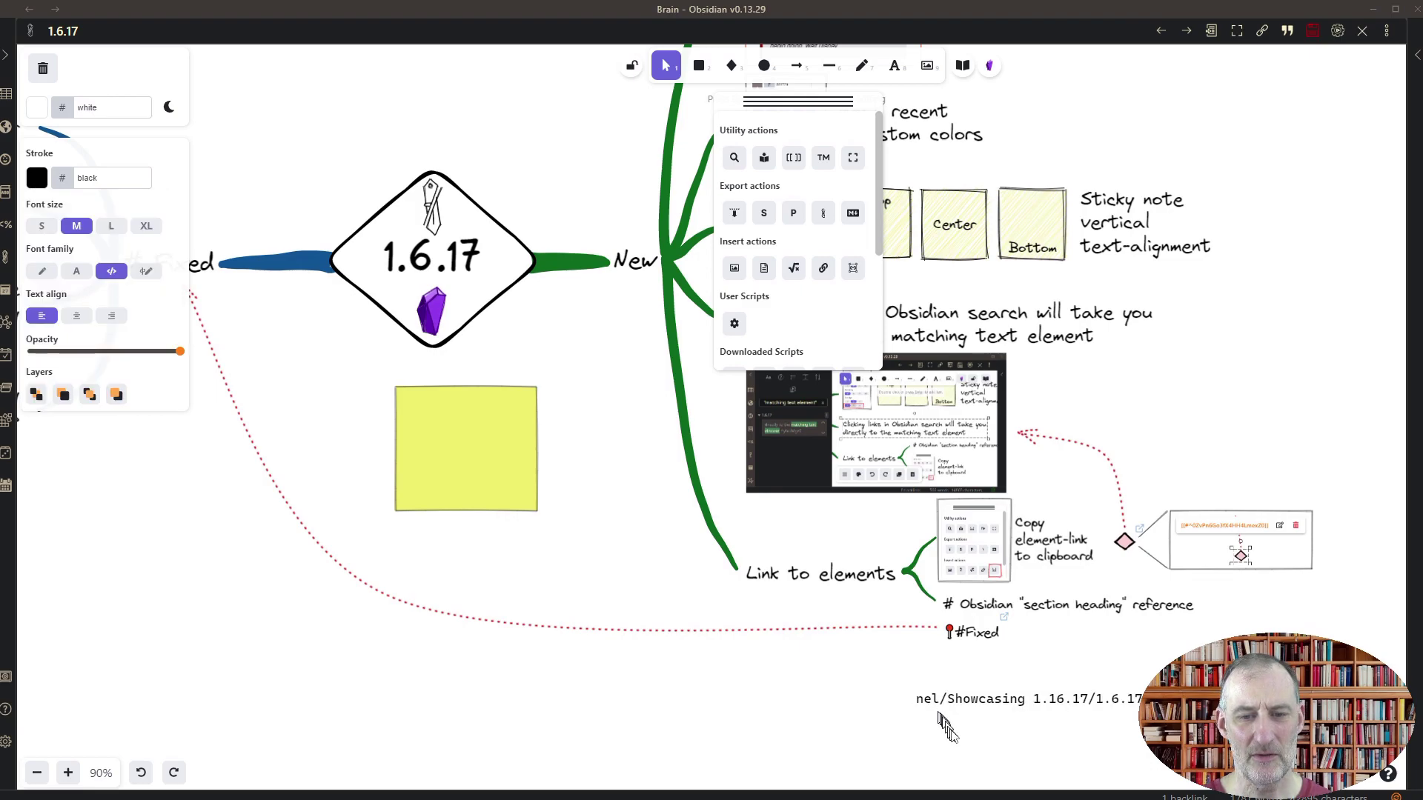
Finish the pasted link text and follow it to the 1.6.17 diamond
left_click(1015, 738)
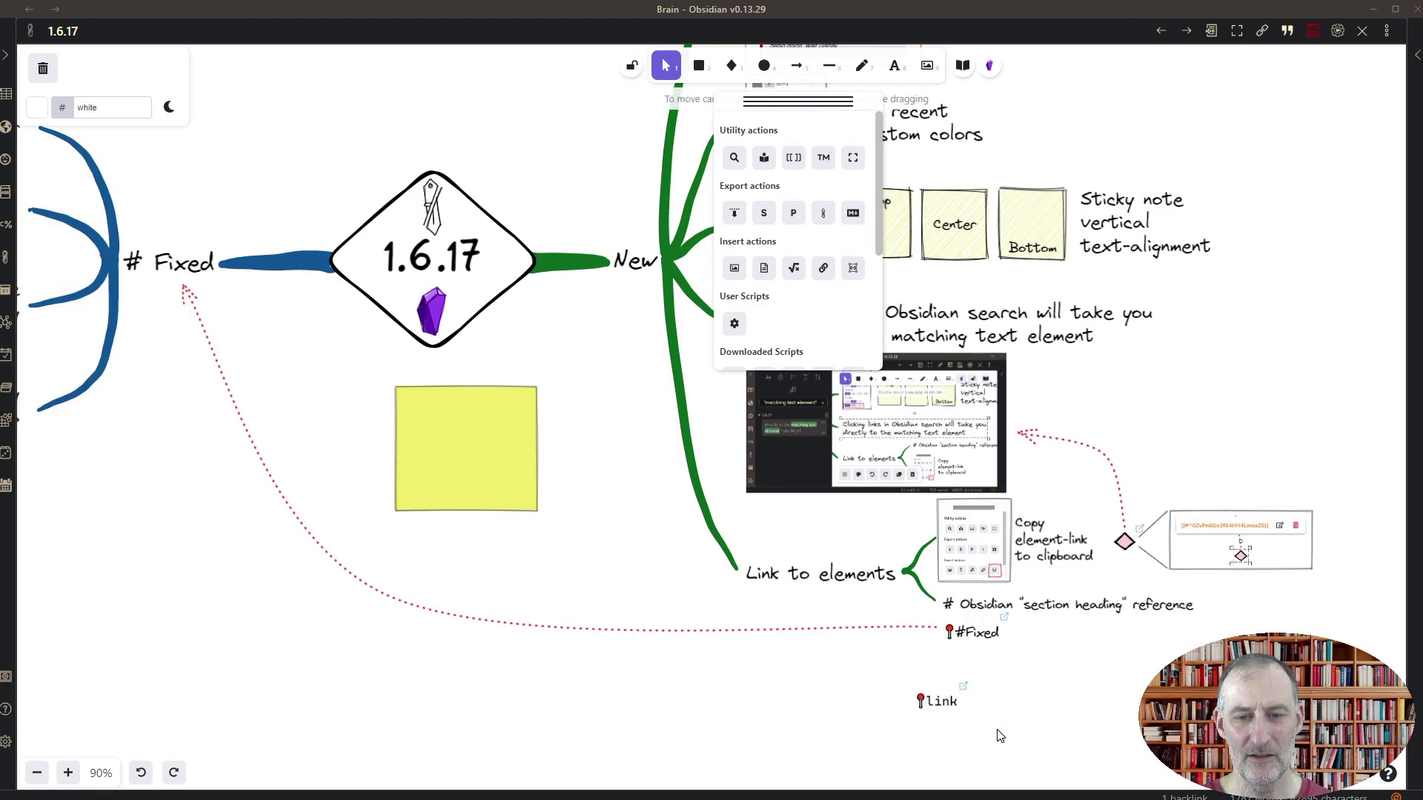
left_click(964, 707)
left_click(1084, 729)
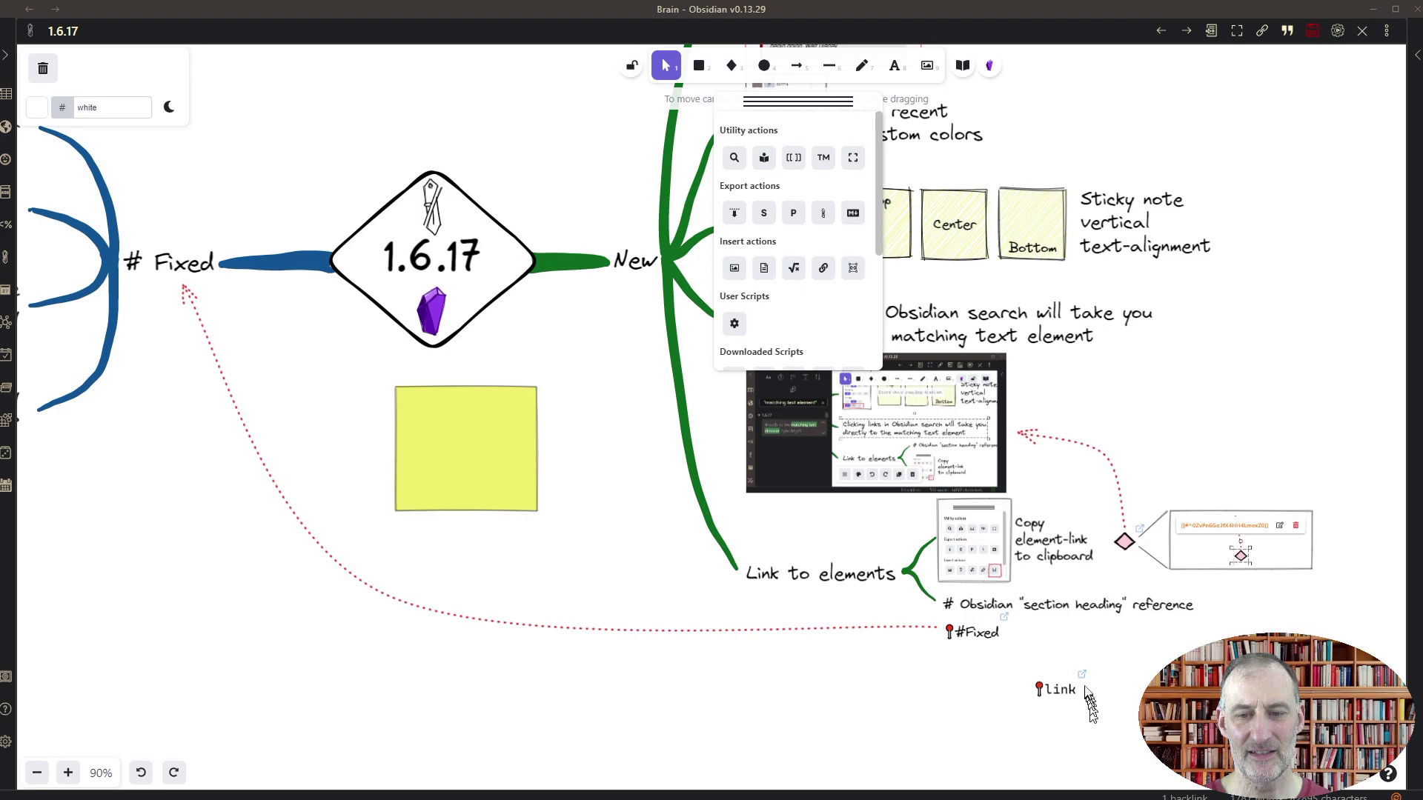
left_click(1082, 682, "ctrl")
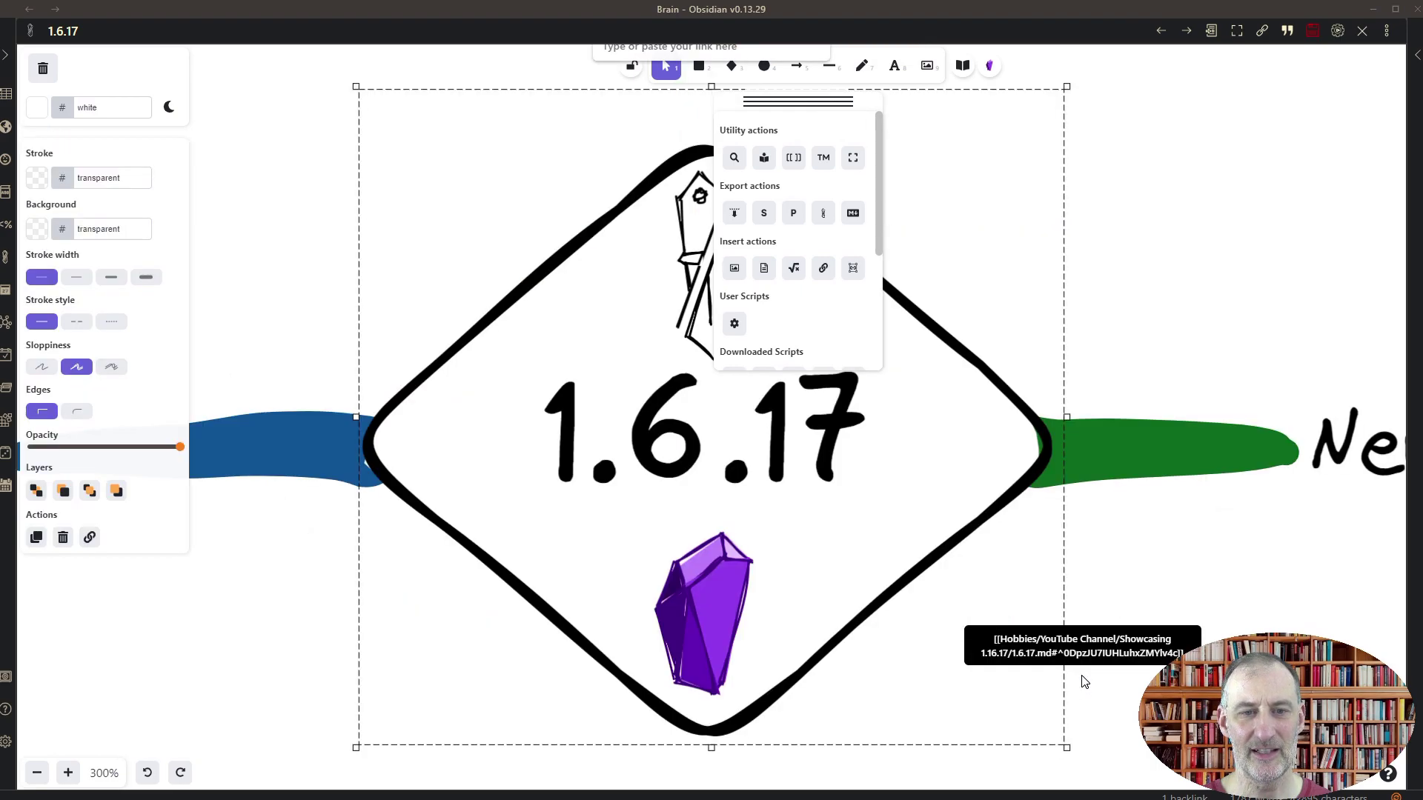
Collapse the tools palette to the top right, then zoom out and centre the Fixed branch
left_click(798, 100)
left_click_drag(798, 101, 1196, 79)
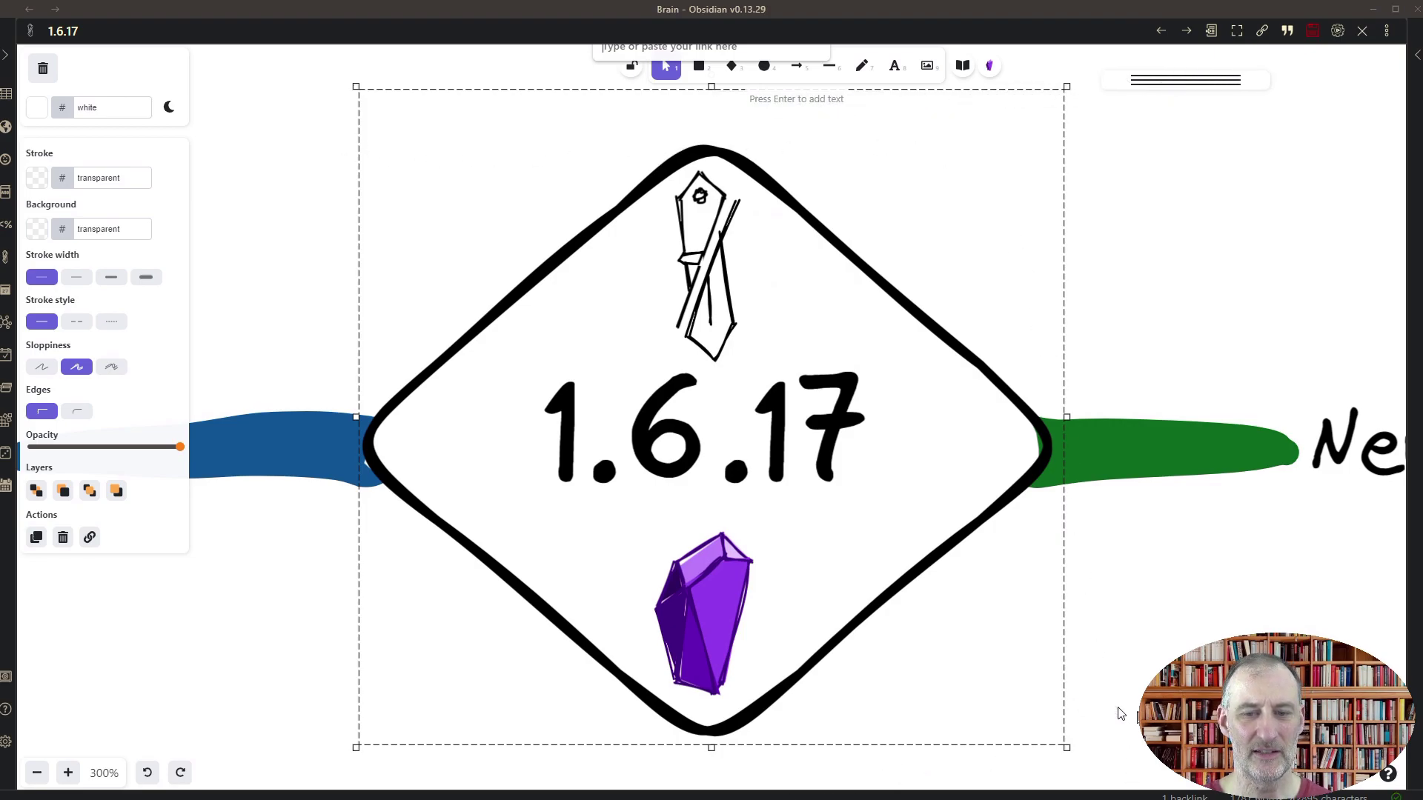
left_click(1186, 689)
scroll(1211, 681, "down", 10)
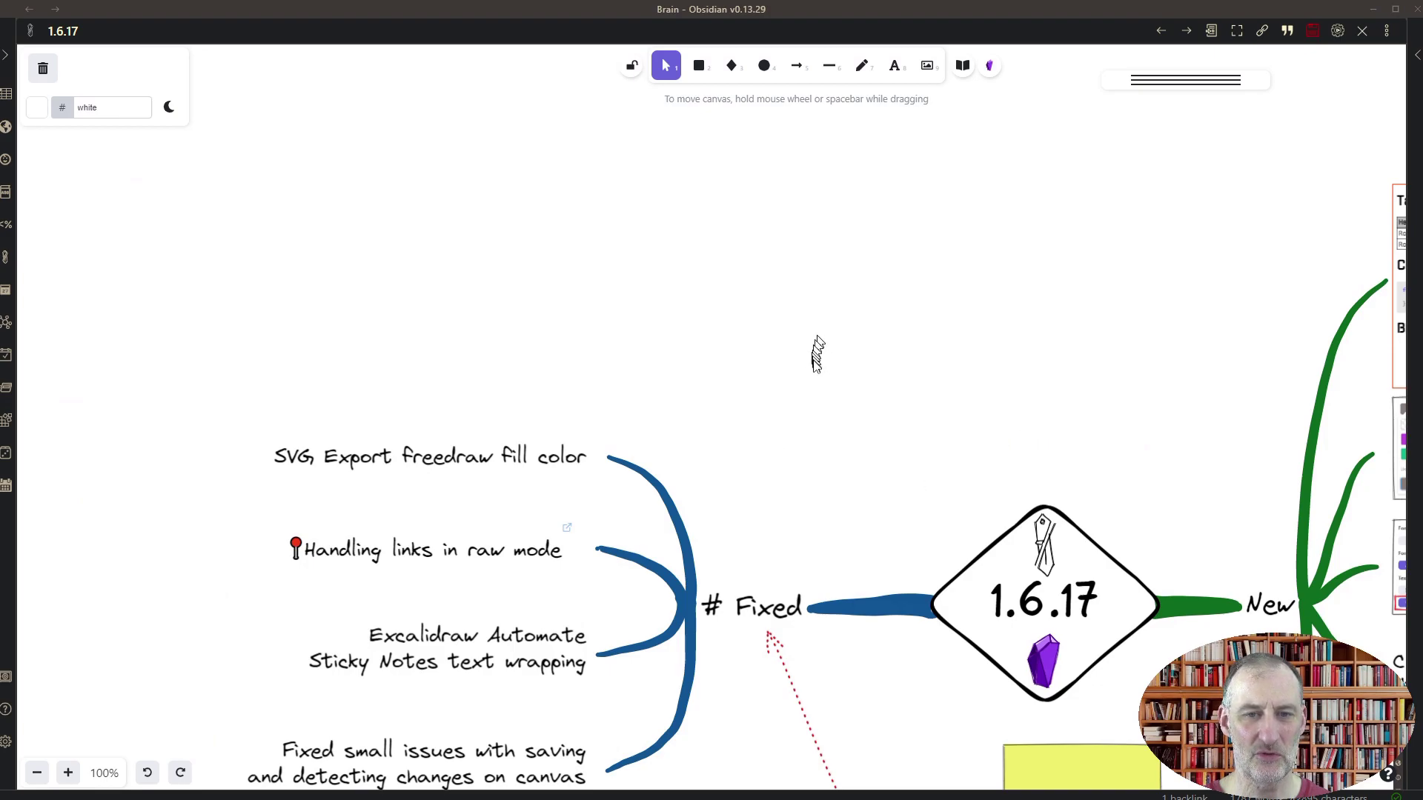
left_click_drag(835, 397, 600, 143)
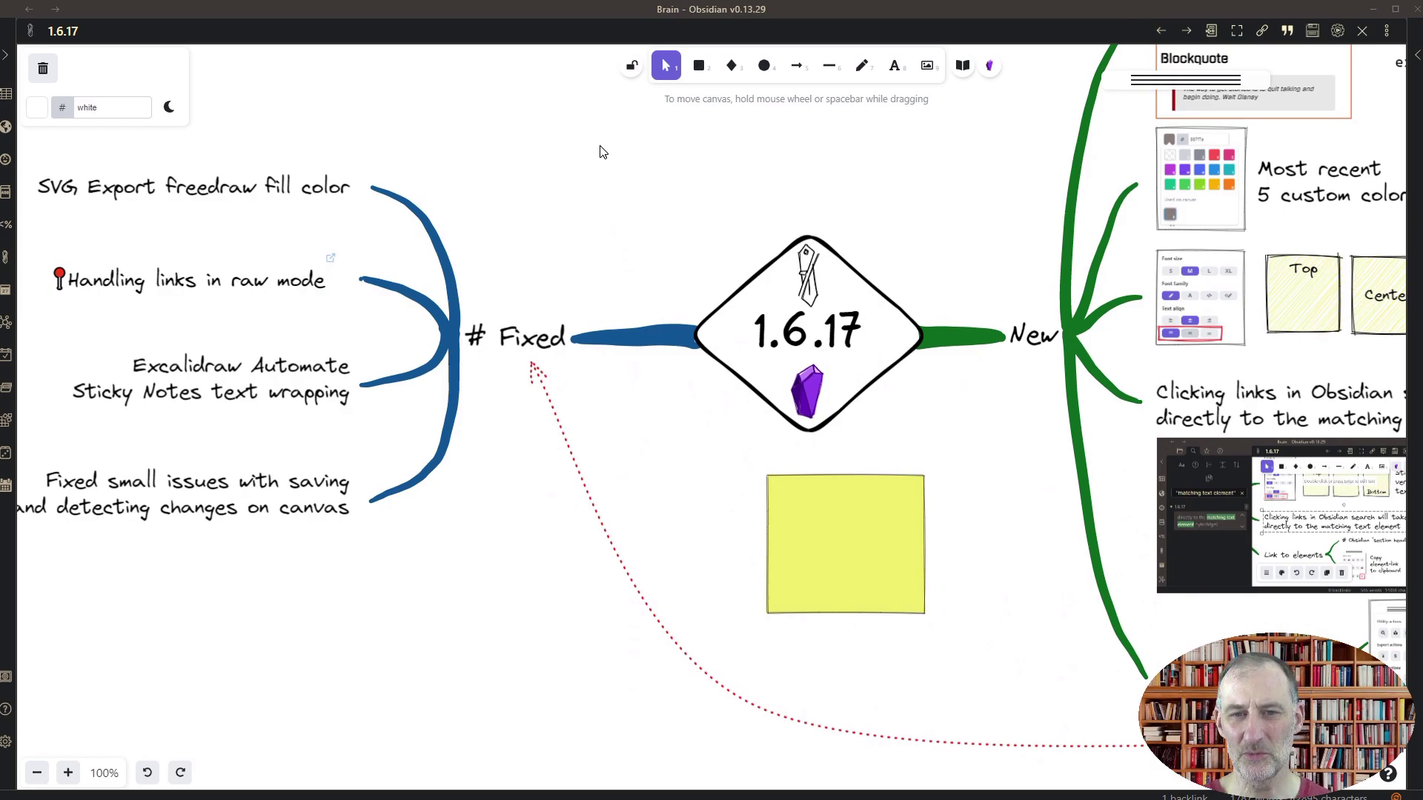
left_click_drag(287, 643, 696, 723)
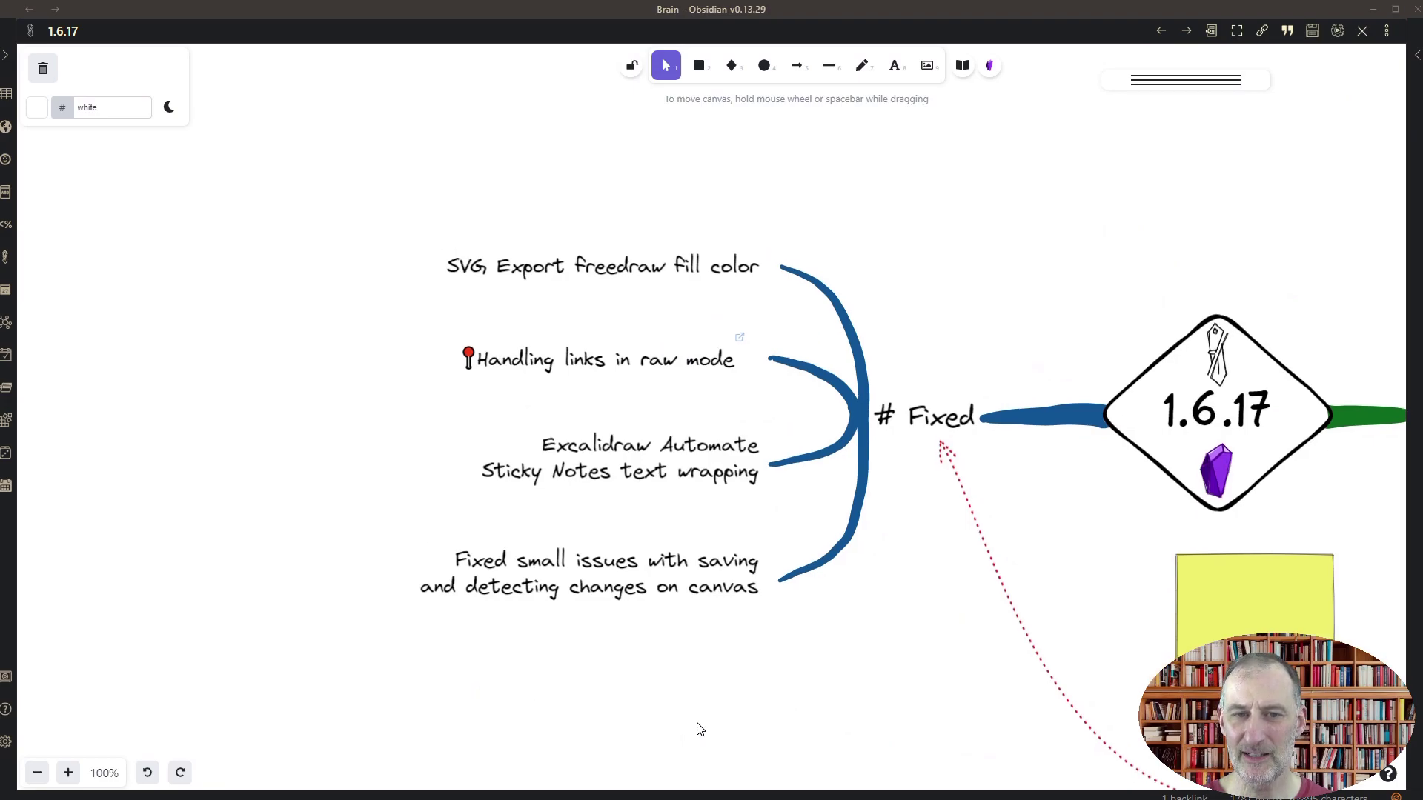
left_click(864, 68)
mouse_move(324, 194)
left_mouse_down()
mouse_move(290, 195)
mouse_move(239, 289)
mouse_move(317, 308)
mouse_move(336, 234)
mouse_move(324, 193)
left_mouse_up()
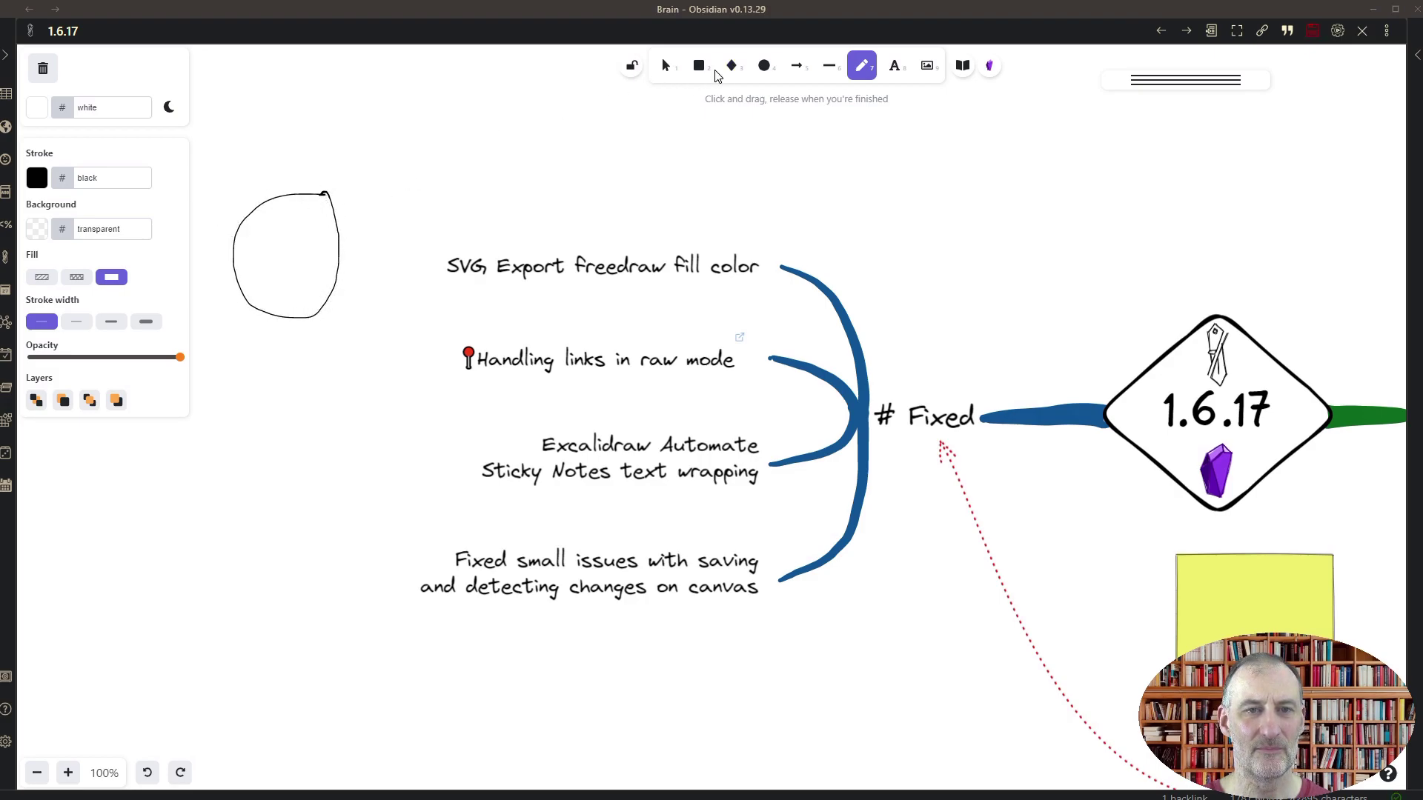
left_click(664, 66)
left_click(331, 214)
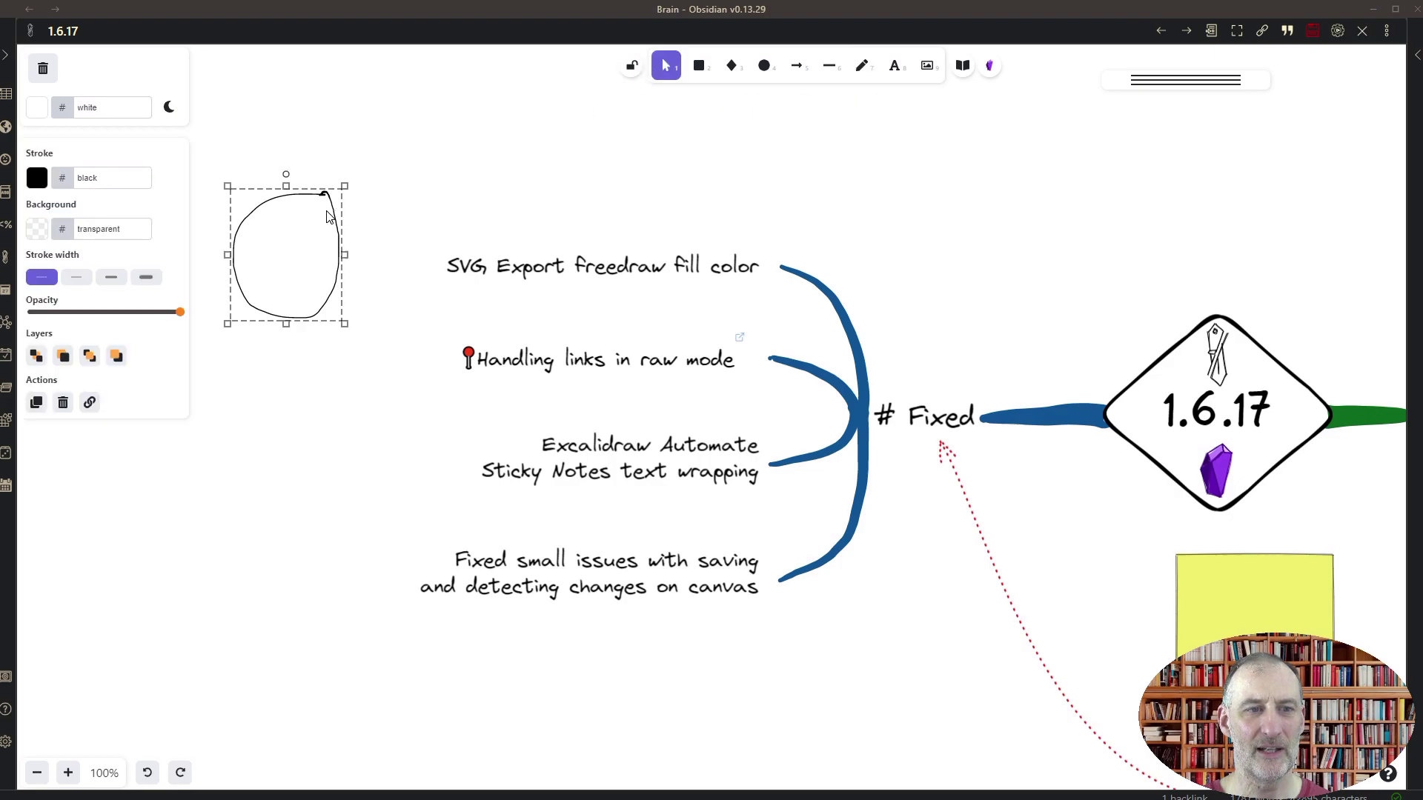
left_click(41, 230)
left_click(95, 343)
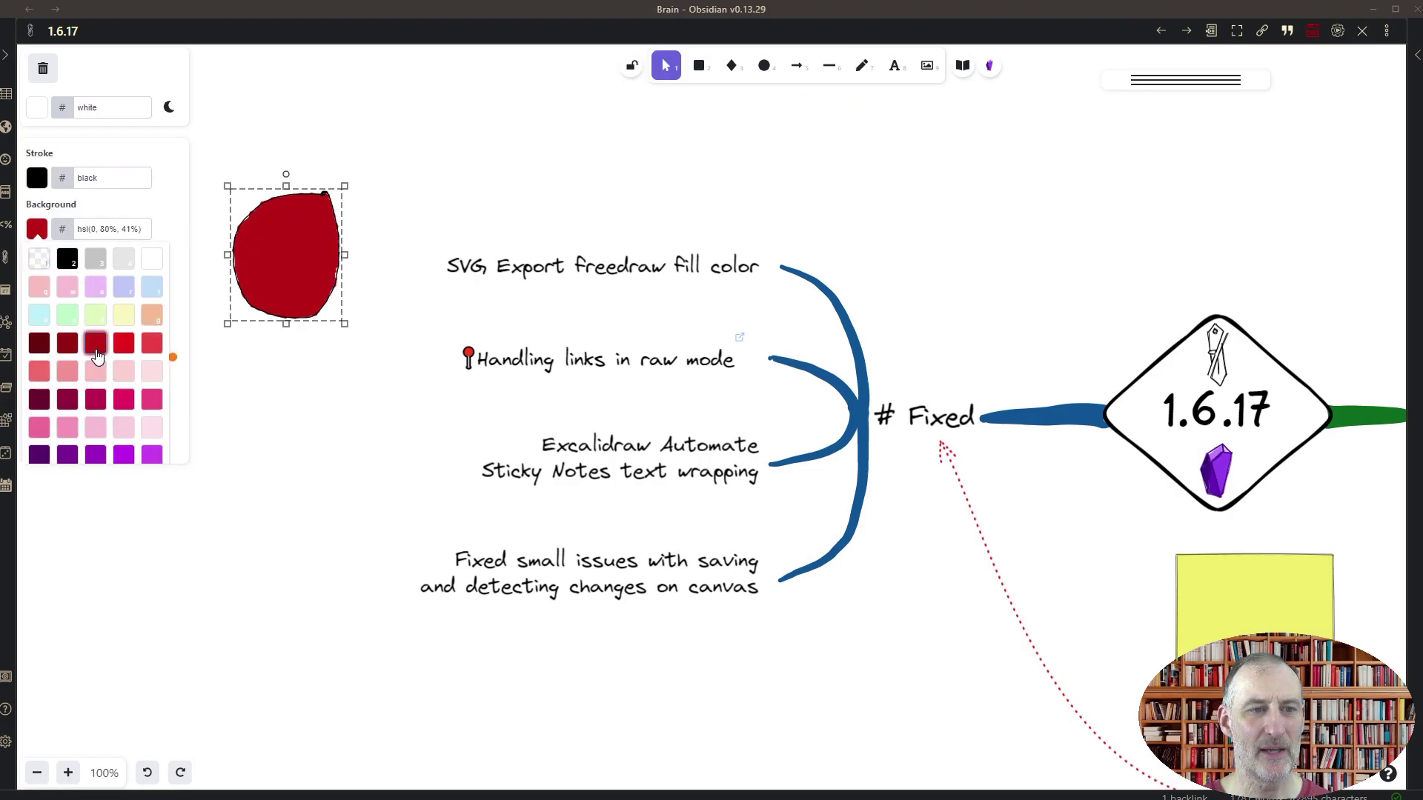
left_click(354, 518)
left_click_drag(323, 287, 395, 264)
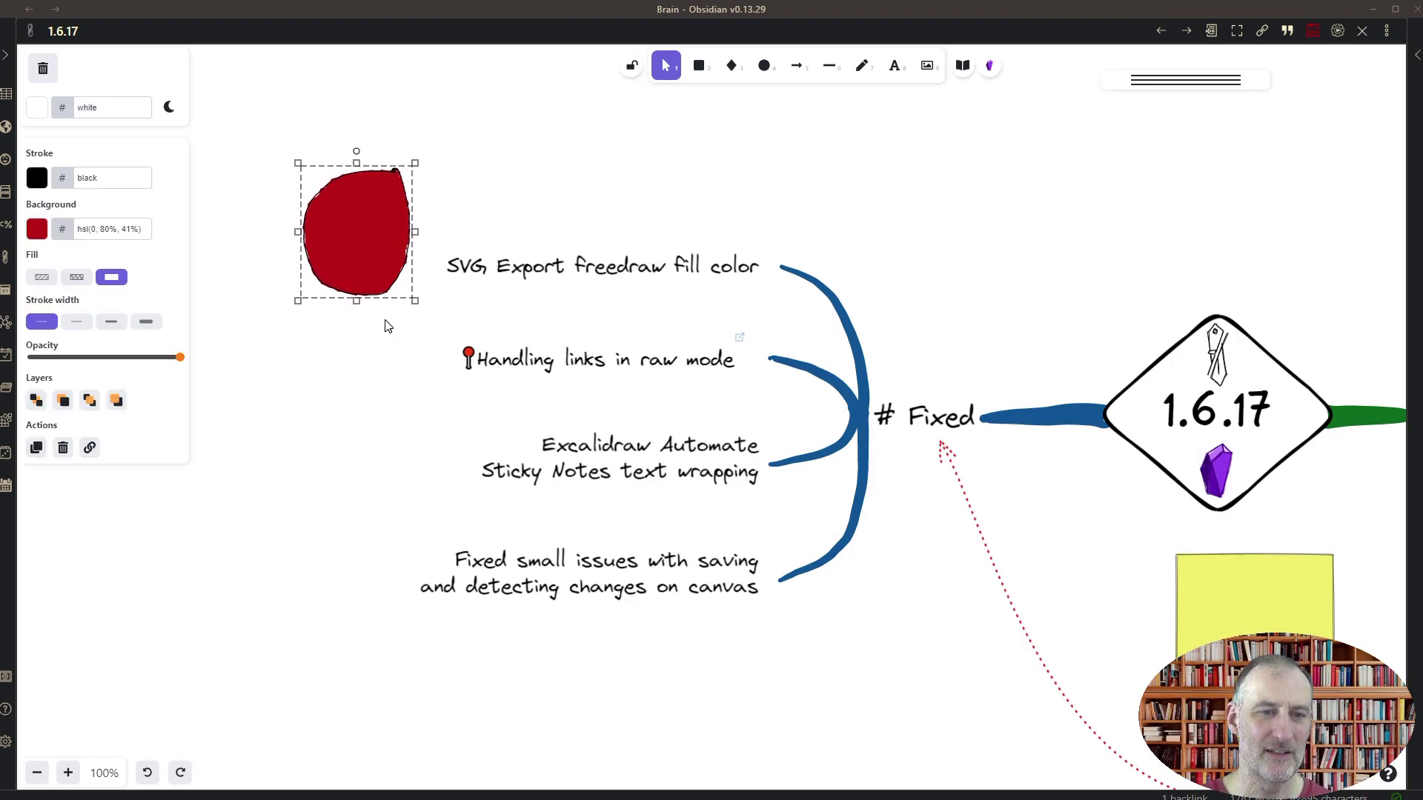
key("Delete")
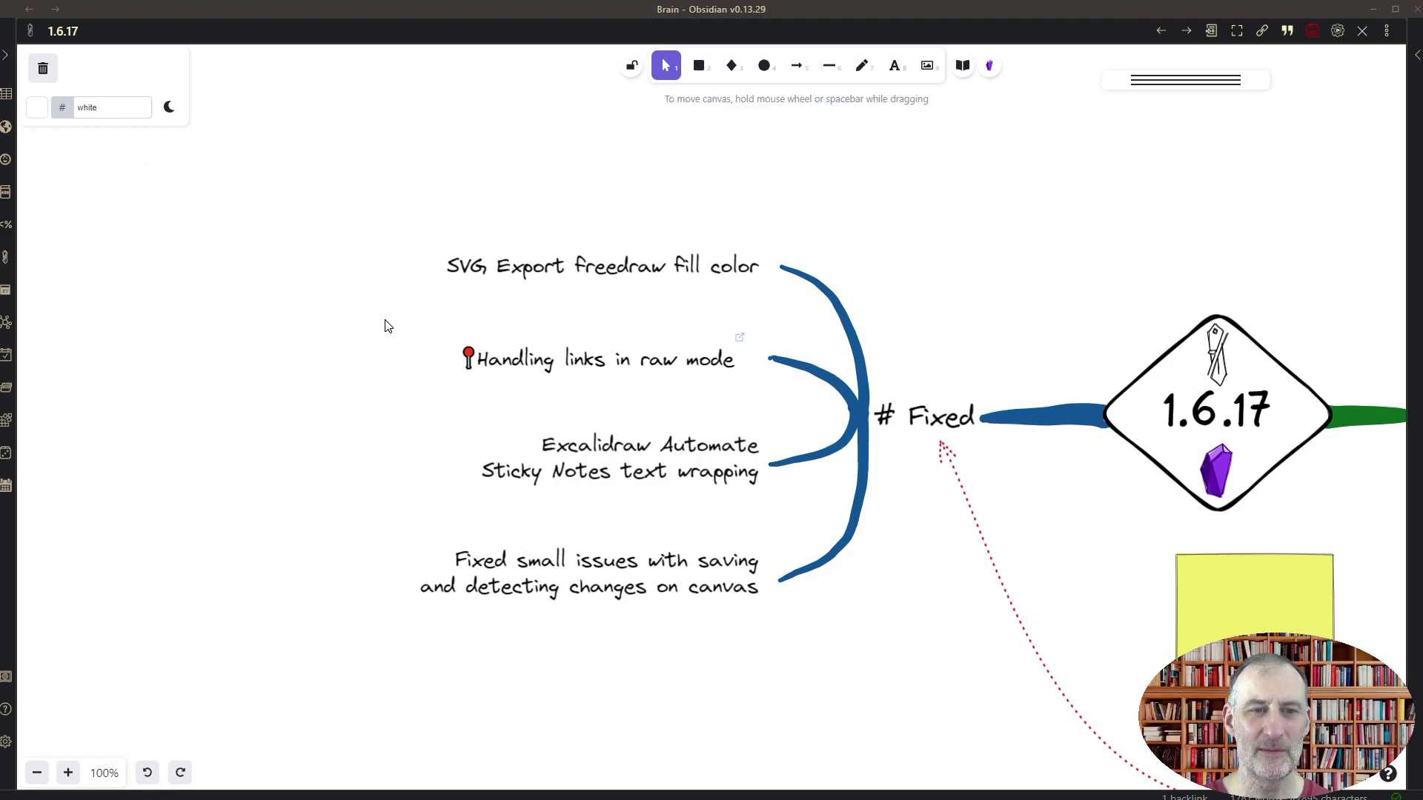
Inspect the Handling links text, then switch the drawing to raw mode
left_click(599, 362)
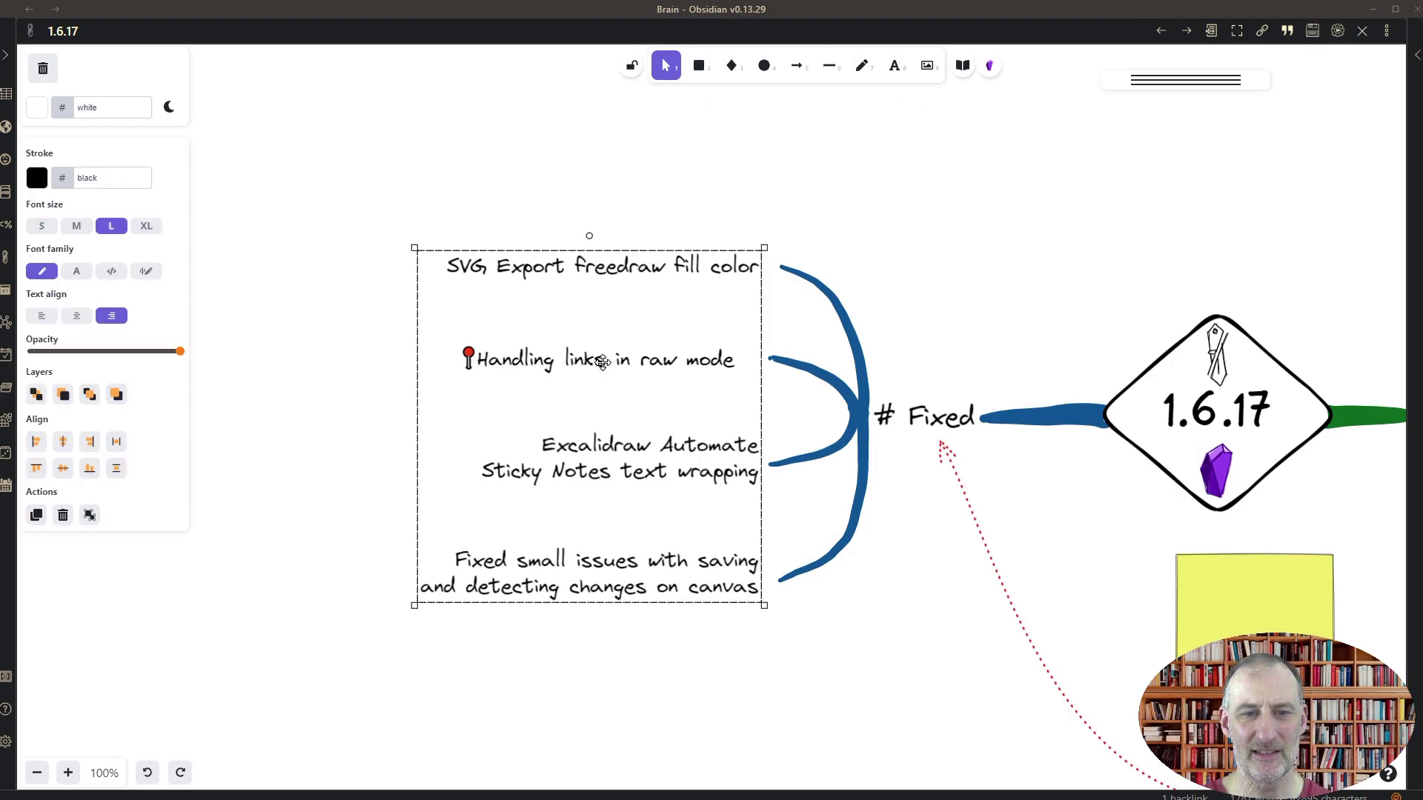
double_click(603, 362)
left_click(1211, 272)
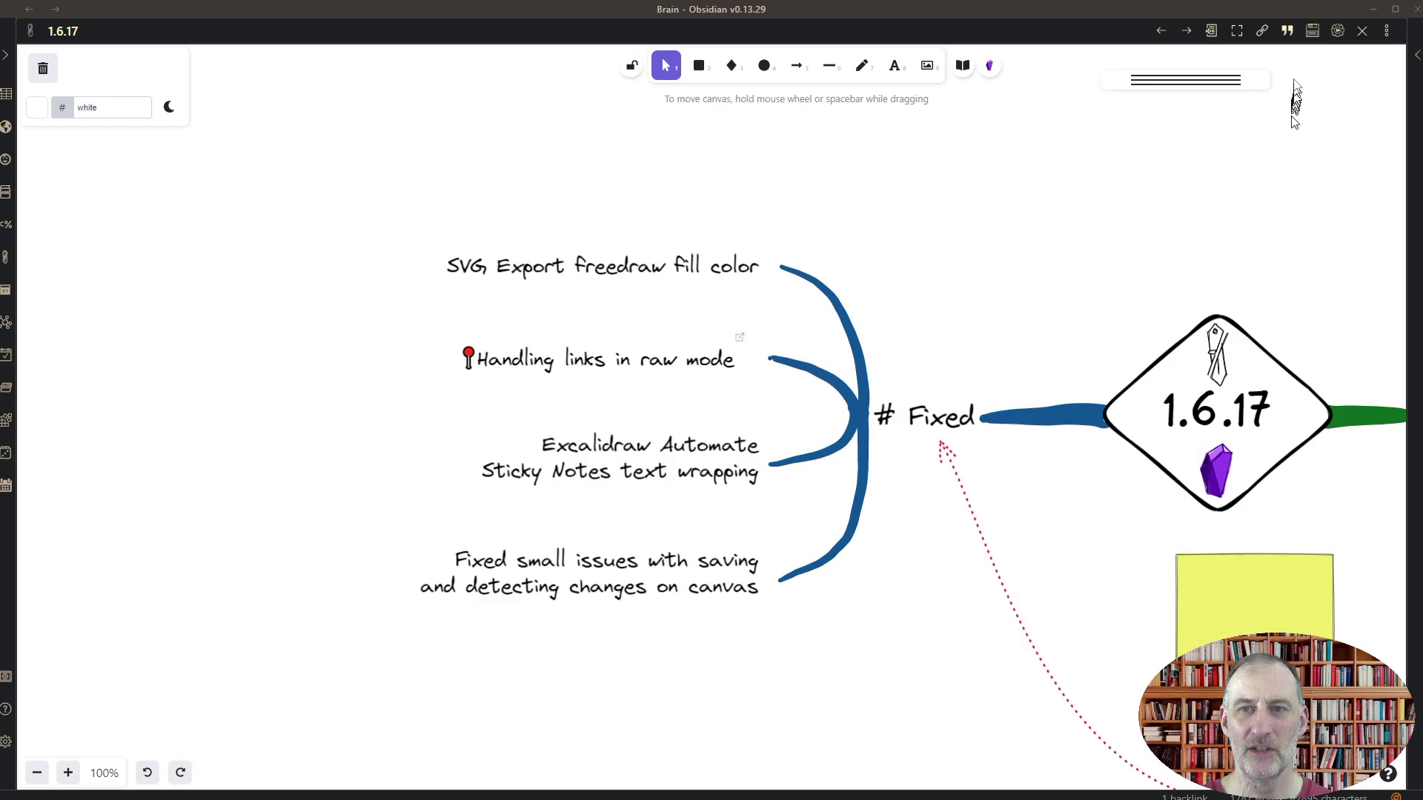
left_click(1287, 34)
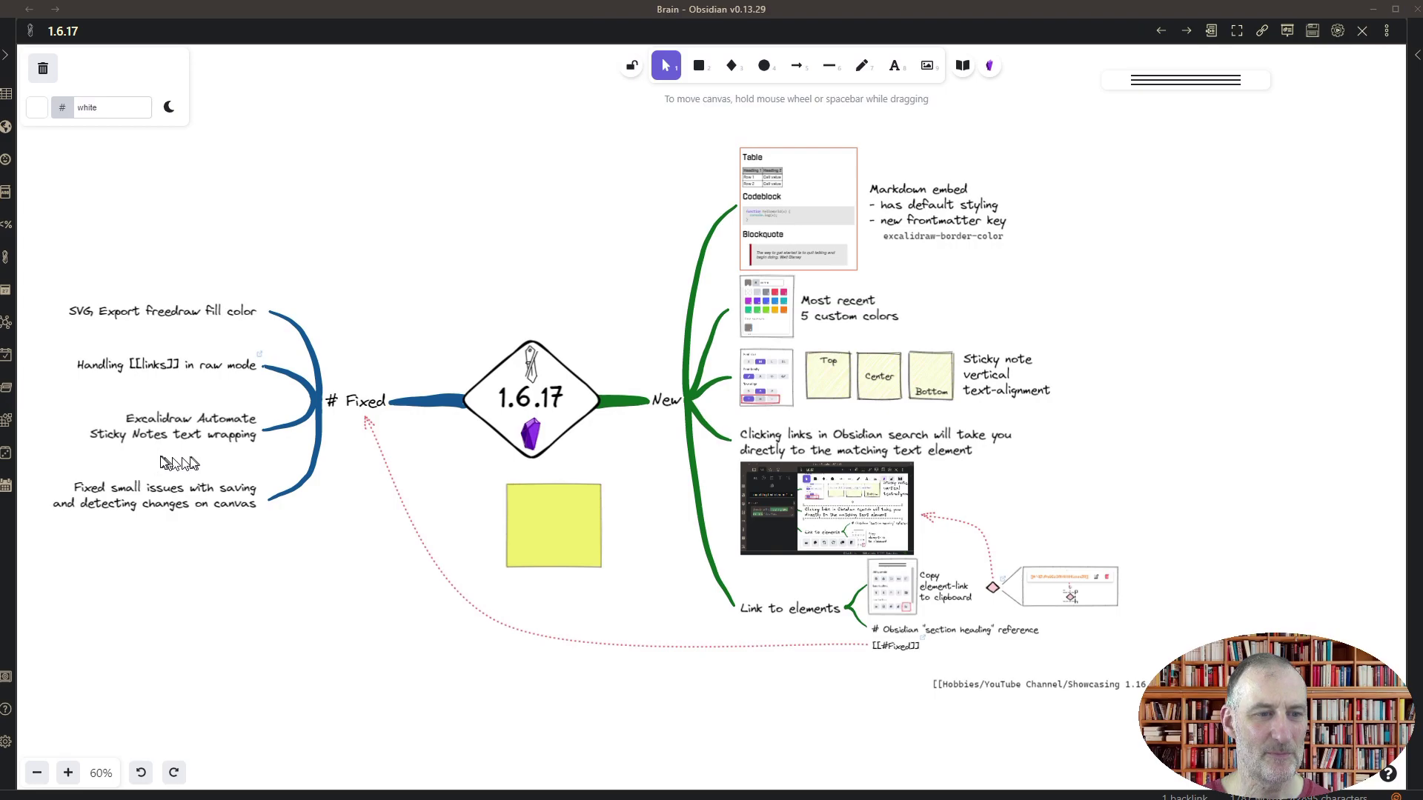
Bring the Fixed branch and diamond into view and nudge the yellow rectangle slightly left
scroll(163, 462, "up", 1)
scroll(163, 461, "up", 5)
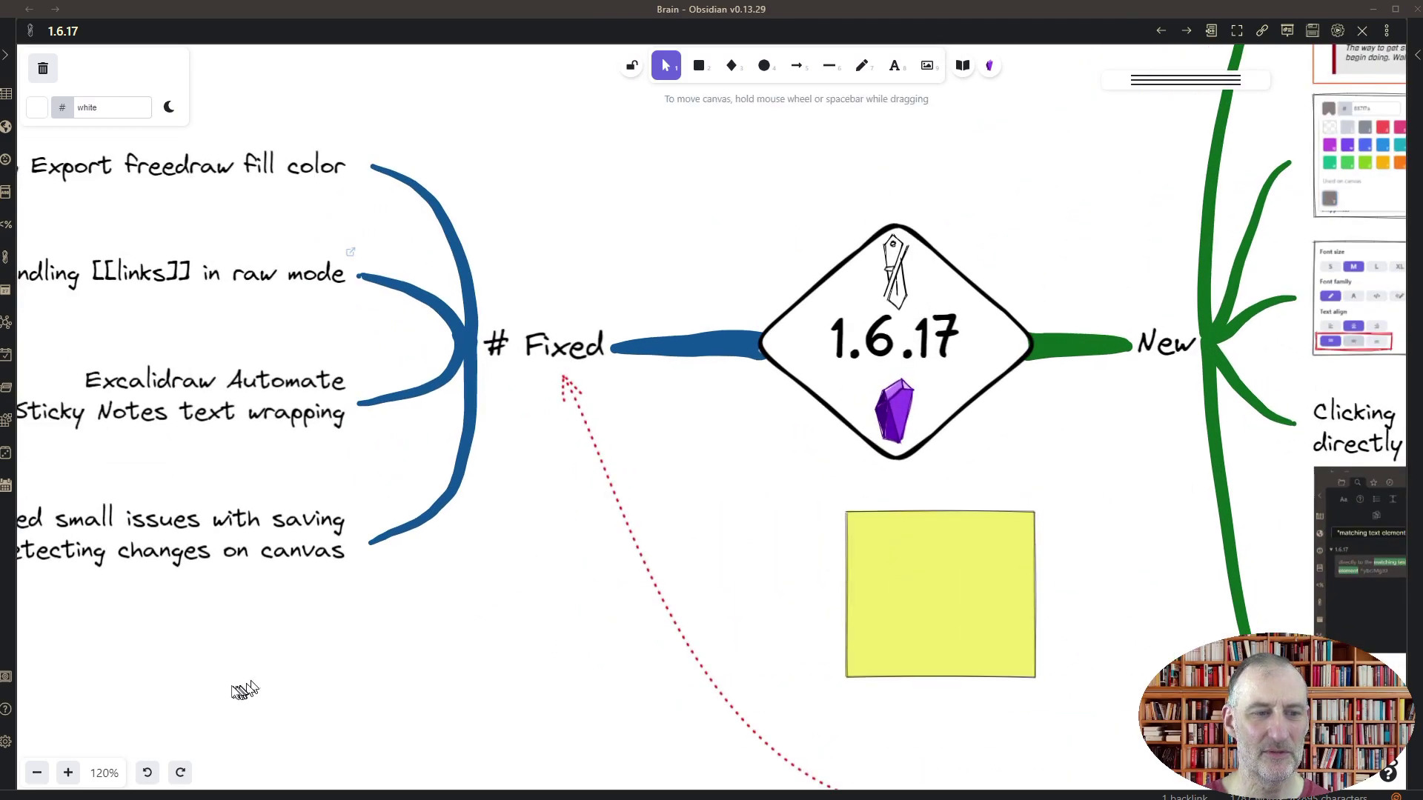
left_click_drag(208, 673, 382, 689)
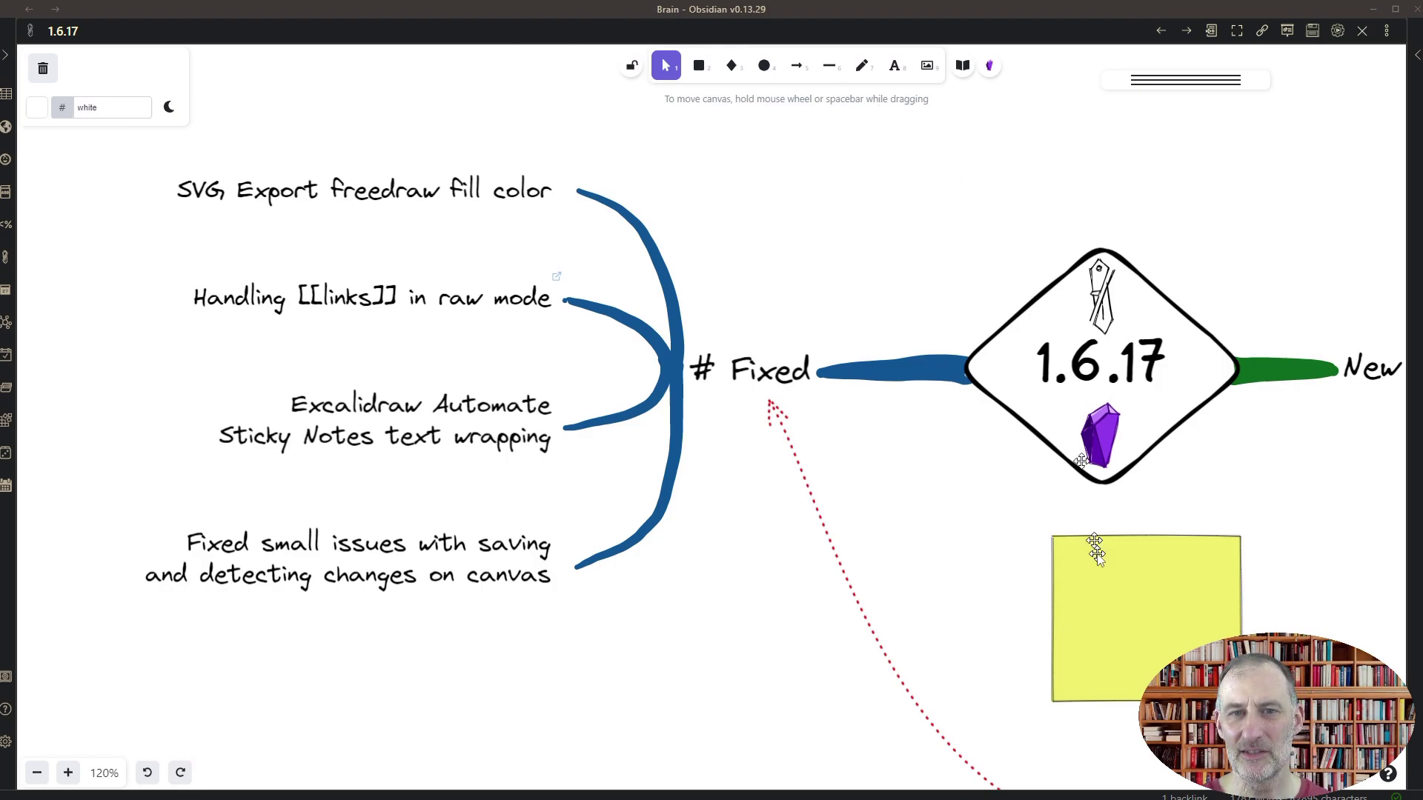
left_click_drag(1130, 632, 1104, 634)
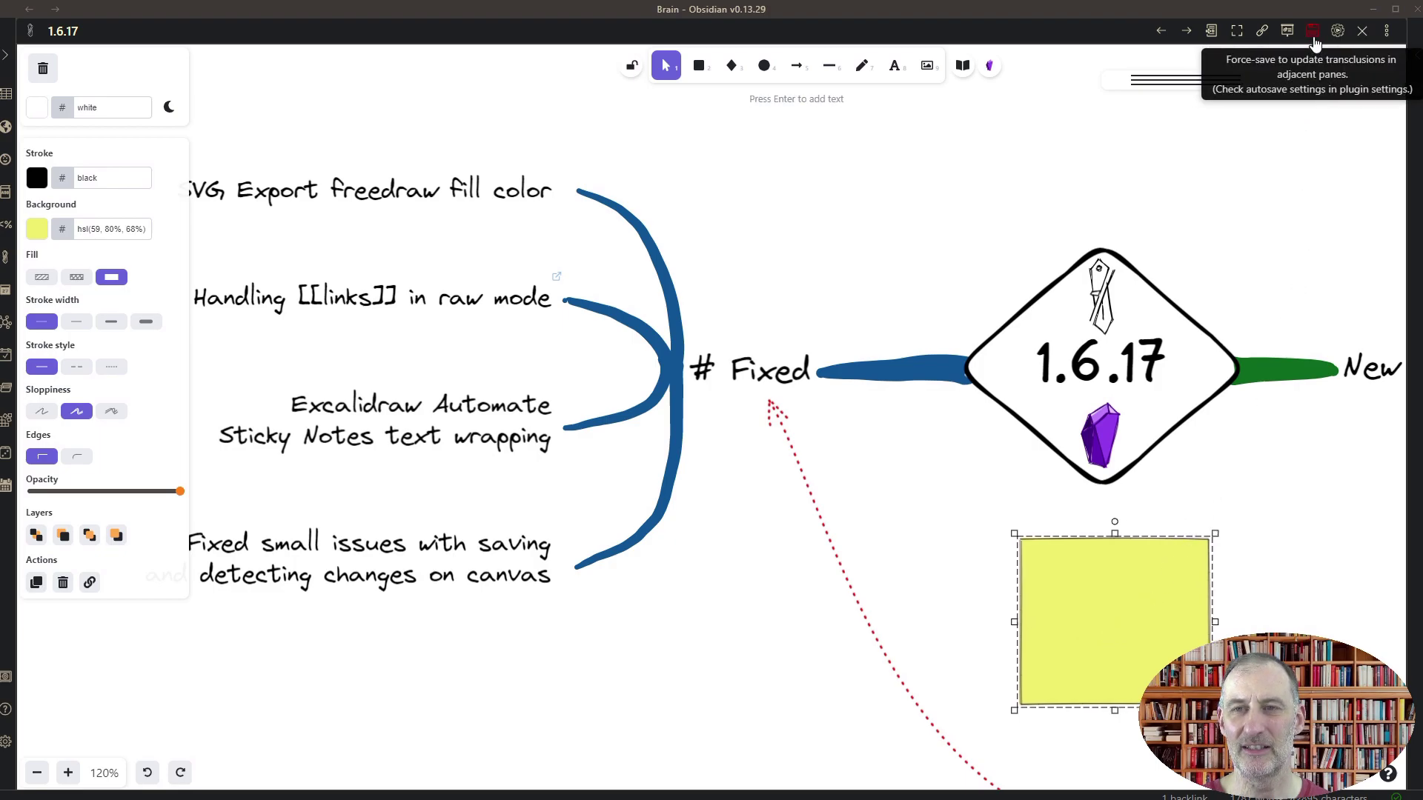
left_click(438, 508)
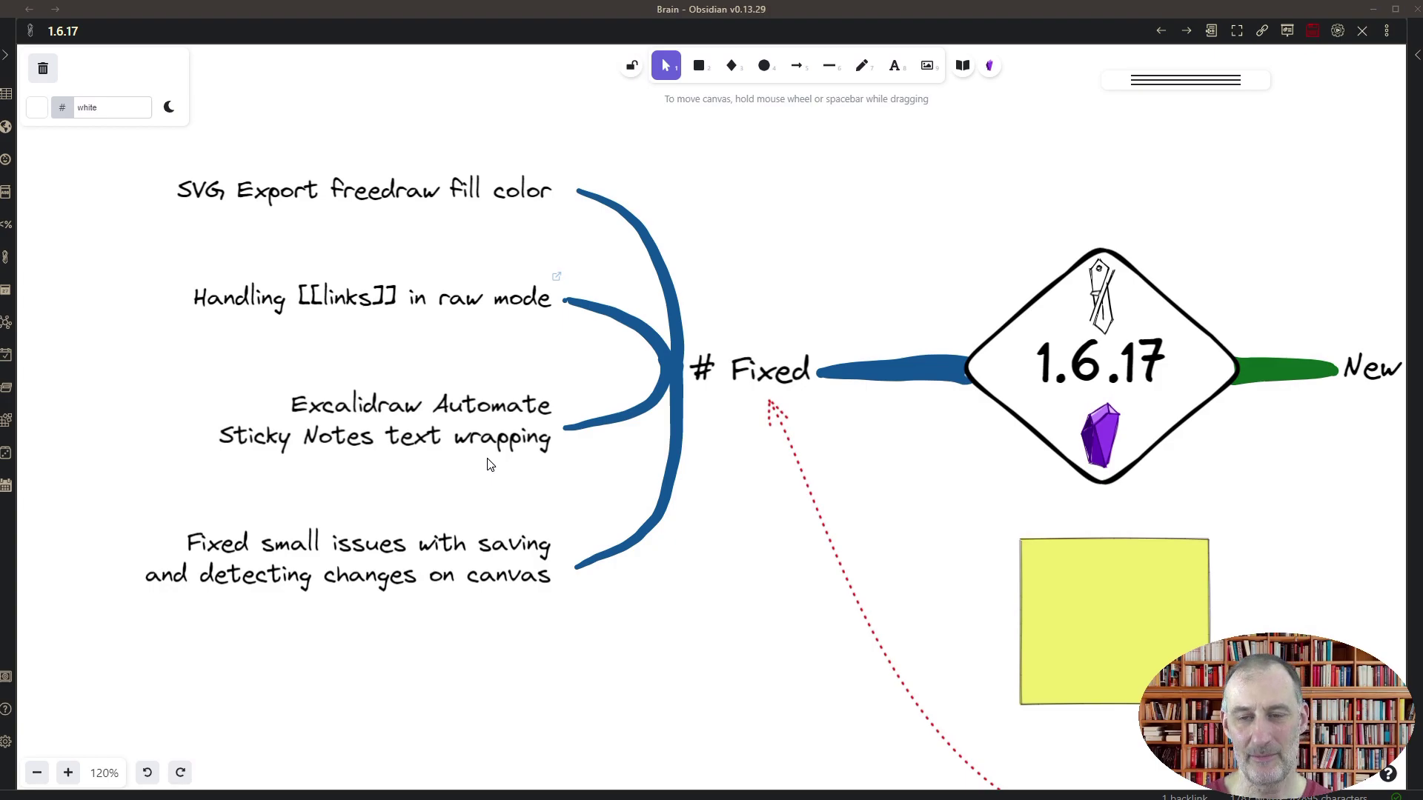
Delete the yellow rectangle beneath the 1.6.17 diamond
scroll(676, 546, "down", 5)
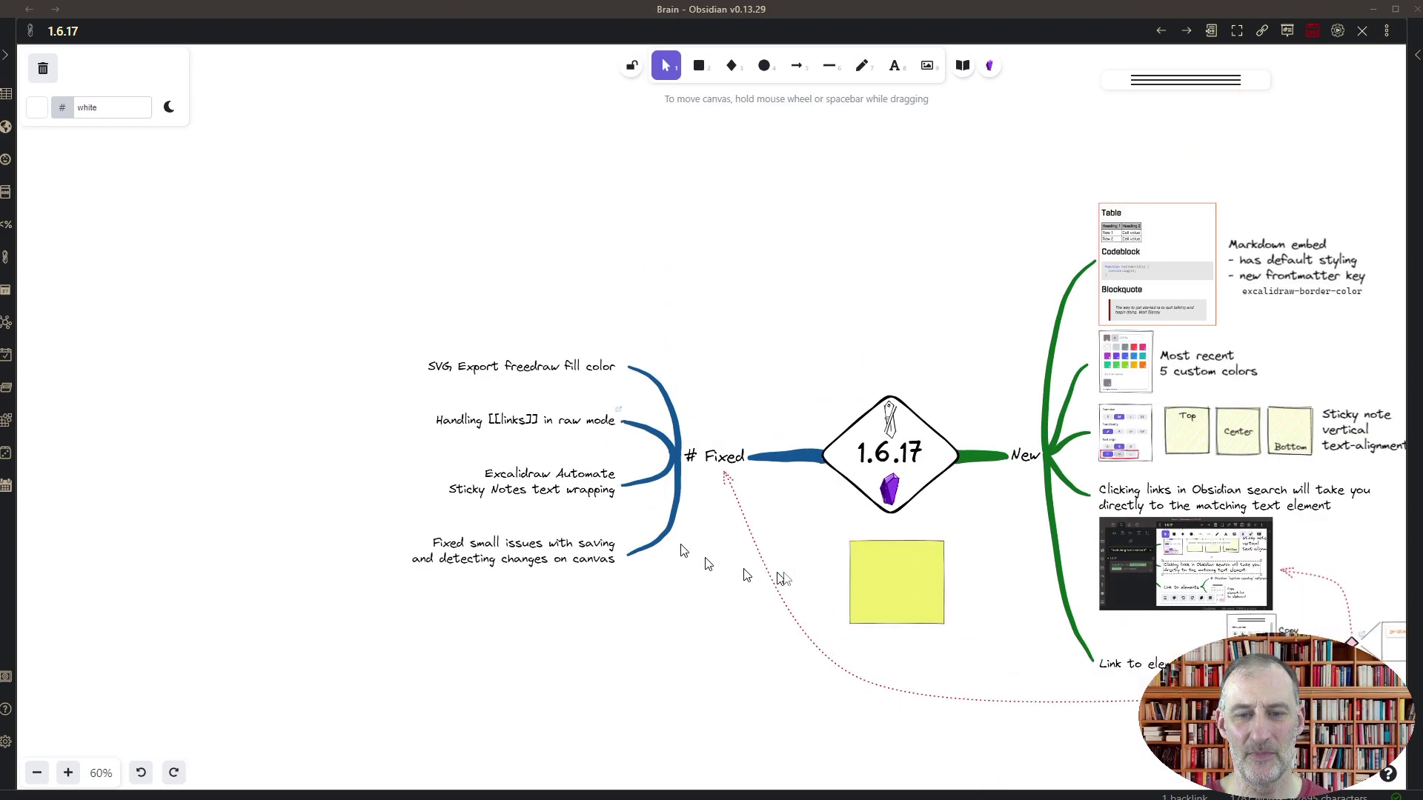
left_click(903, 585)
key("Escape")
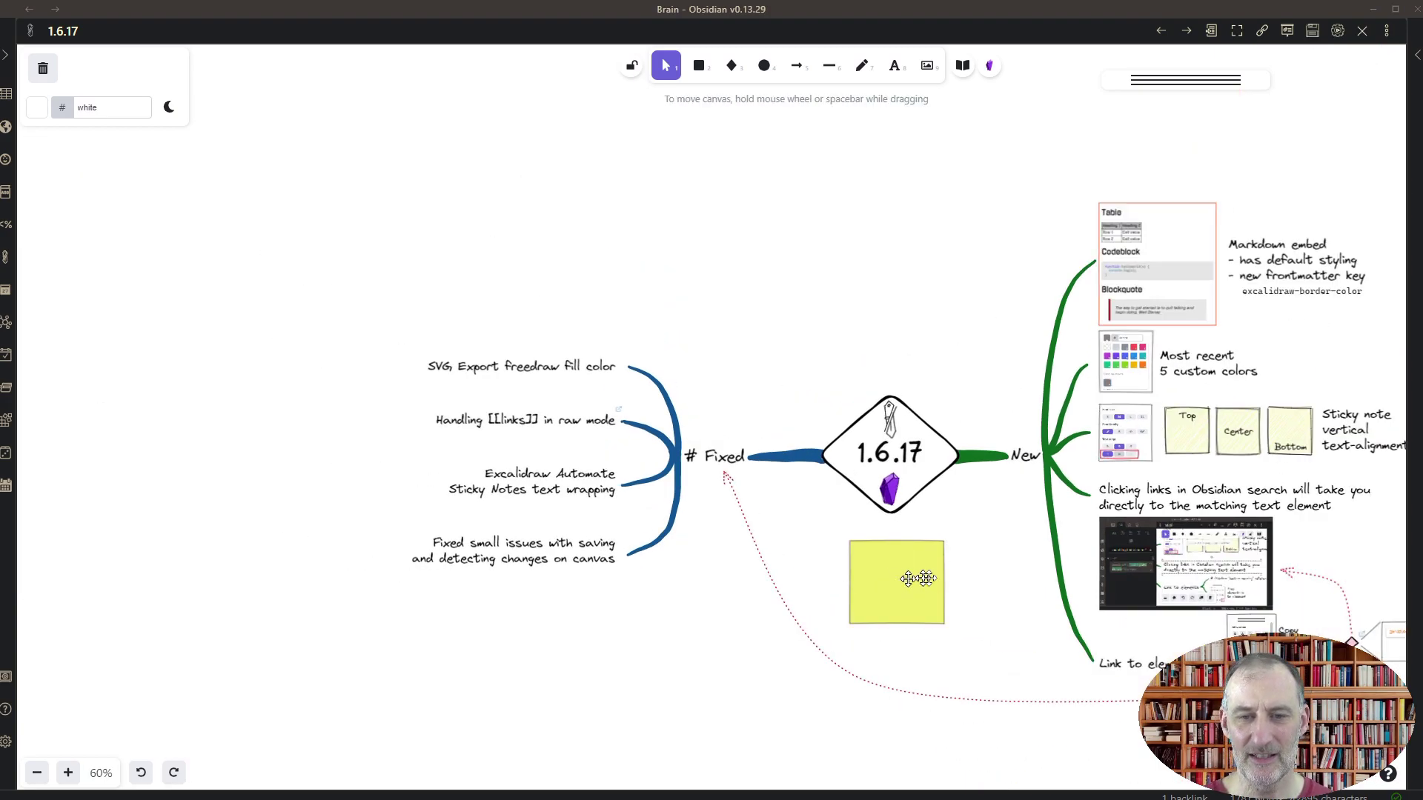
left_click(926, 609)
key("Delete")
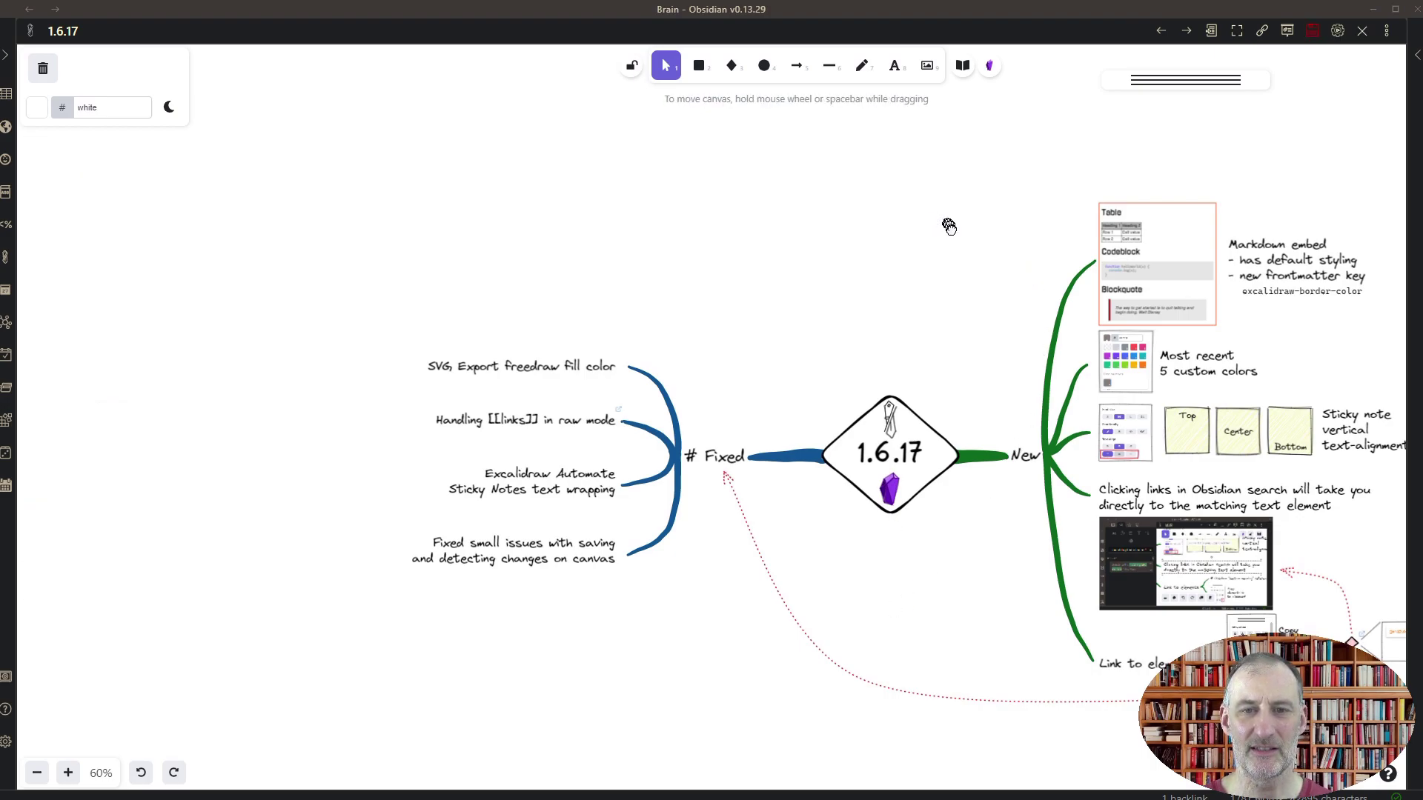
Delete the long pasted [[Hobbies/YouTube…]] link text at the bottom of the map
left_click_drag(946, 225, 712, 229)
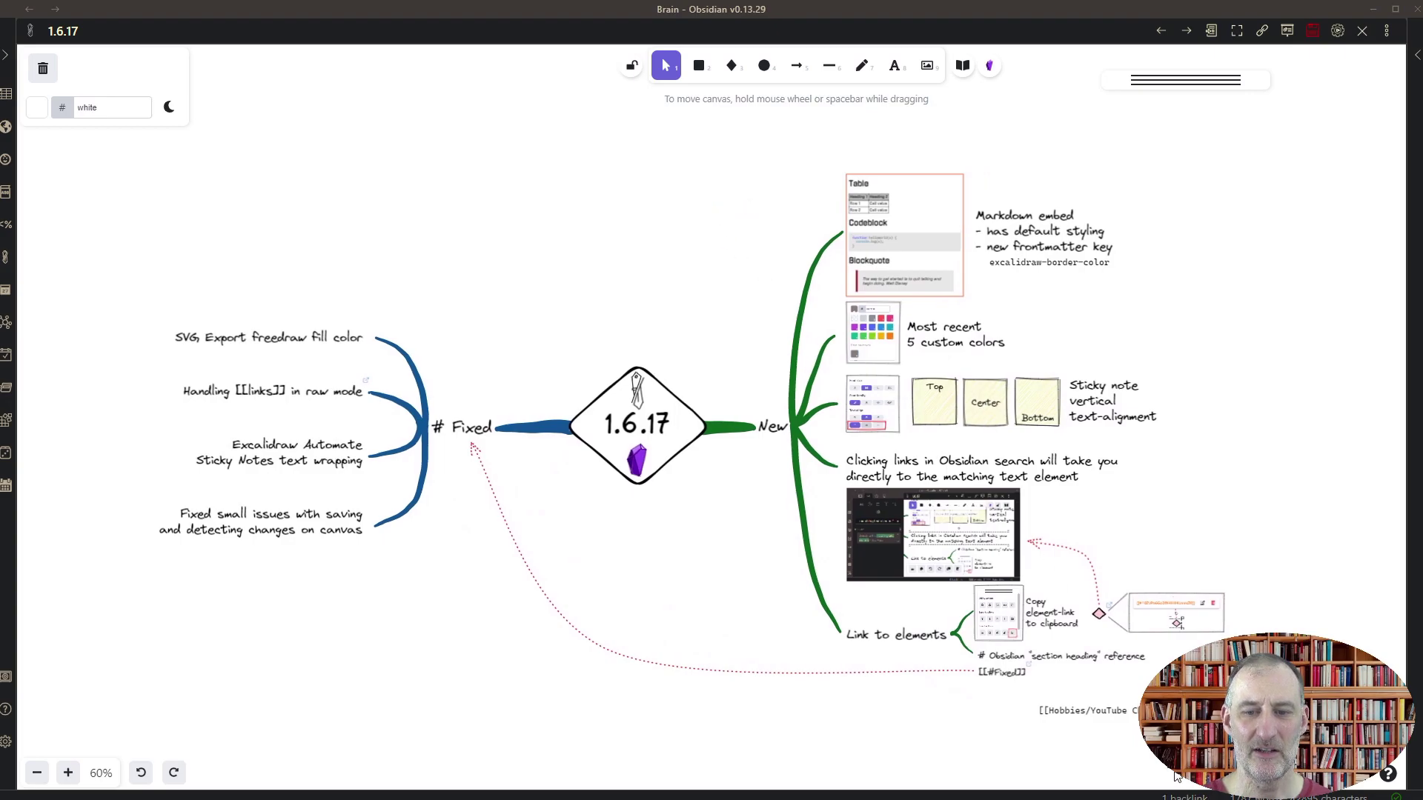
left_click(1081, 710)
key("Delete")
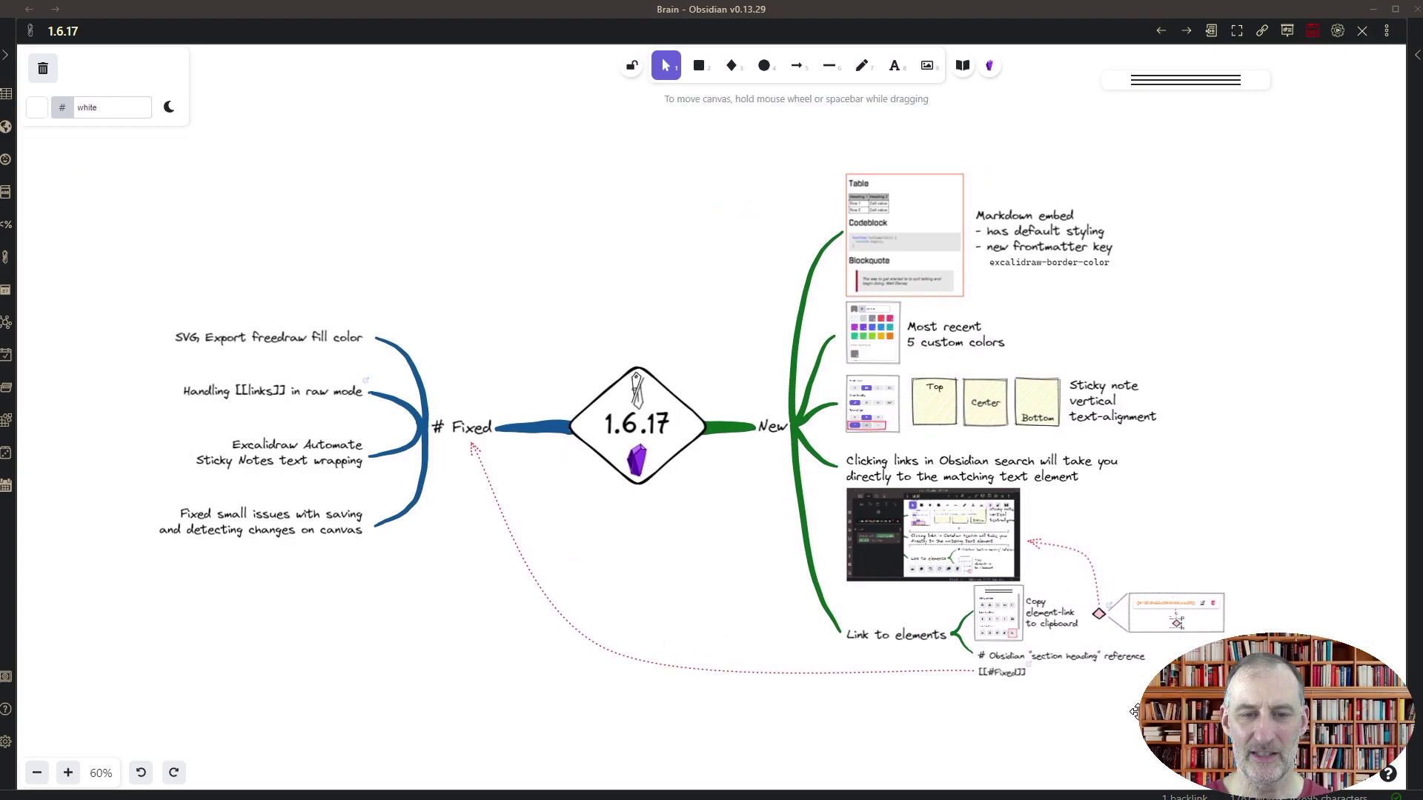